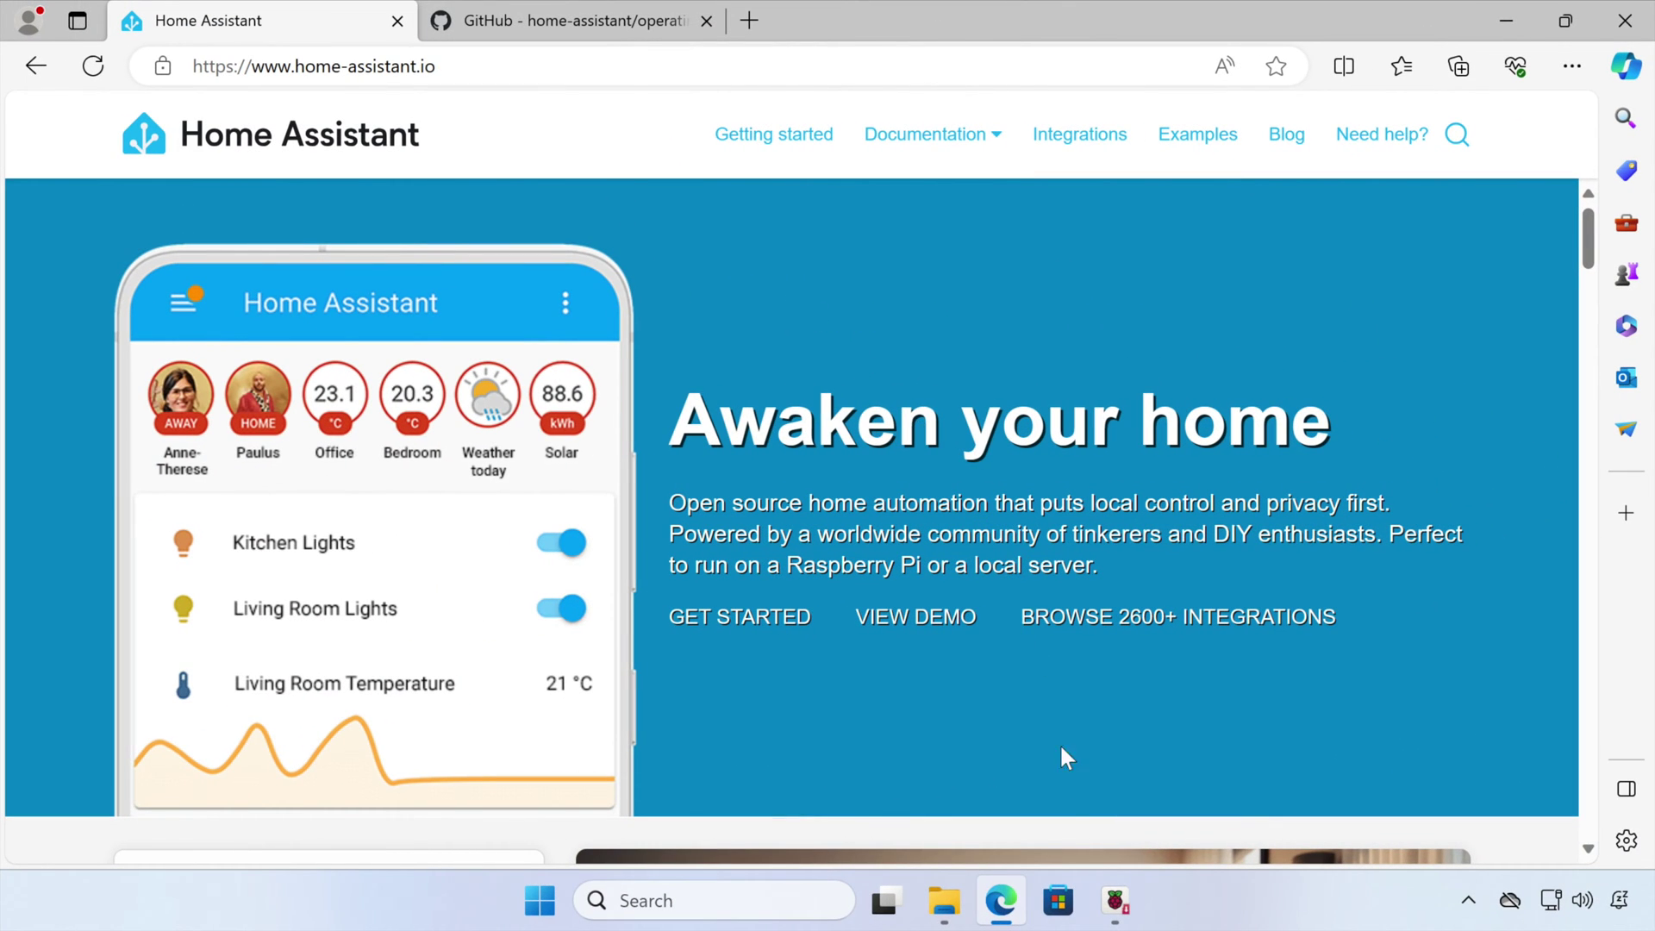
- Bring the Raspberry Pi Imager window to the front over the browser
left_click(1116, 900)
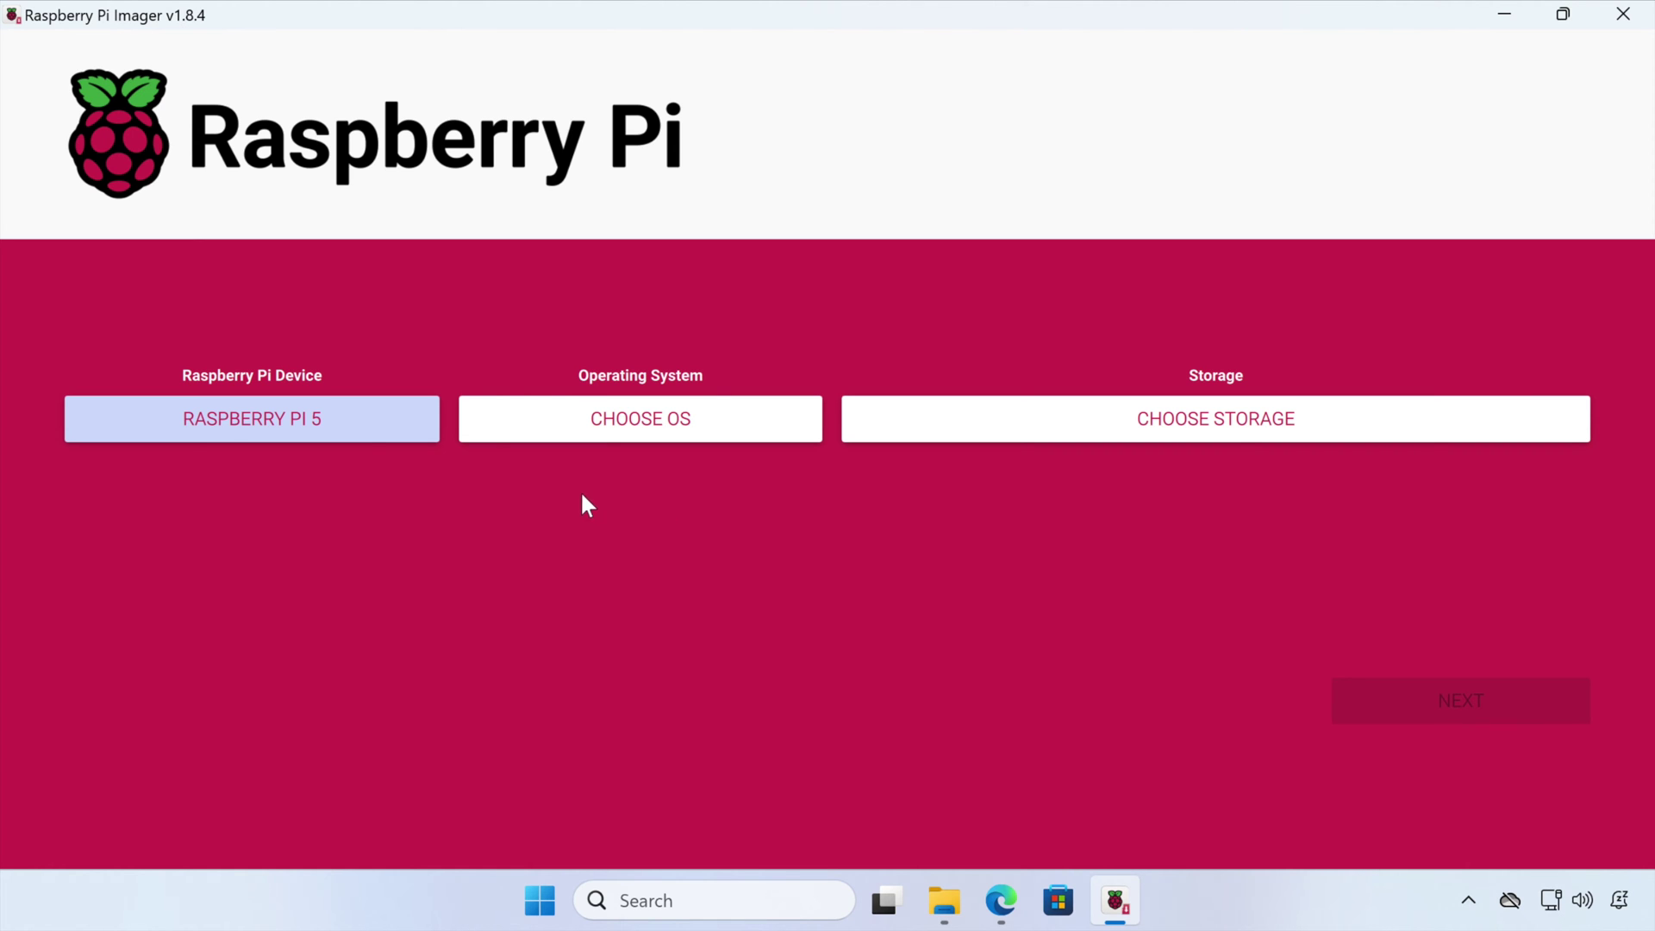
left_click(340, 439)
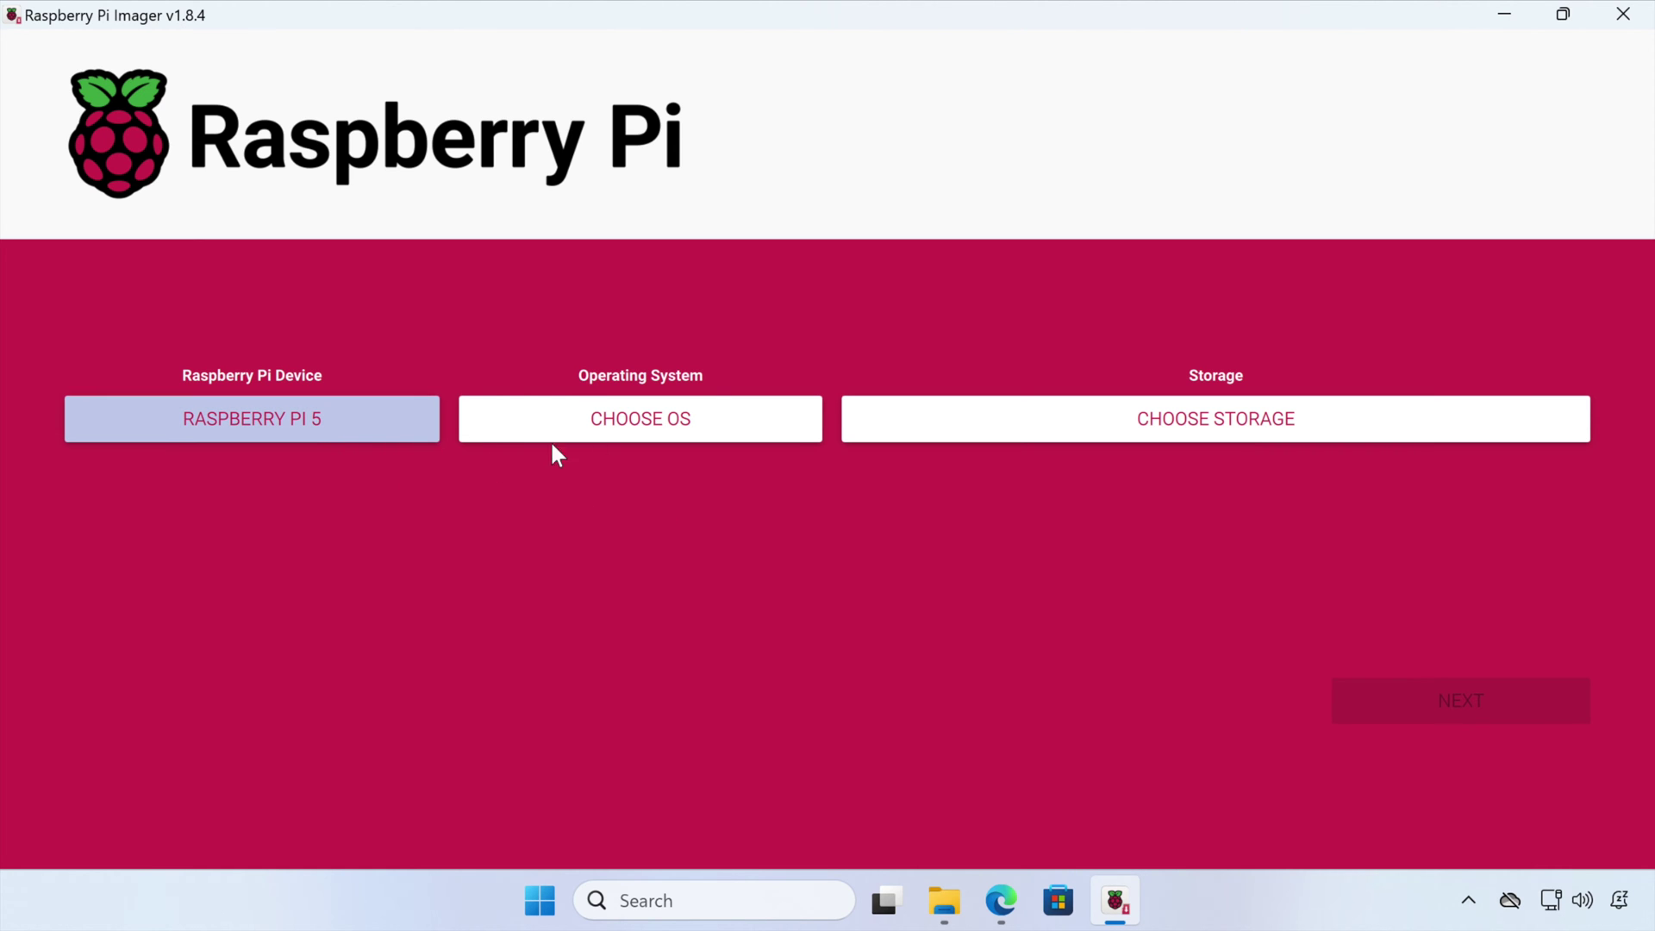
left_click(749, 422)
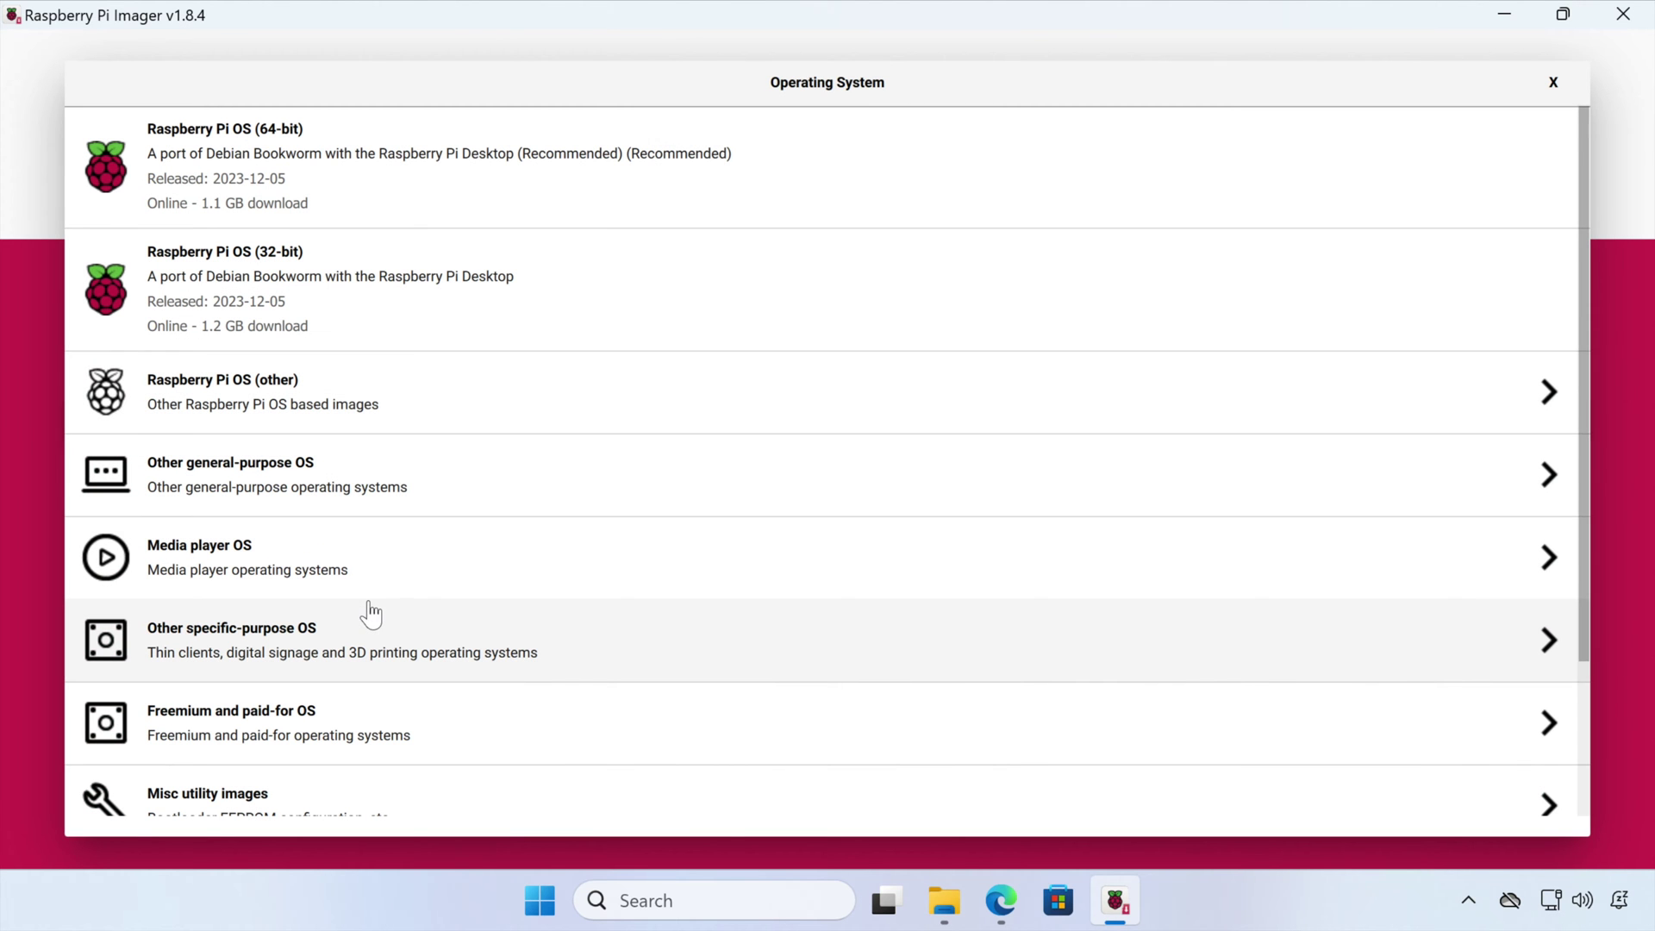
left_click(263, 643)
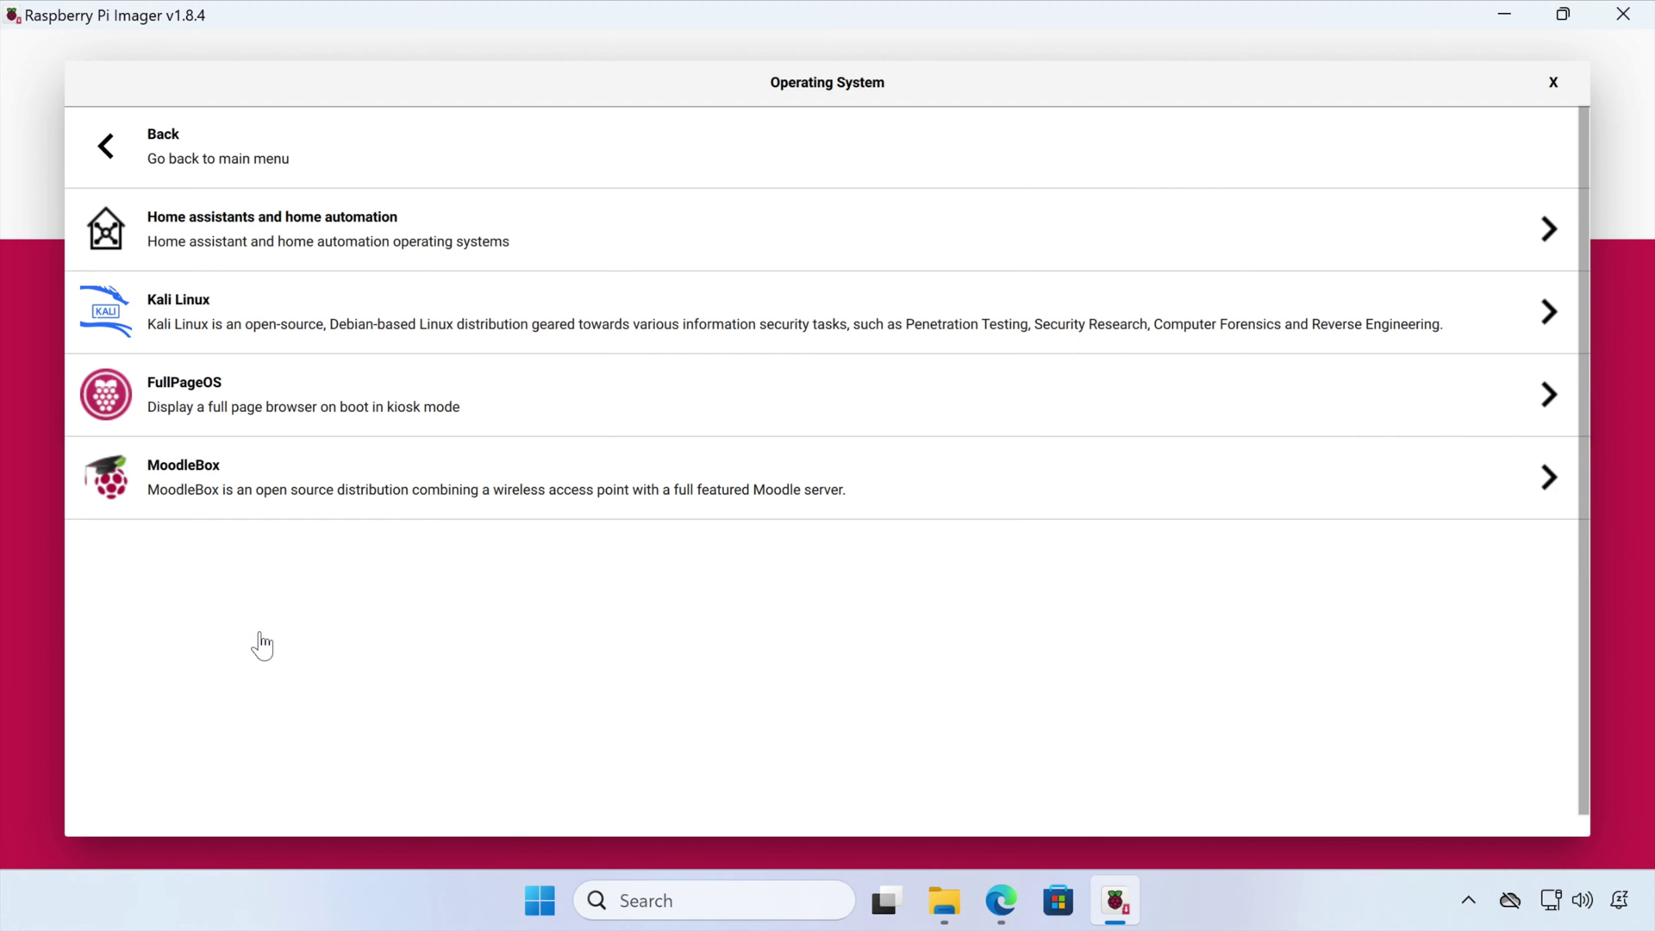
left_click(301, 239)
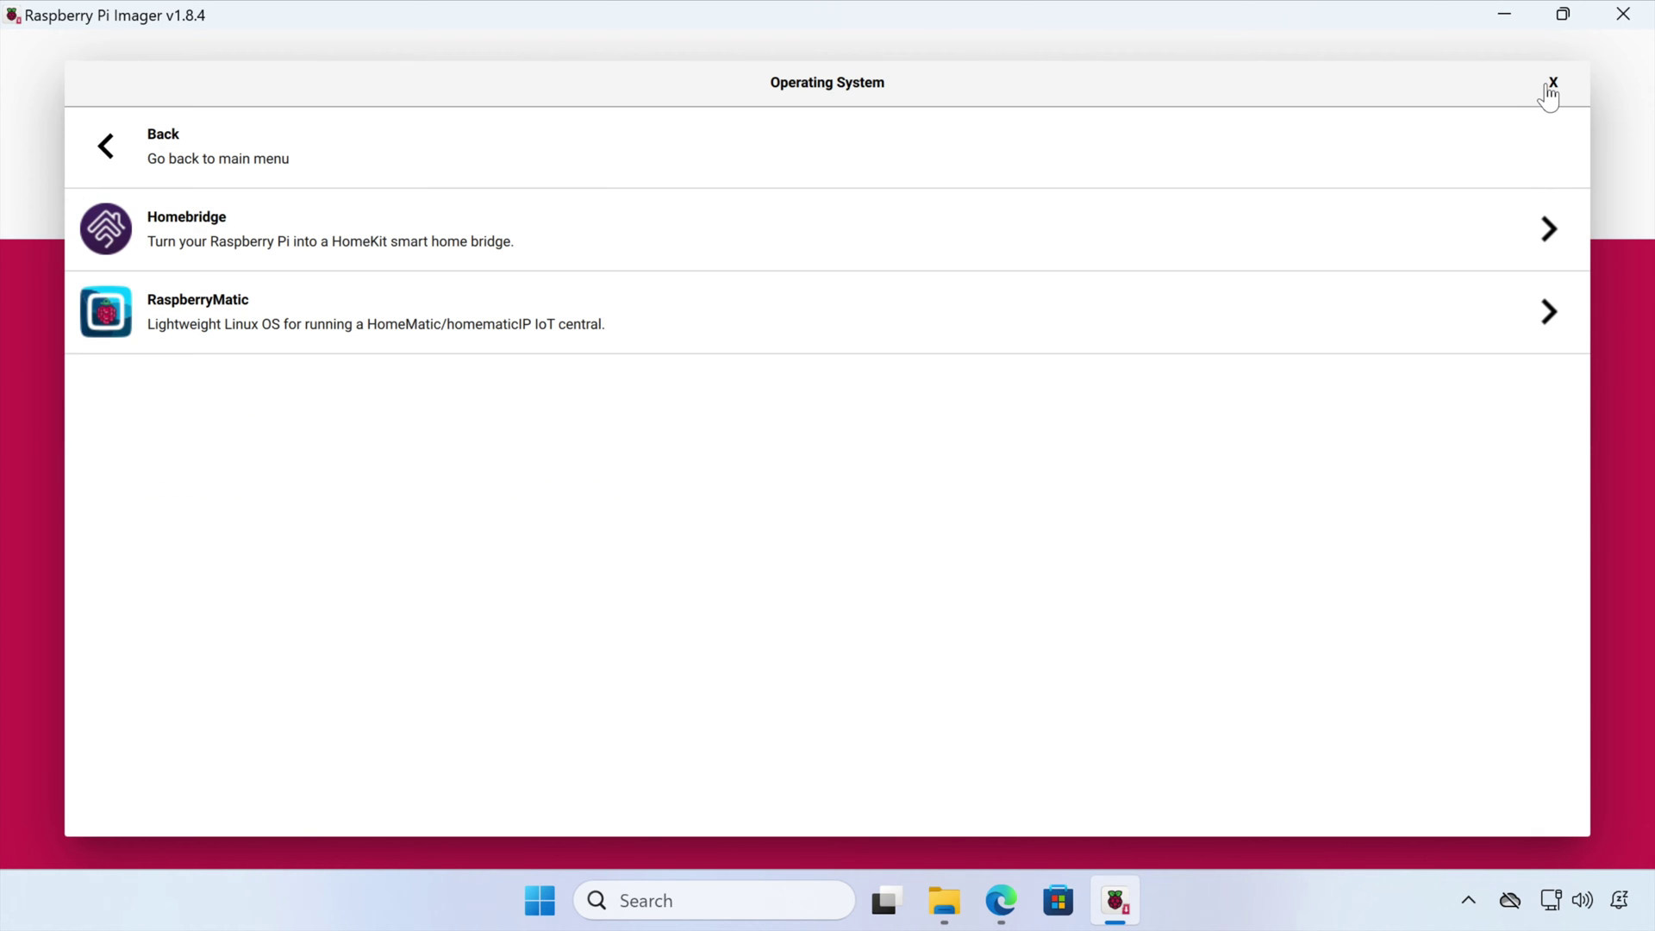
left_click(1551, 87)
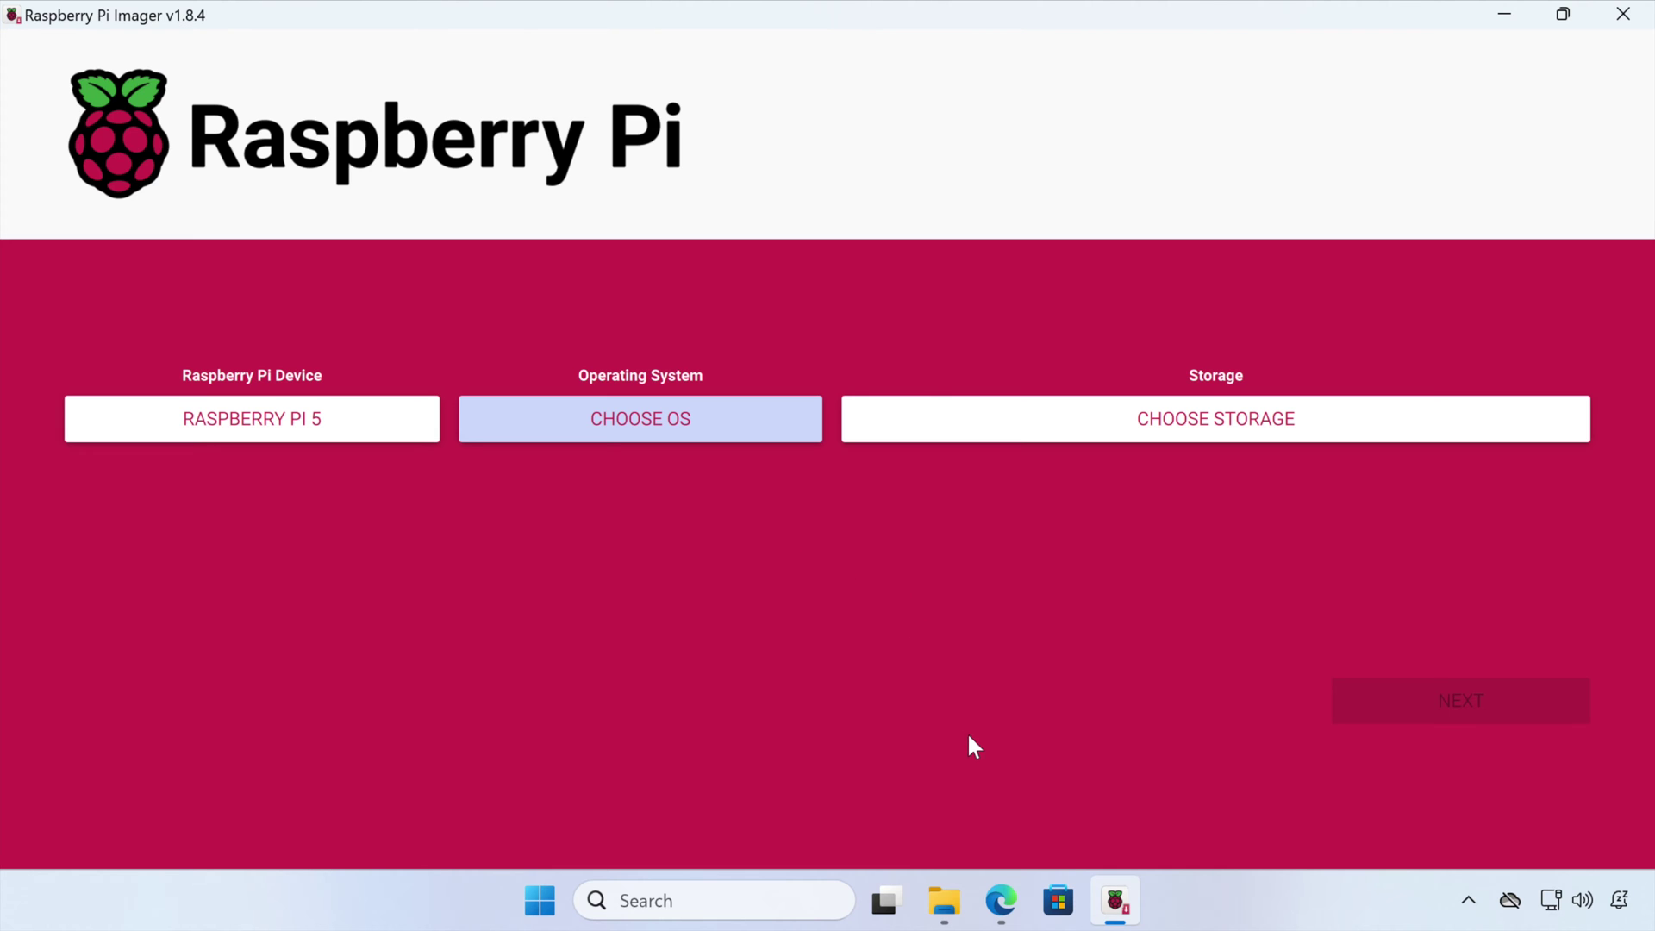
- Return to Edge and reach the Releases page of the home-assistant operating-system repository
left_click(1000, 893)
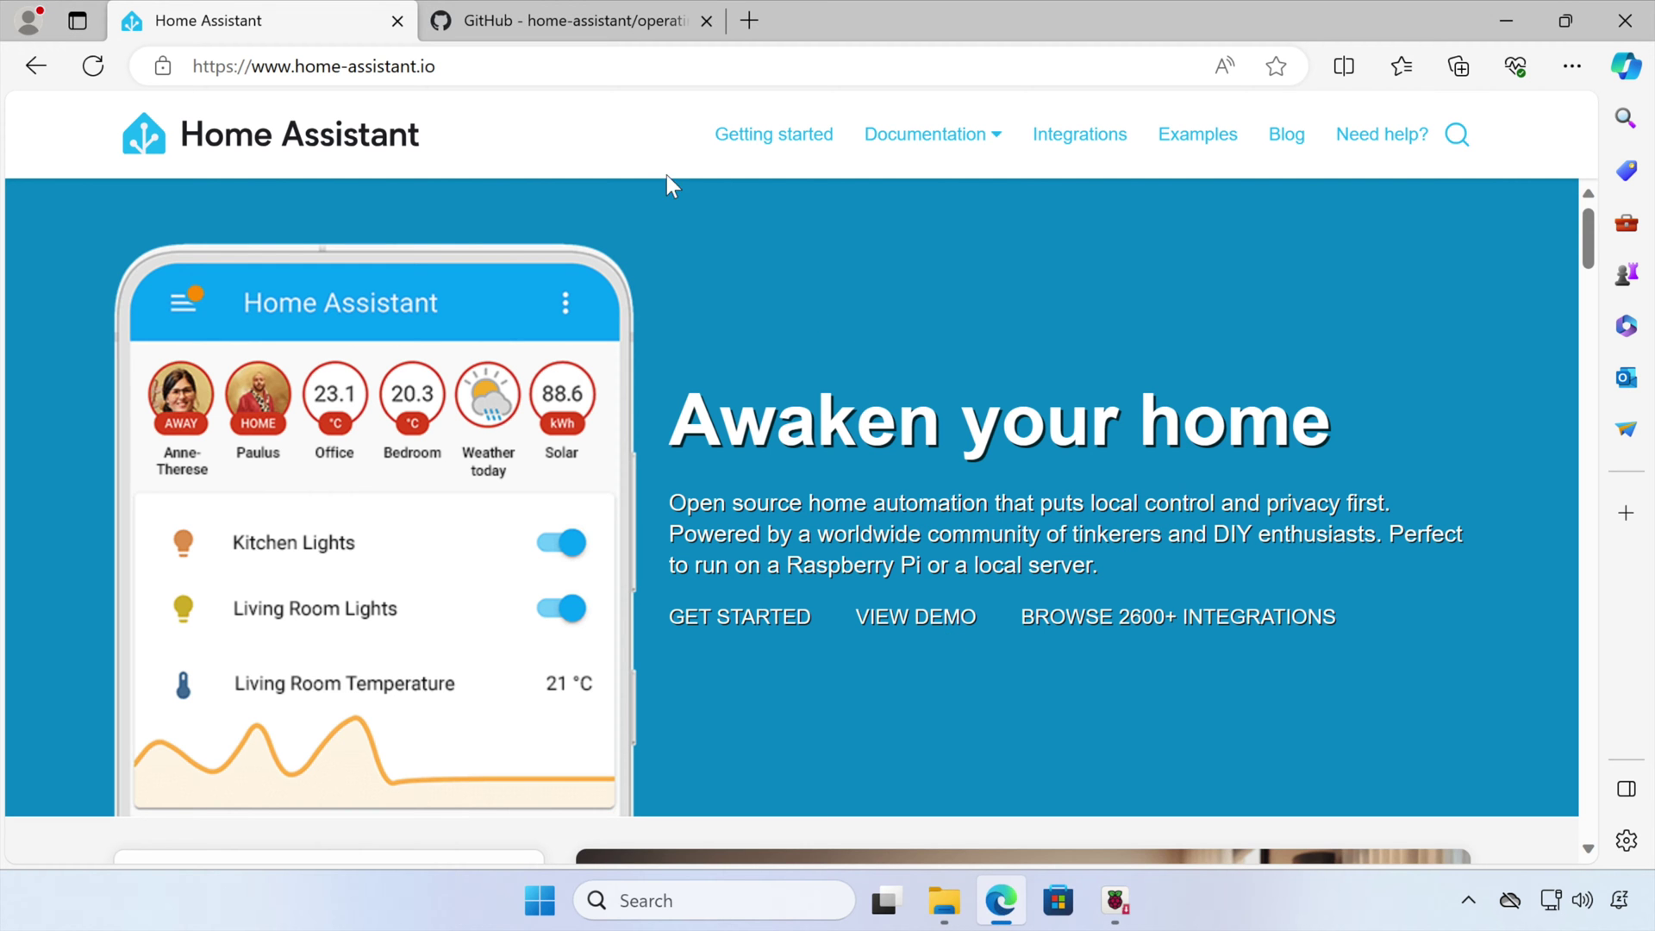
left_click(573, 20)
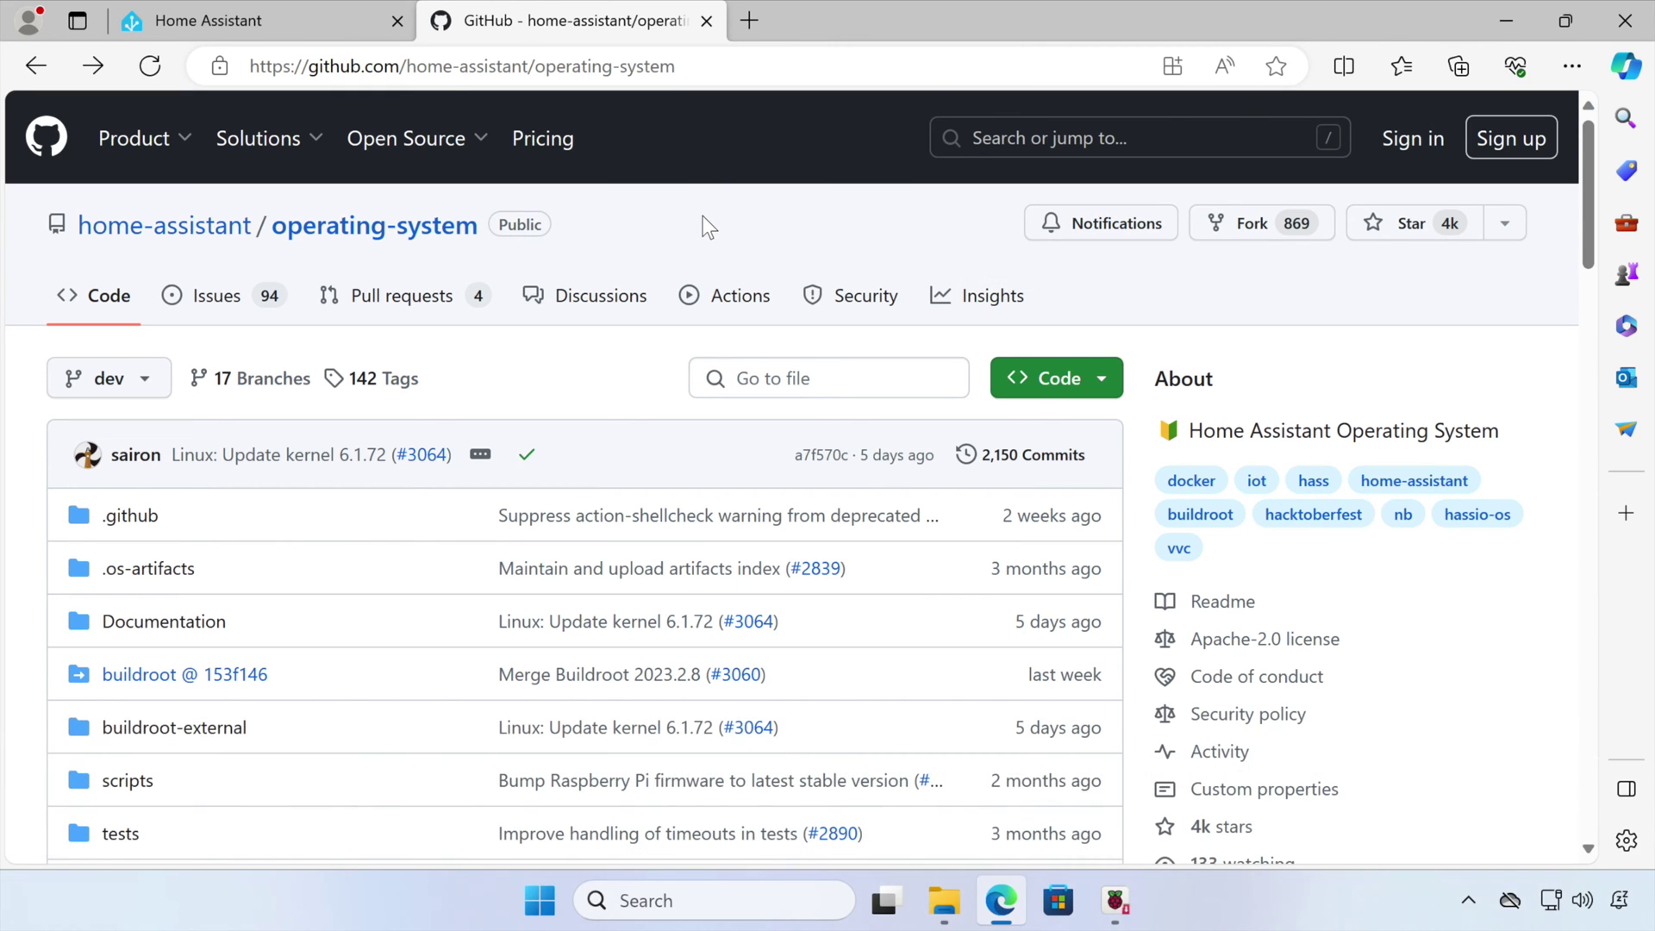
scroll(1397, 352, "down", 2)
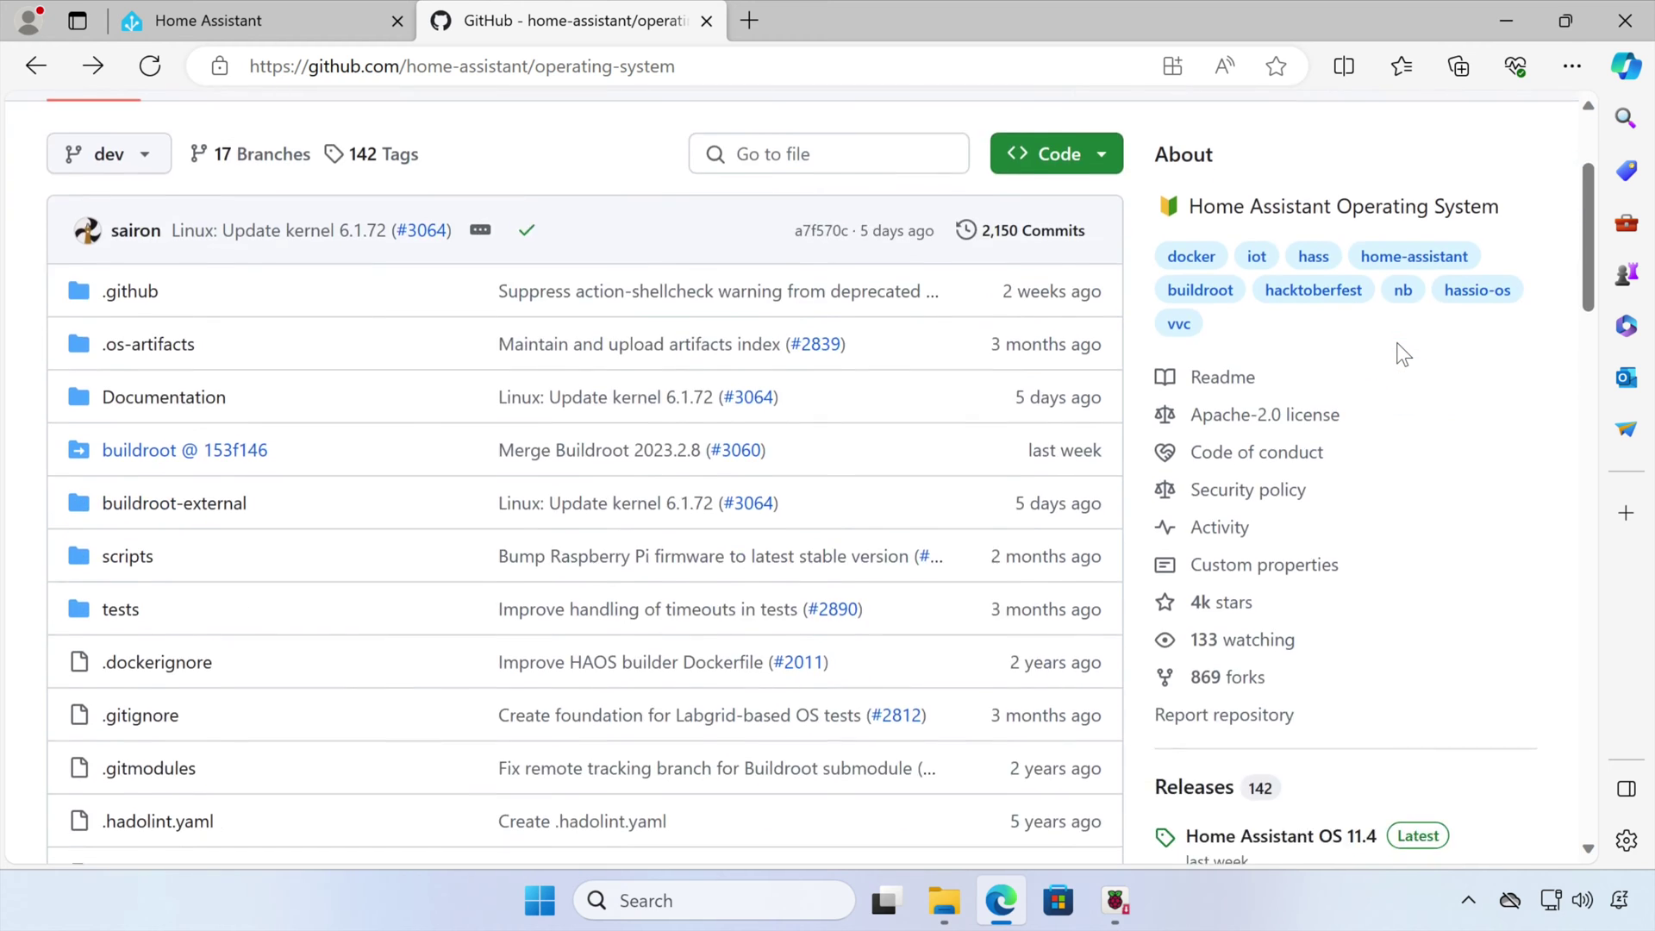
scroll(1396, 352, "down", 2)
scroll(1397, 353, "down", 1)
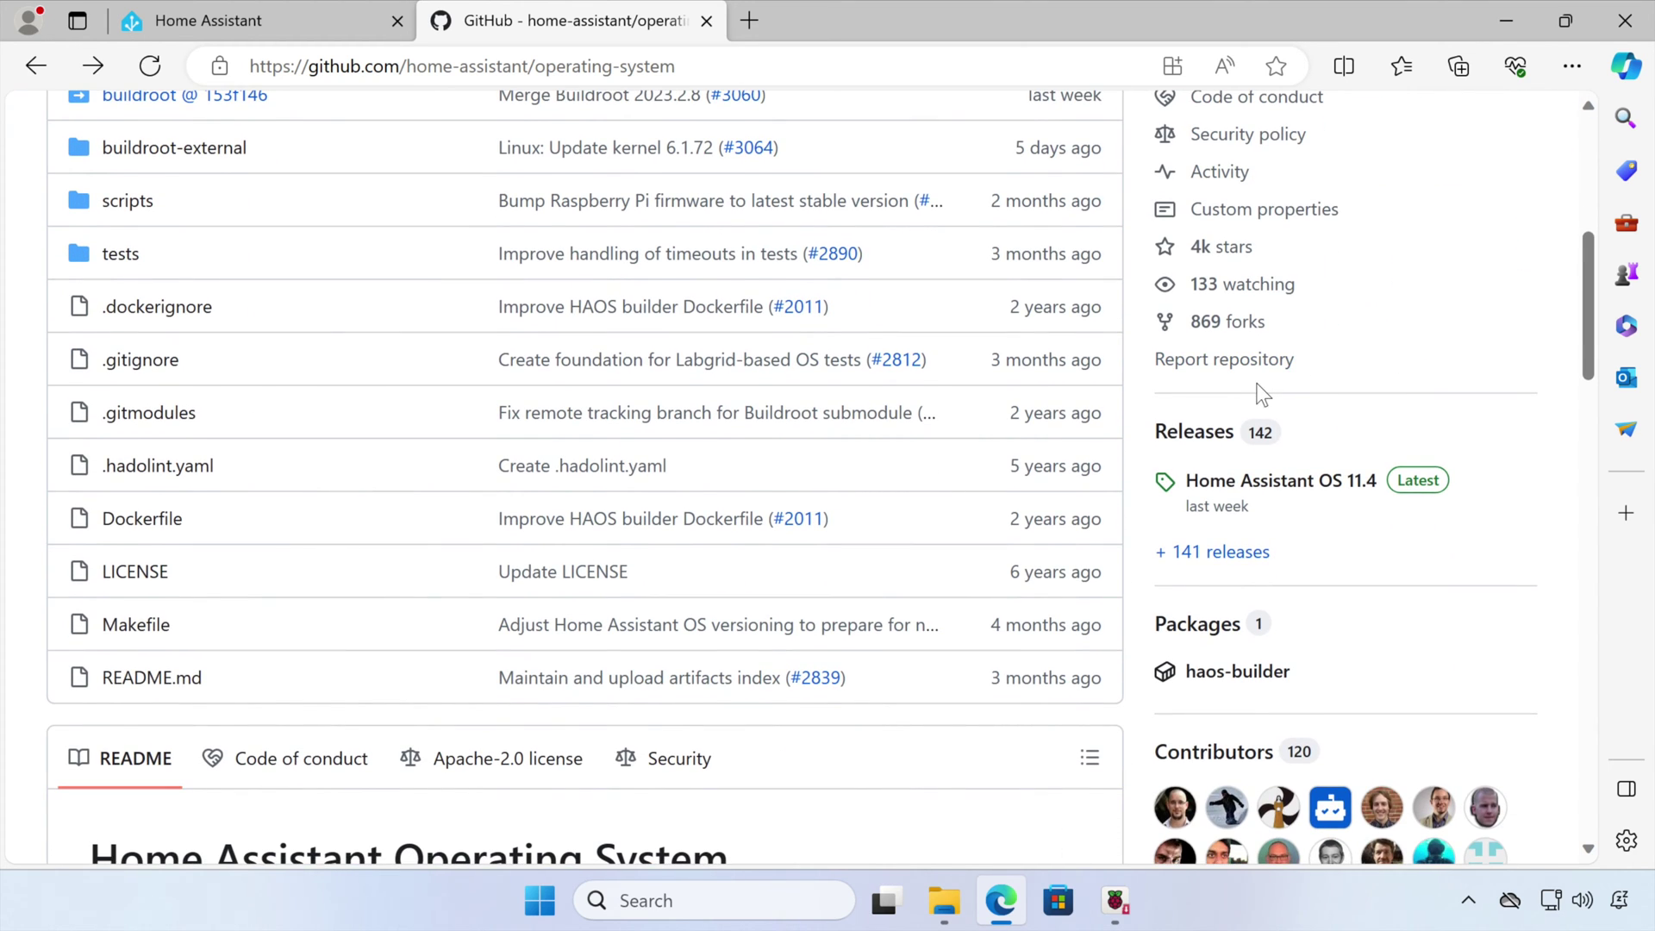
left_click(1189, 439)
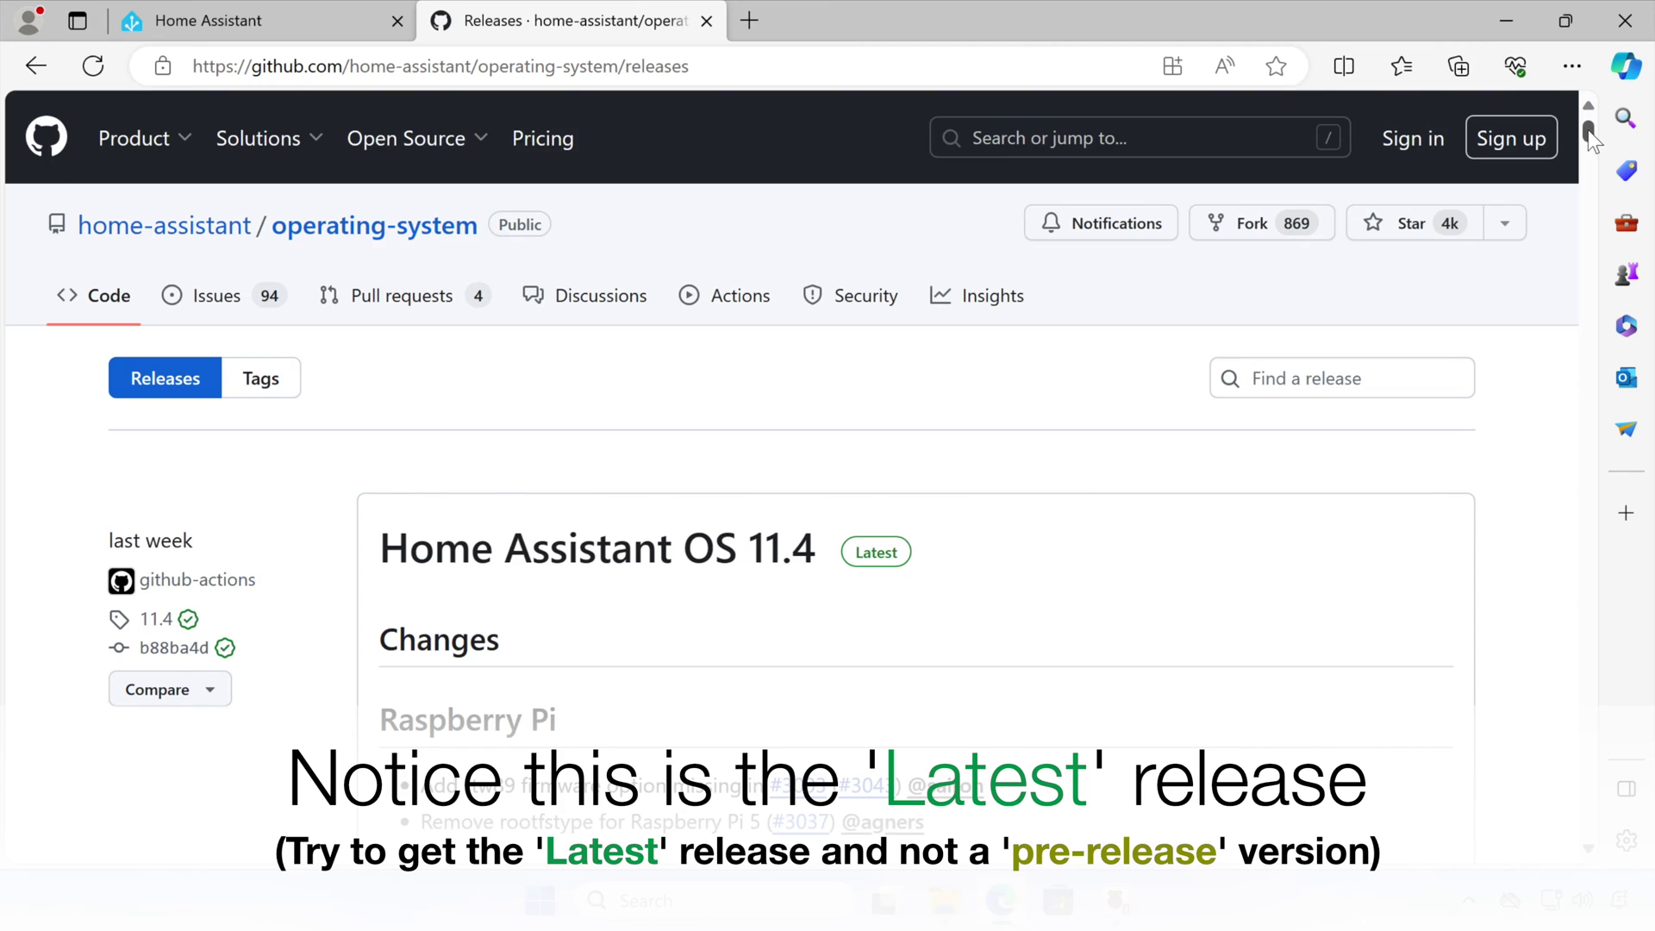
left_click_drag(1591, 129, 1587, 205)
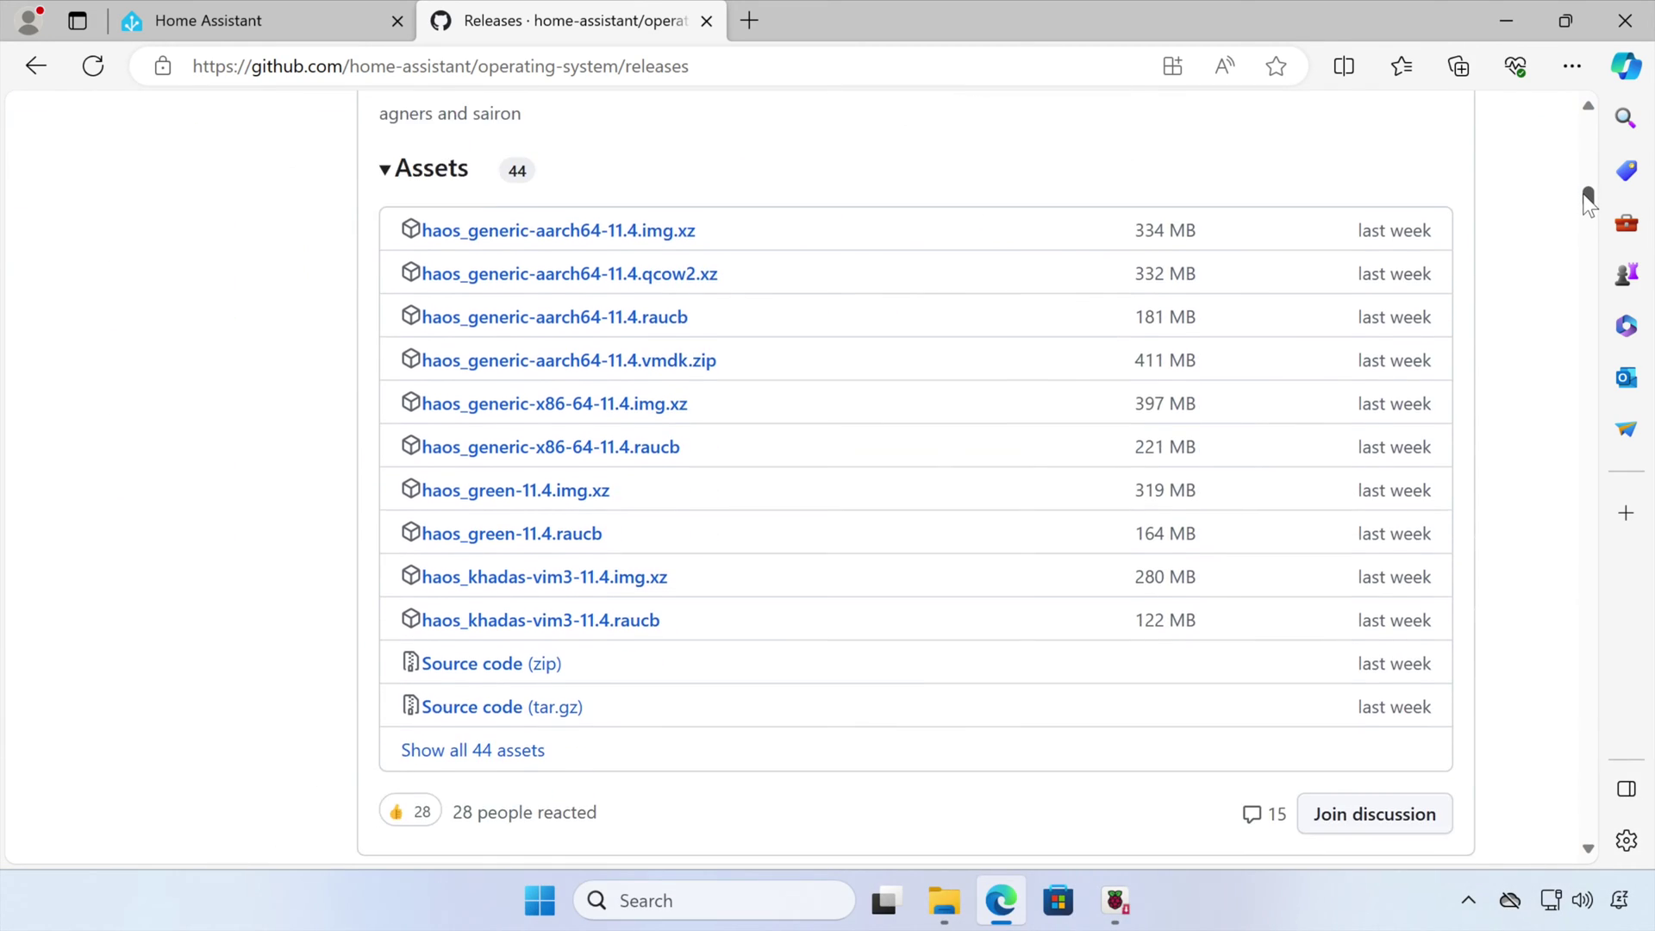
- Expand the 11.4 release assets and download haos_rpi5-64-11.4.img.xz
left_click_drag(1587, 205, 1588, 193)
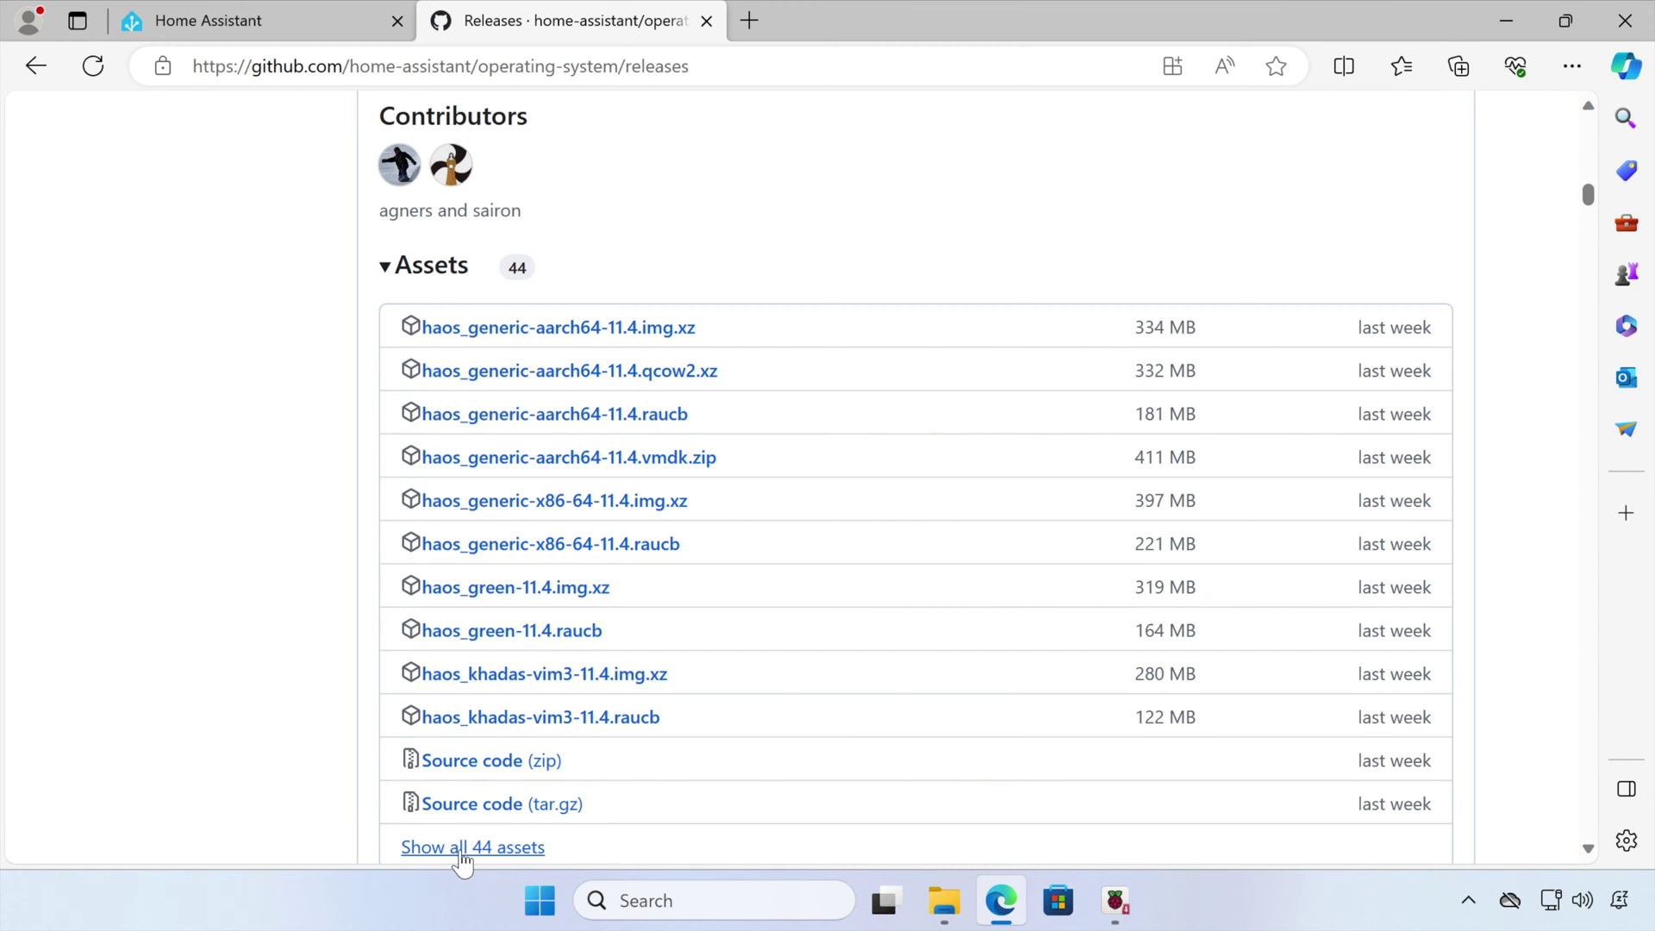
left_click(466, 849)
scroll(698, 617, "down", 2)
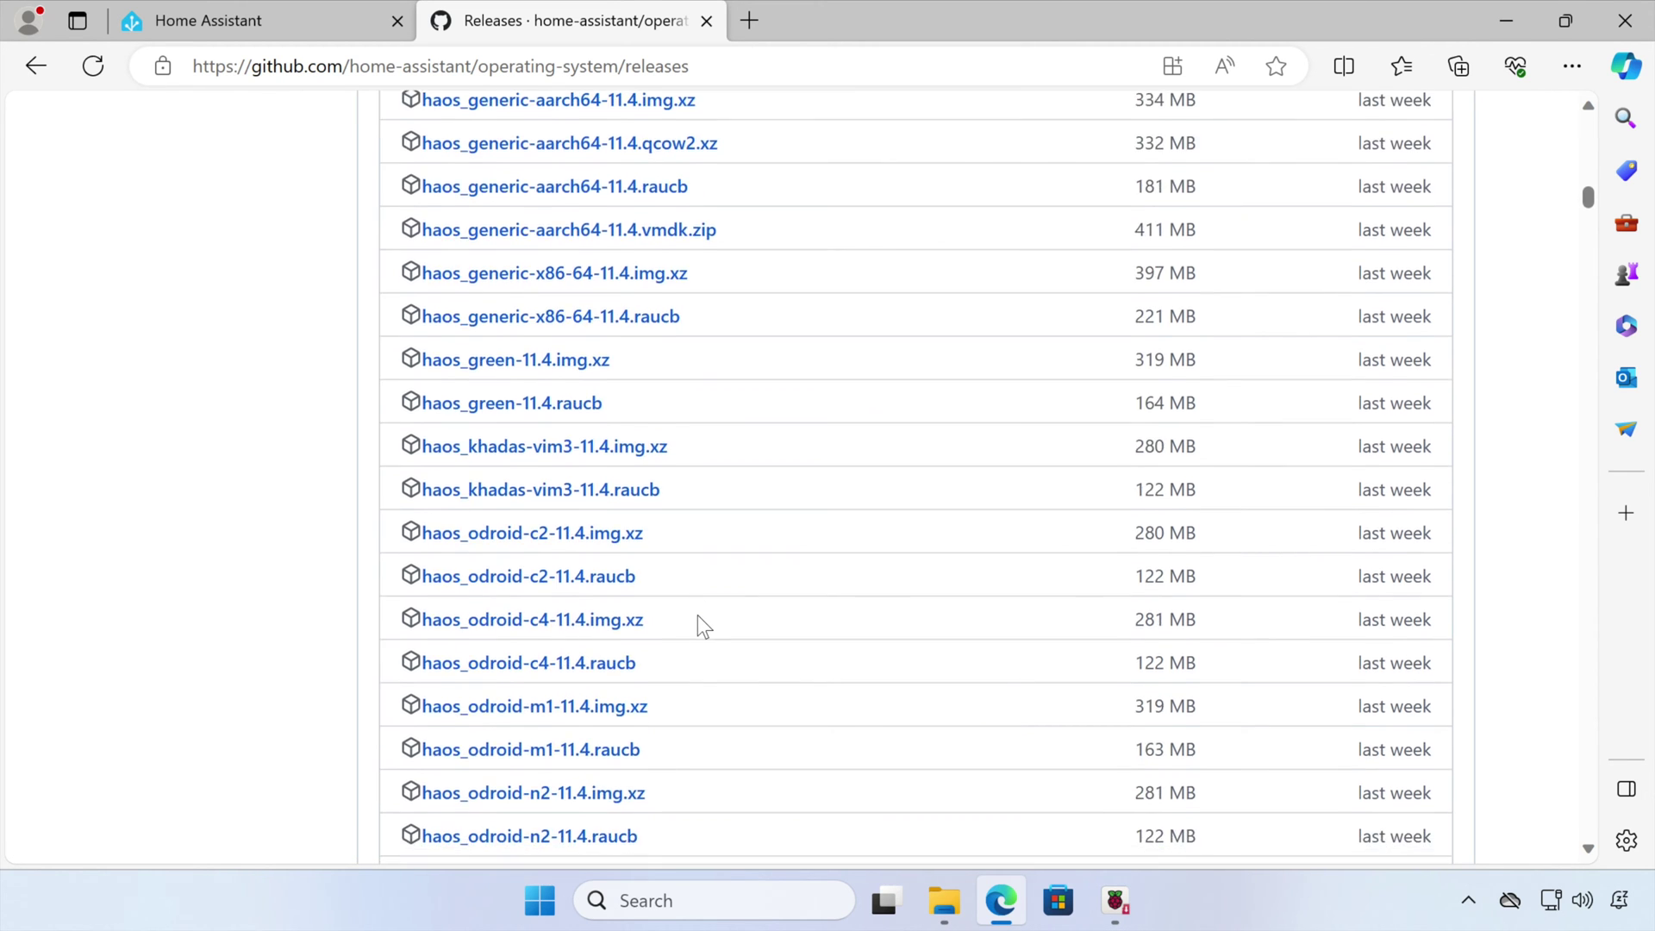
scroll(698, 617, "down", 3)
scroll(697, 617, "down", 2)
scroll(697, 617, "down", 1)
scroll(696, 619, "down", 1)
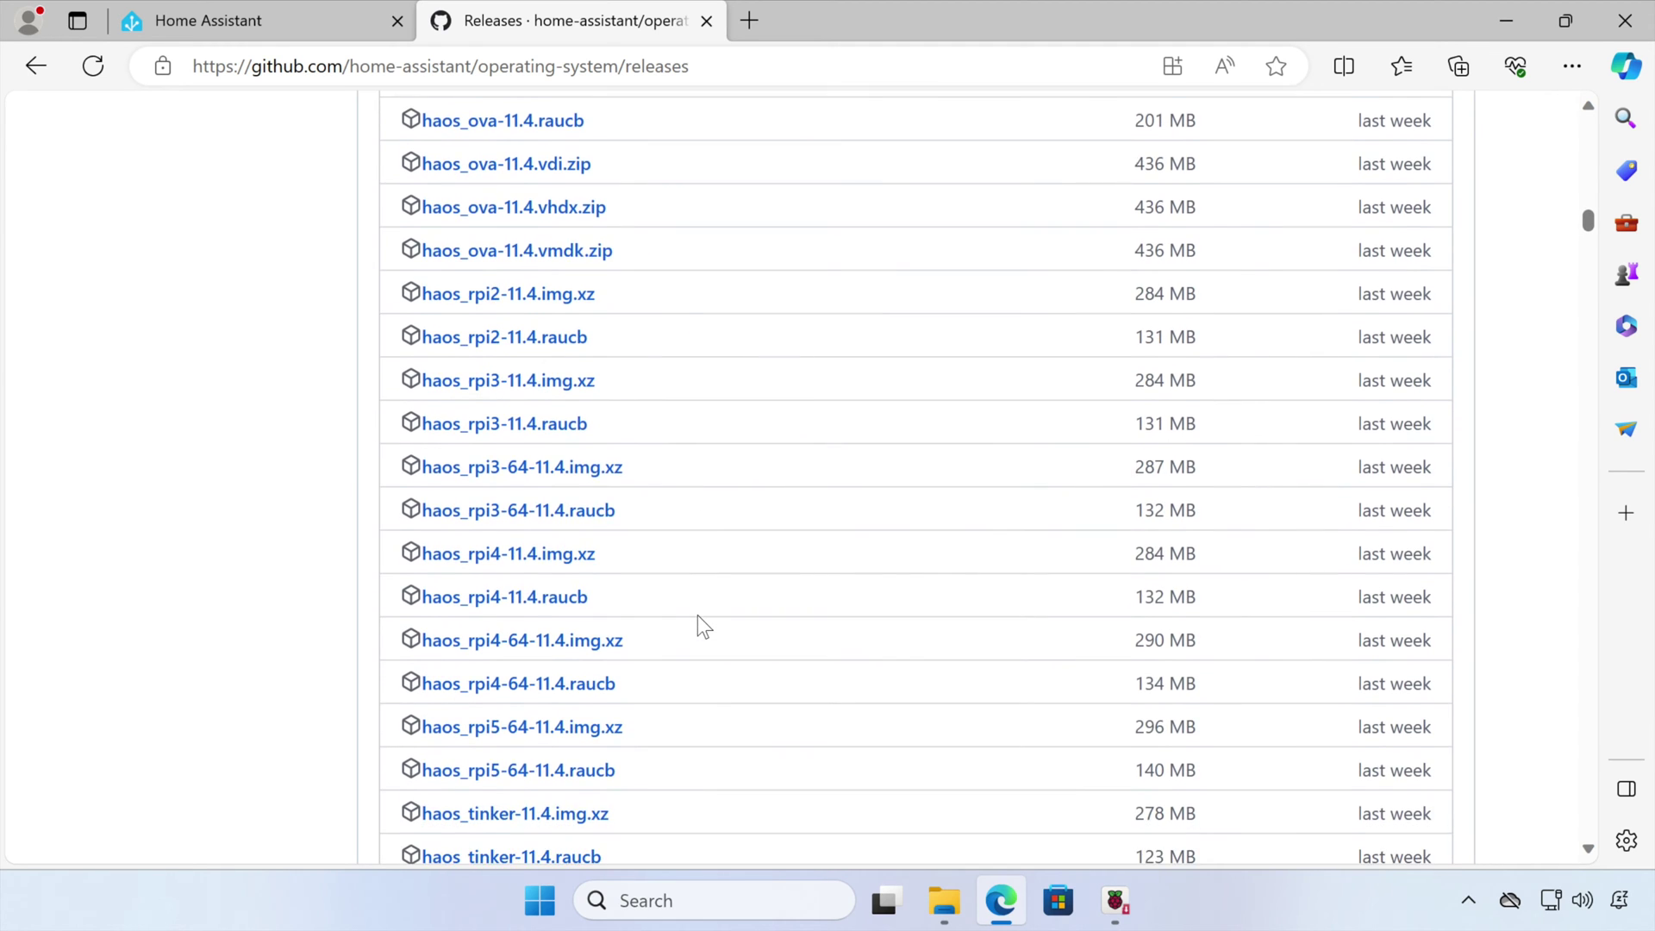
scroll(697, 618, "down", 1)
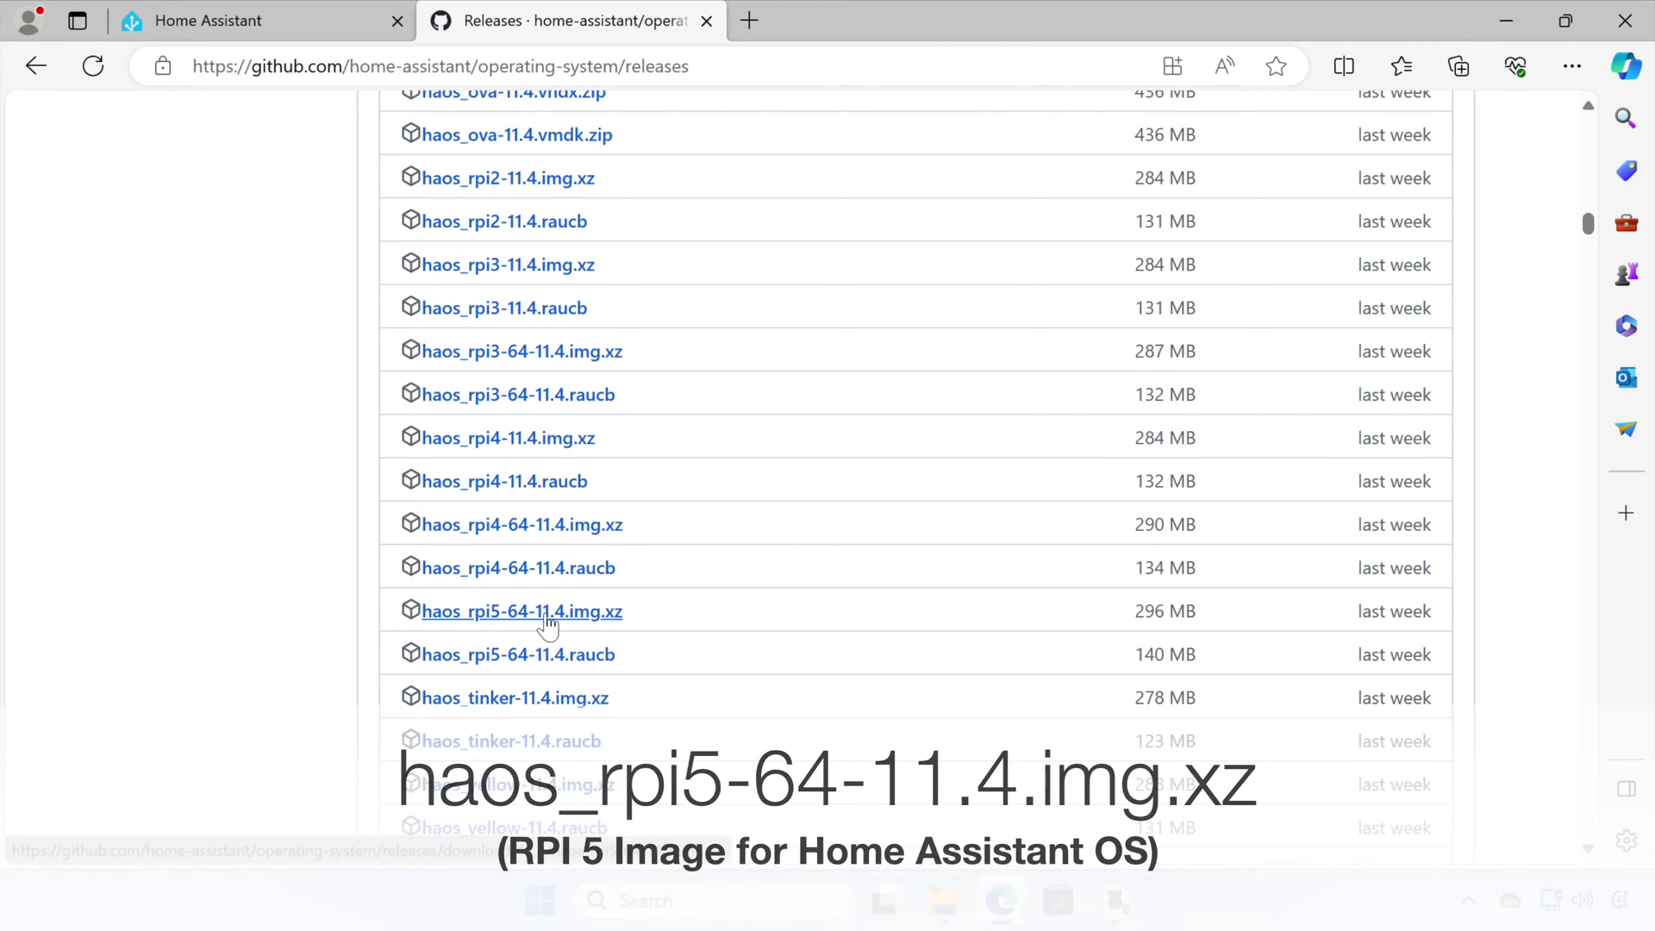
left_click(546, 614)
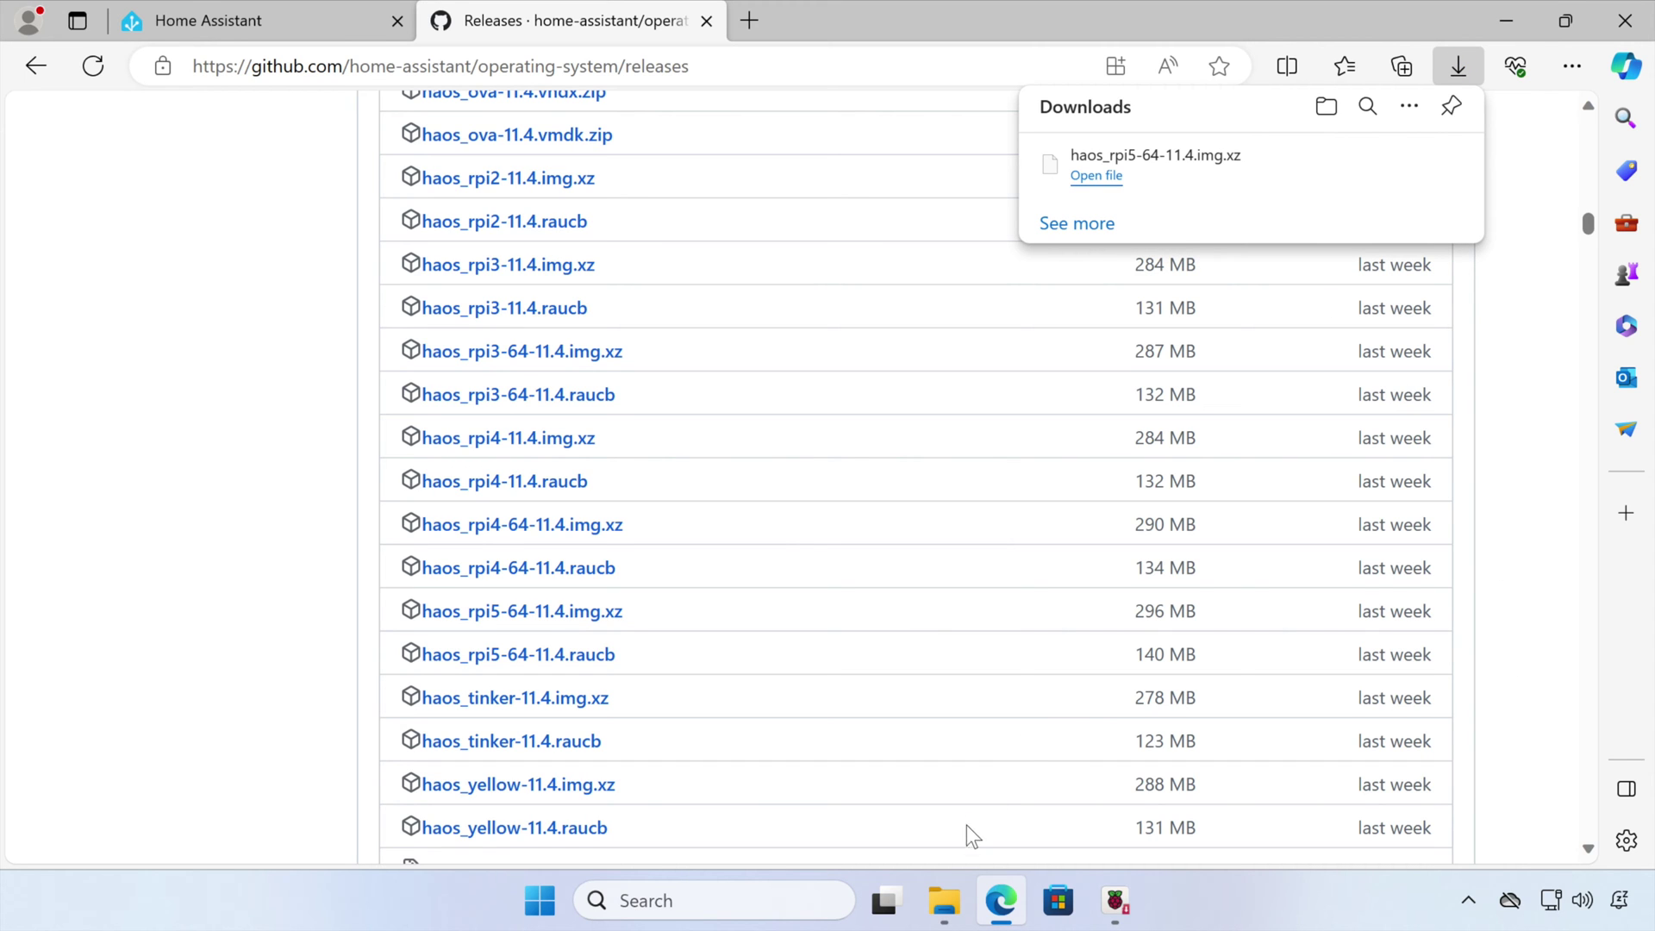
- Check haos_rpi5-64-11.4.img.xz in Downloads, then return to the imager's operating system list
left_click(944, 902)
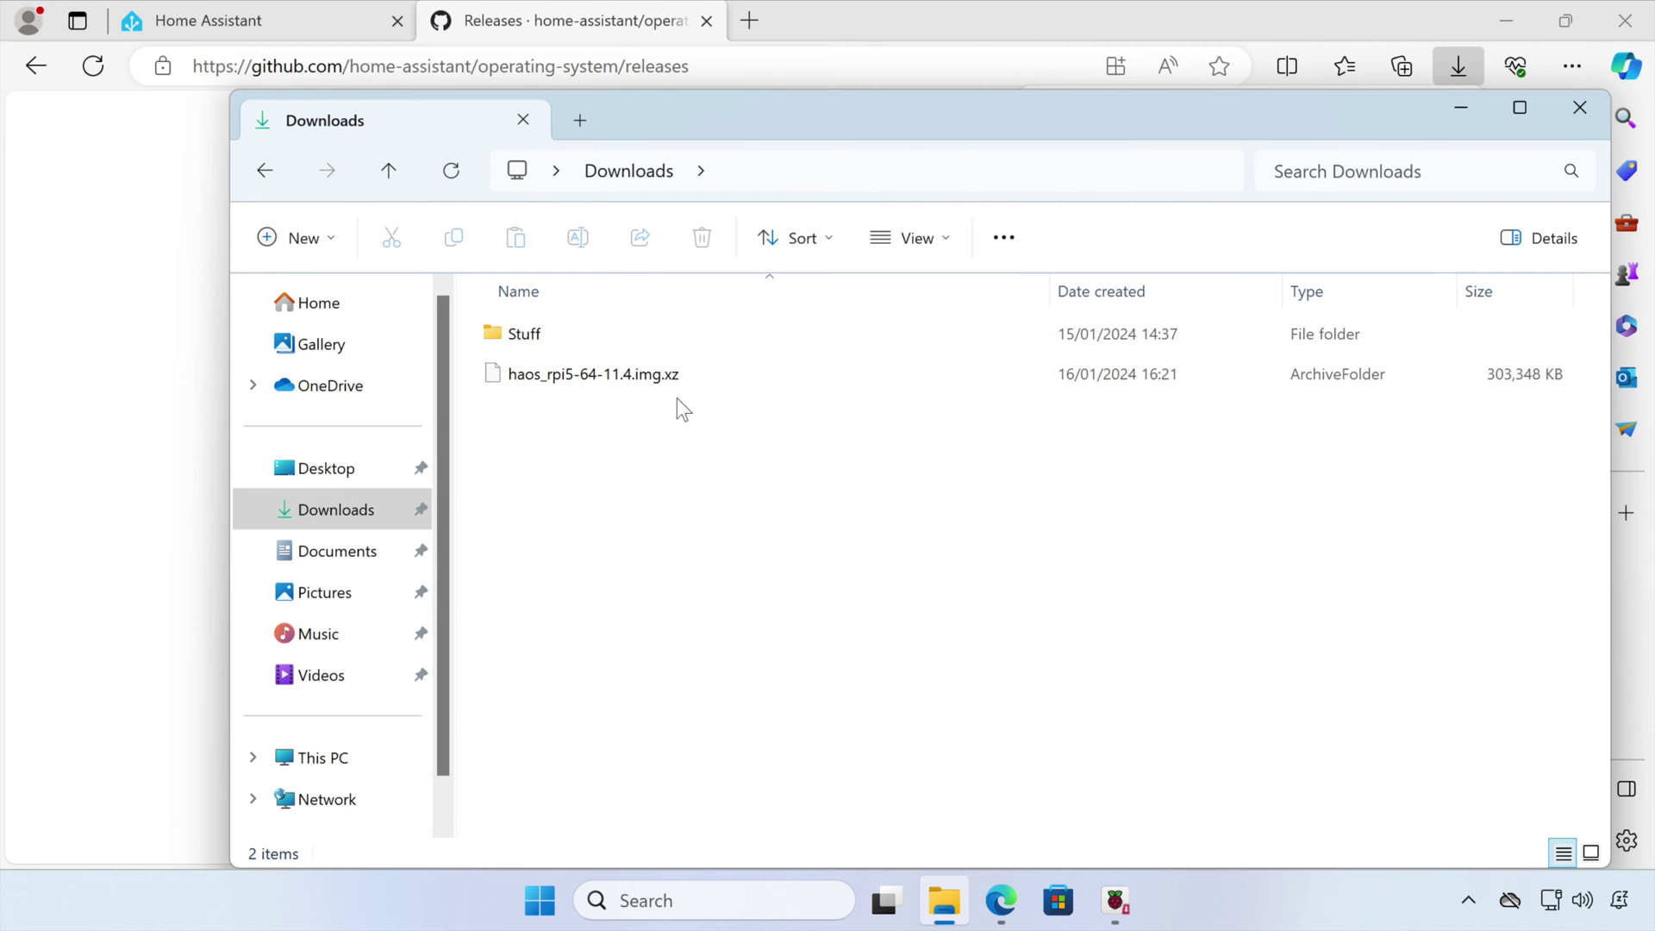
left_click(662, 377)
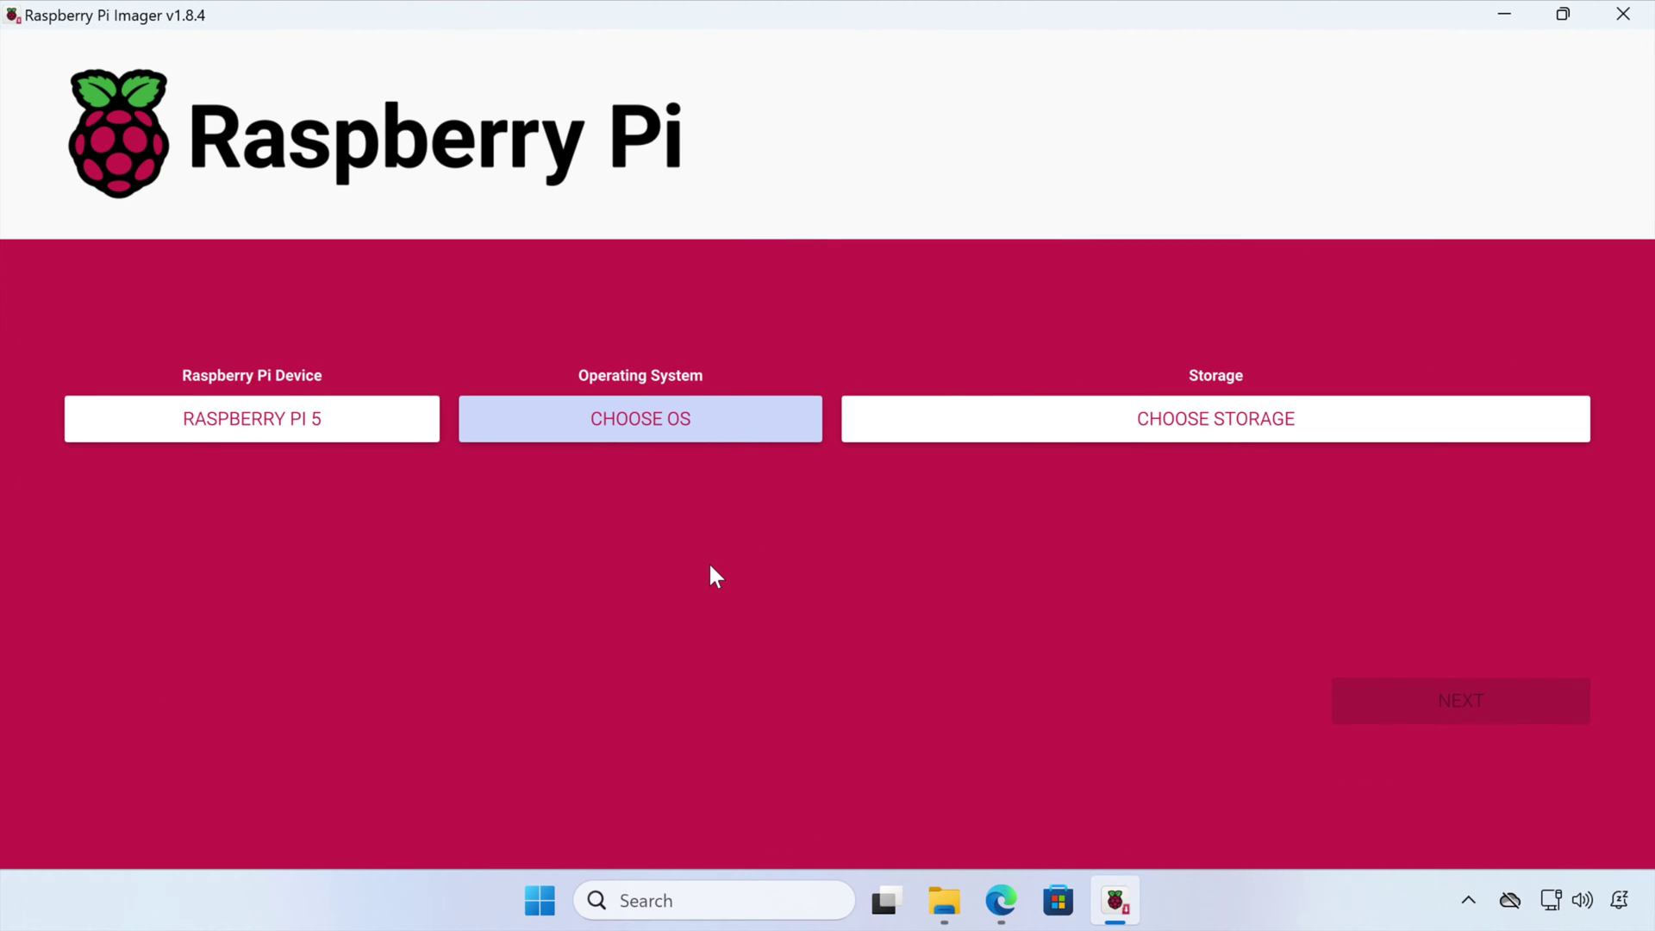
left_click(573, 417)
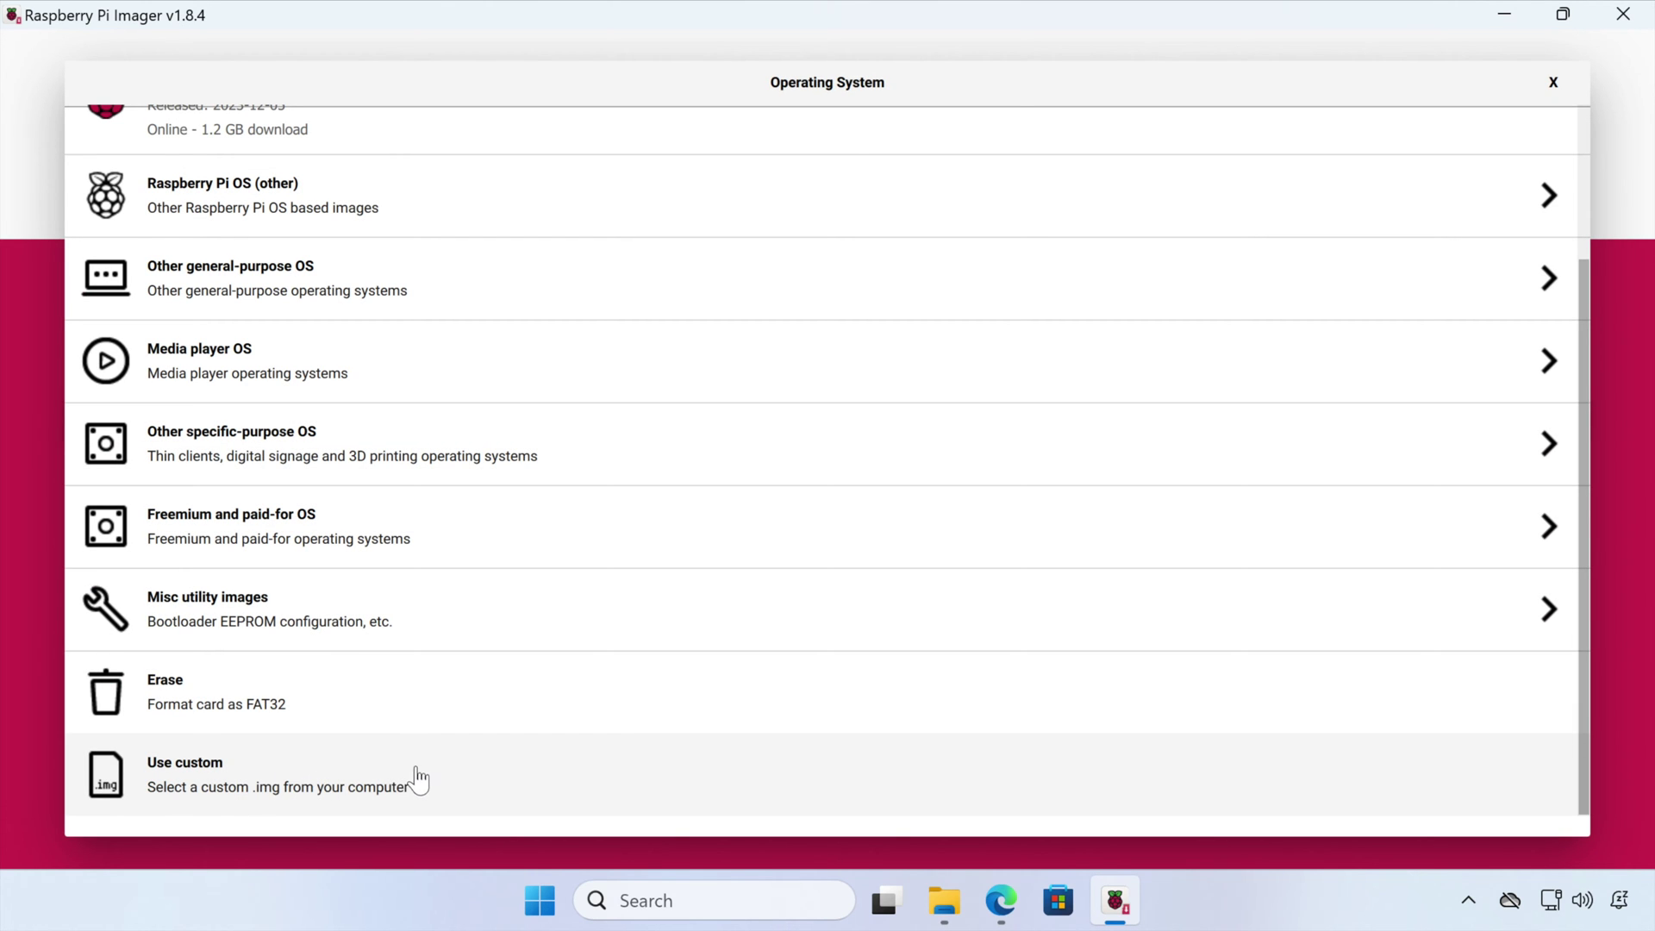
- Set the custom image haos_rpi5-64-11.4.img.xz from Downloads as the operating system
left_click(389, 777)
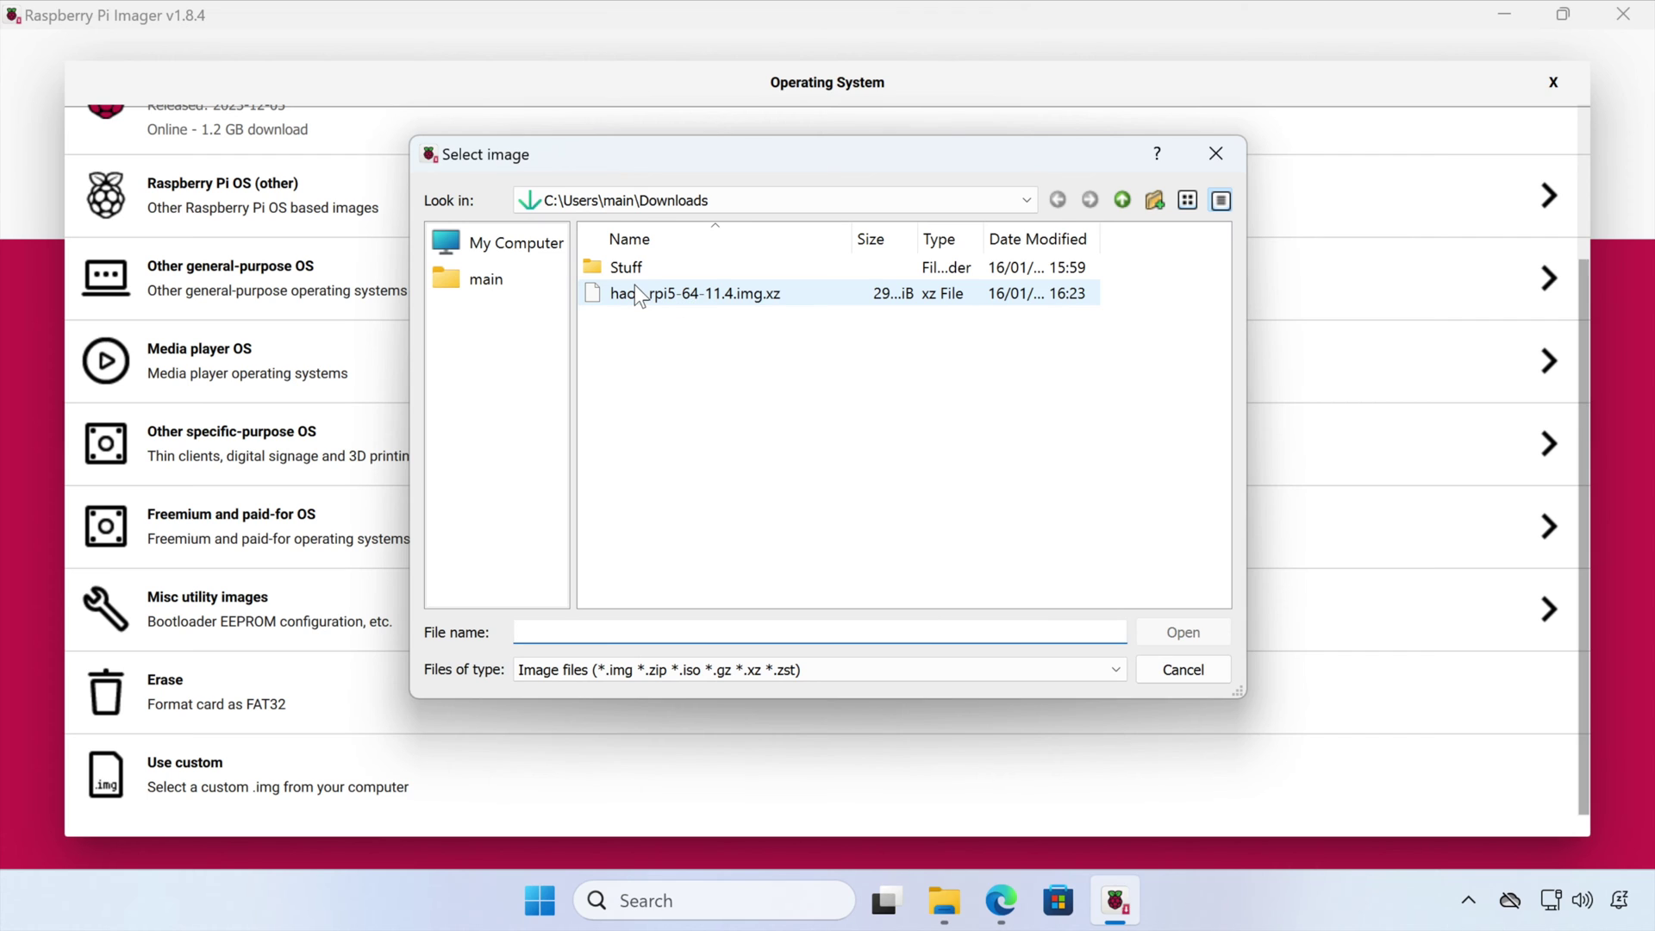
left_click(742, 294)
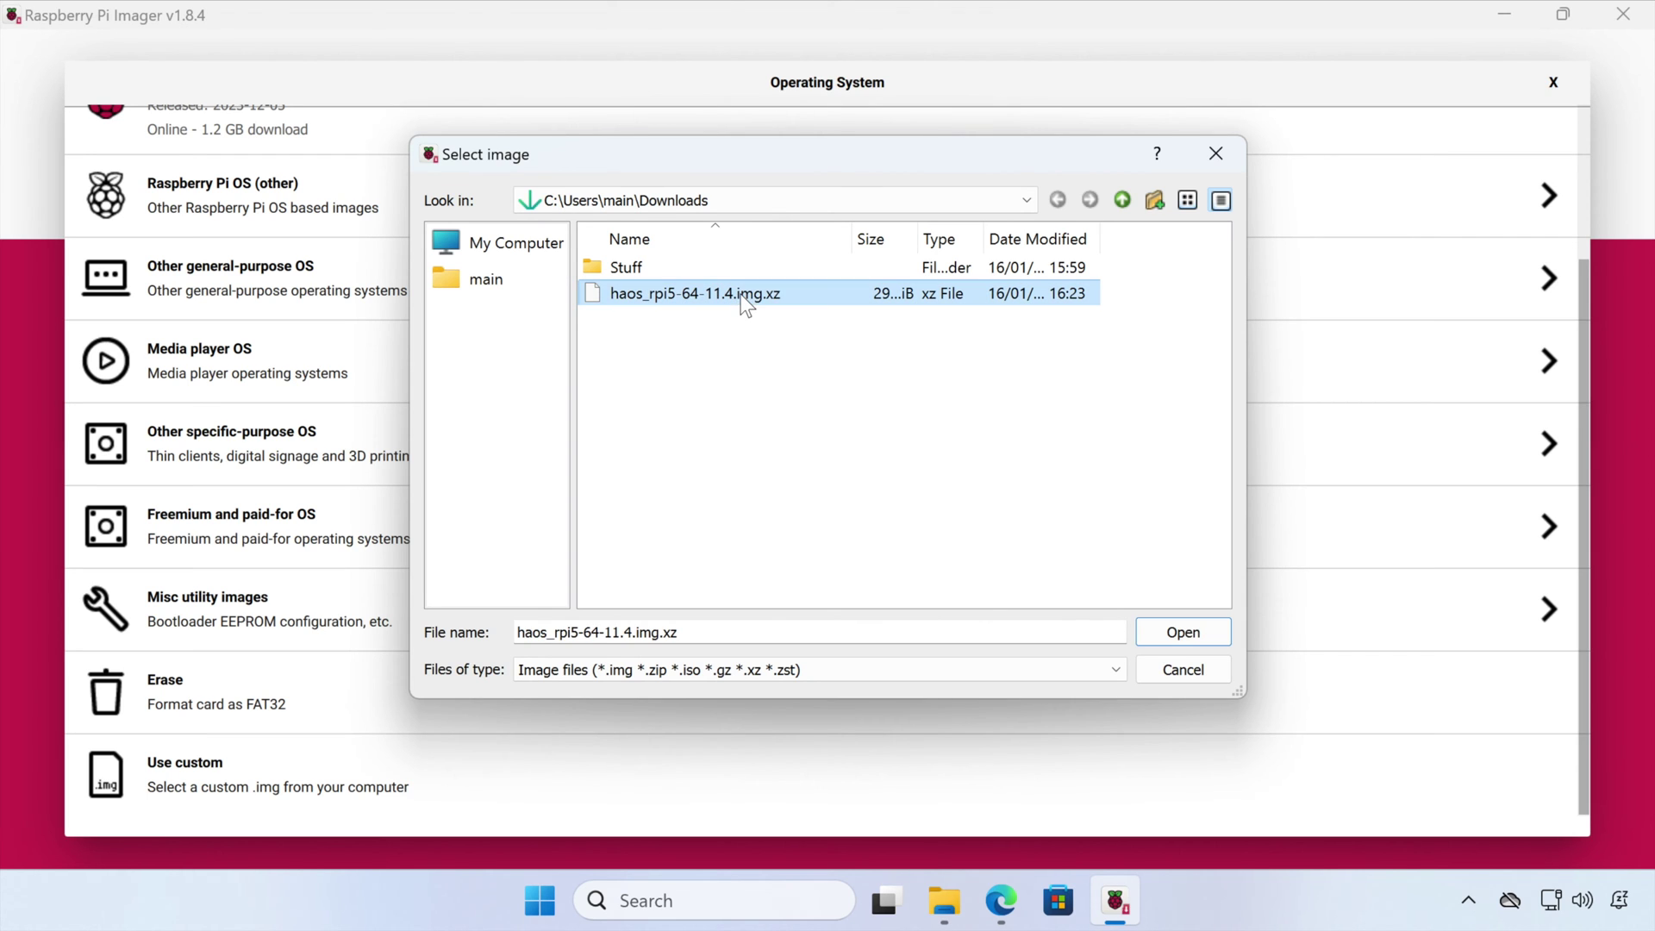
left_click(1184, 632)
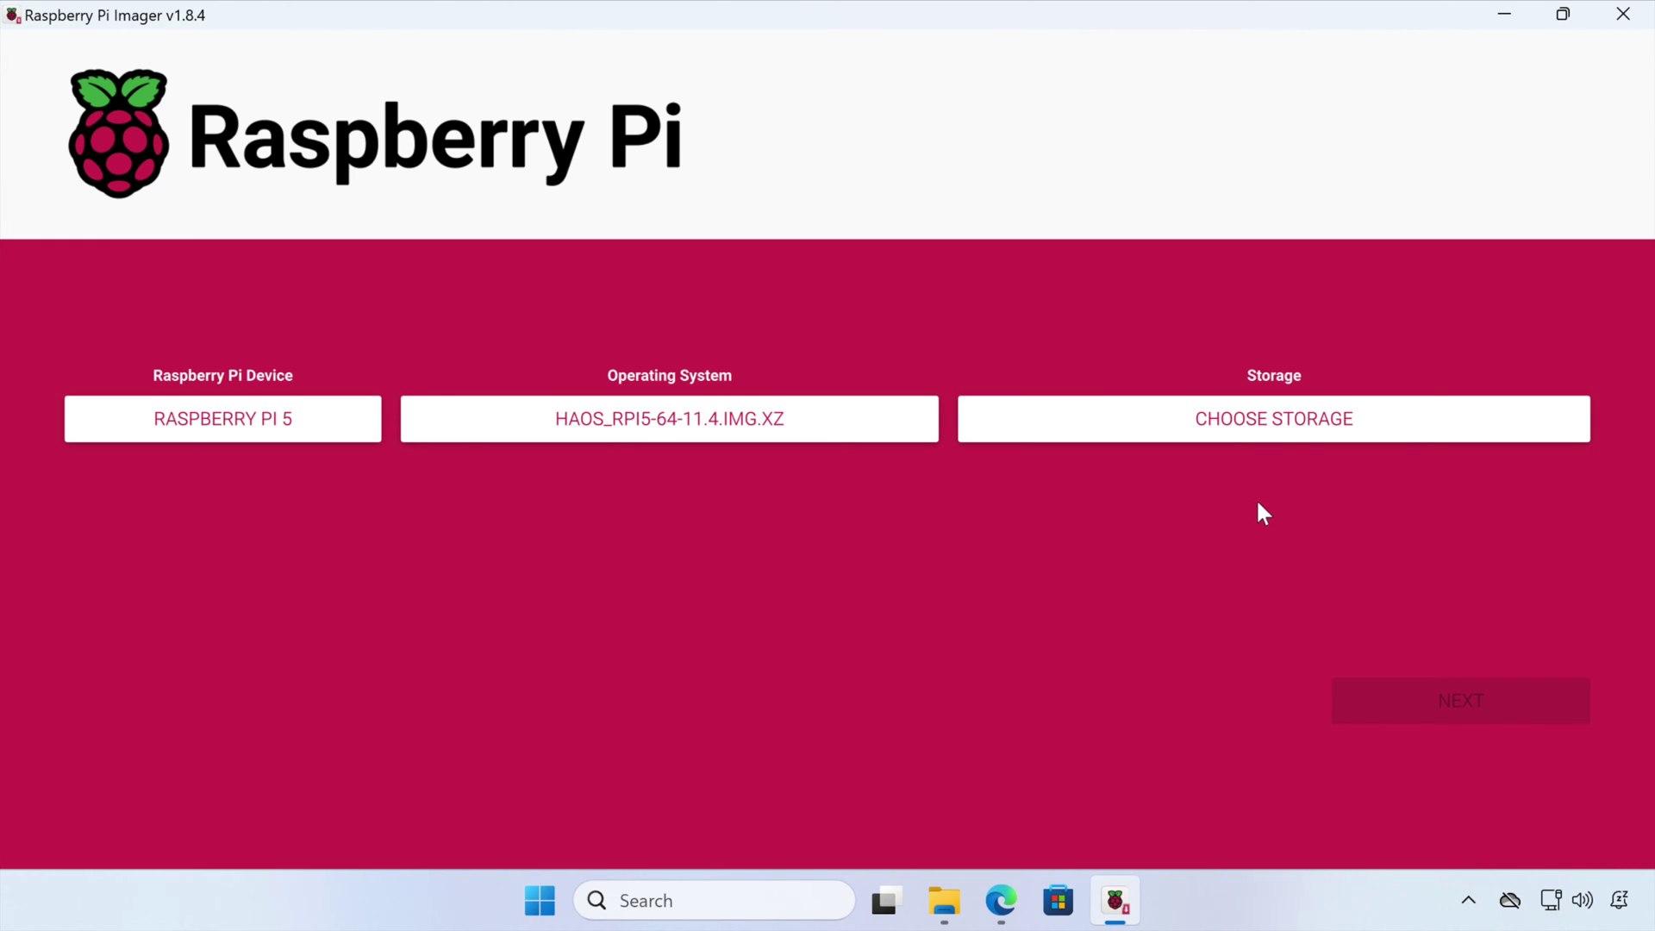
- Select the Generic Storage USB Device as the write target and proceed
left_click(1299, 427)
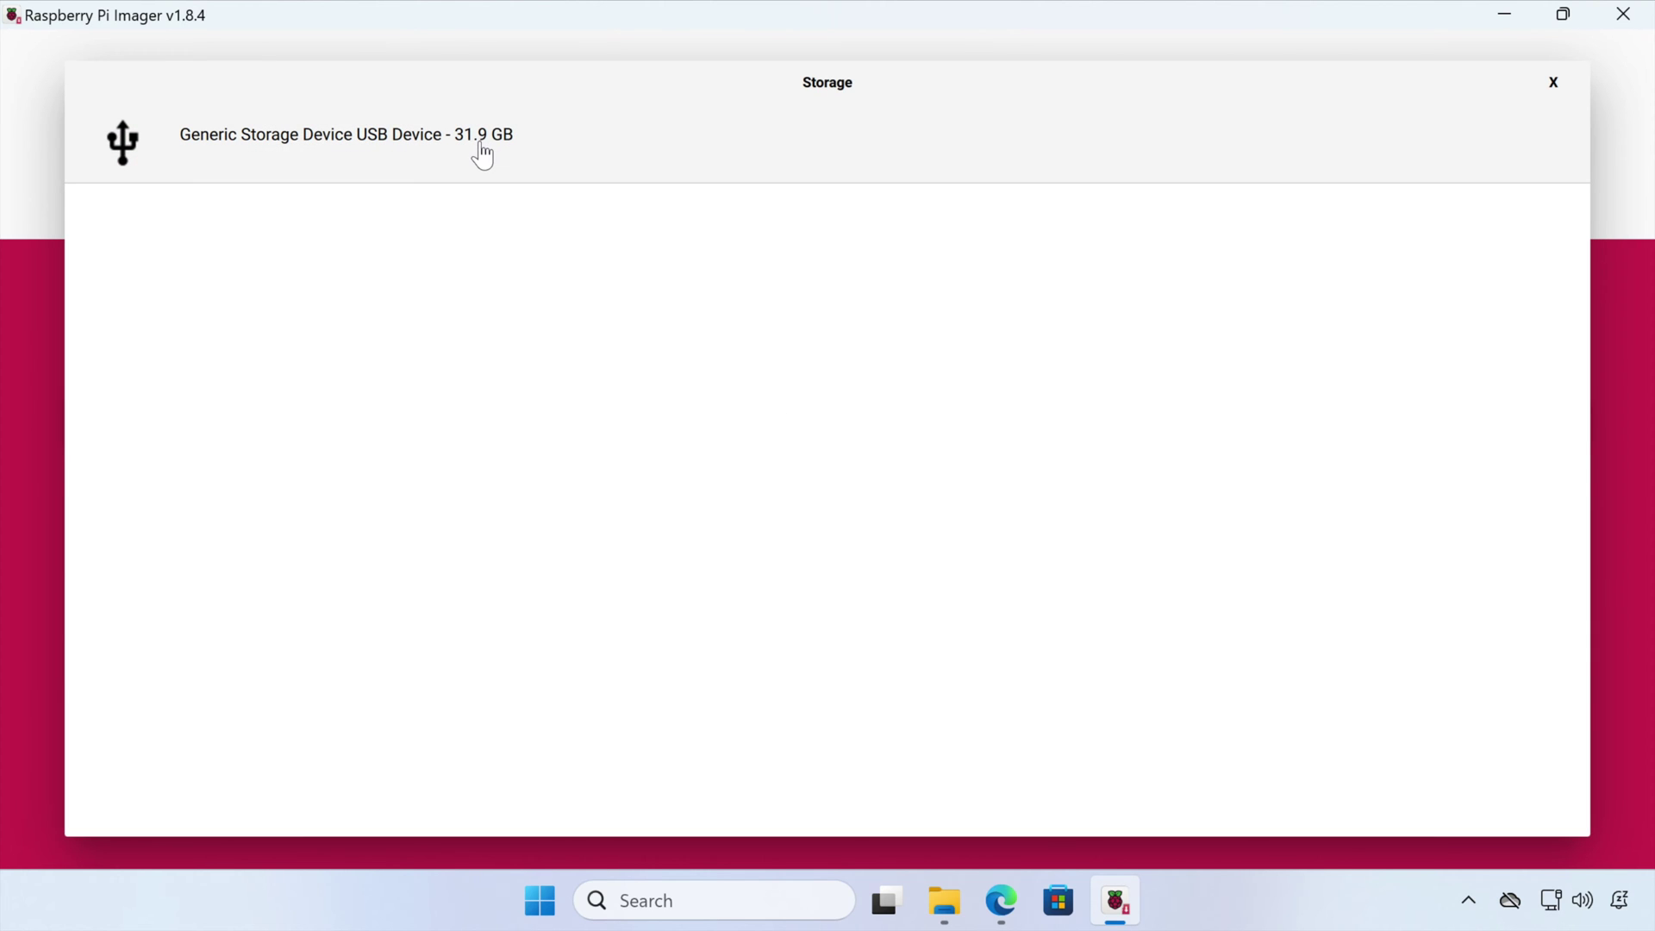
left_click(480, 153)
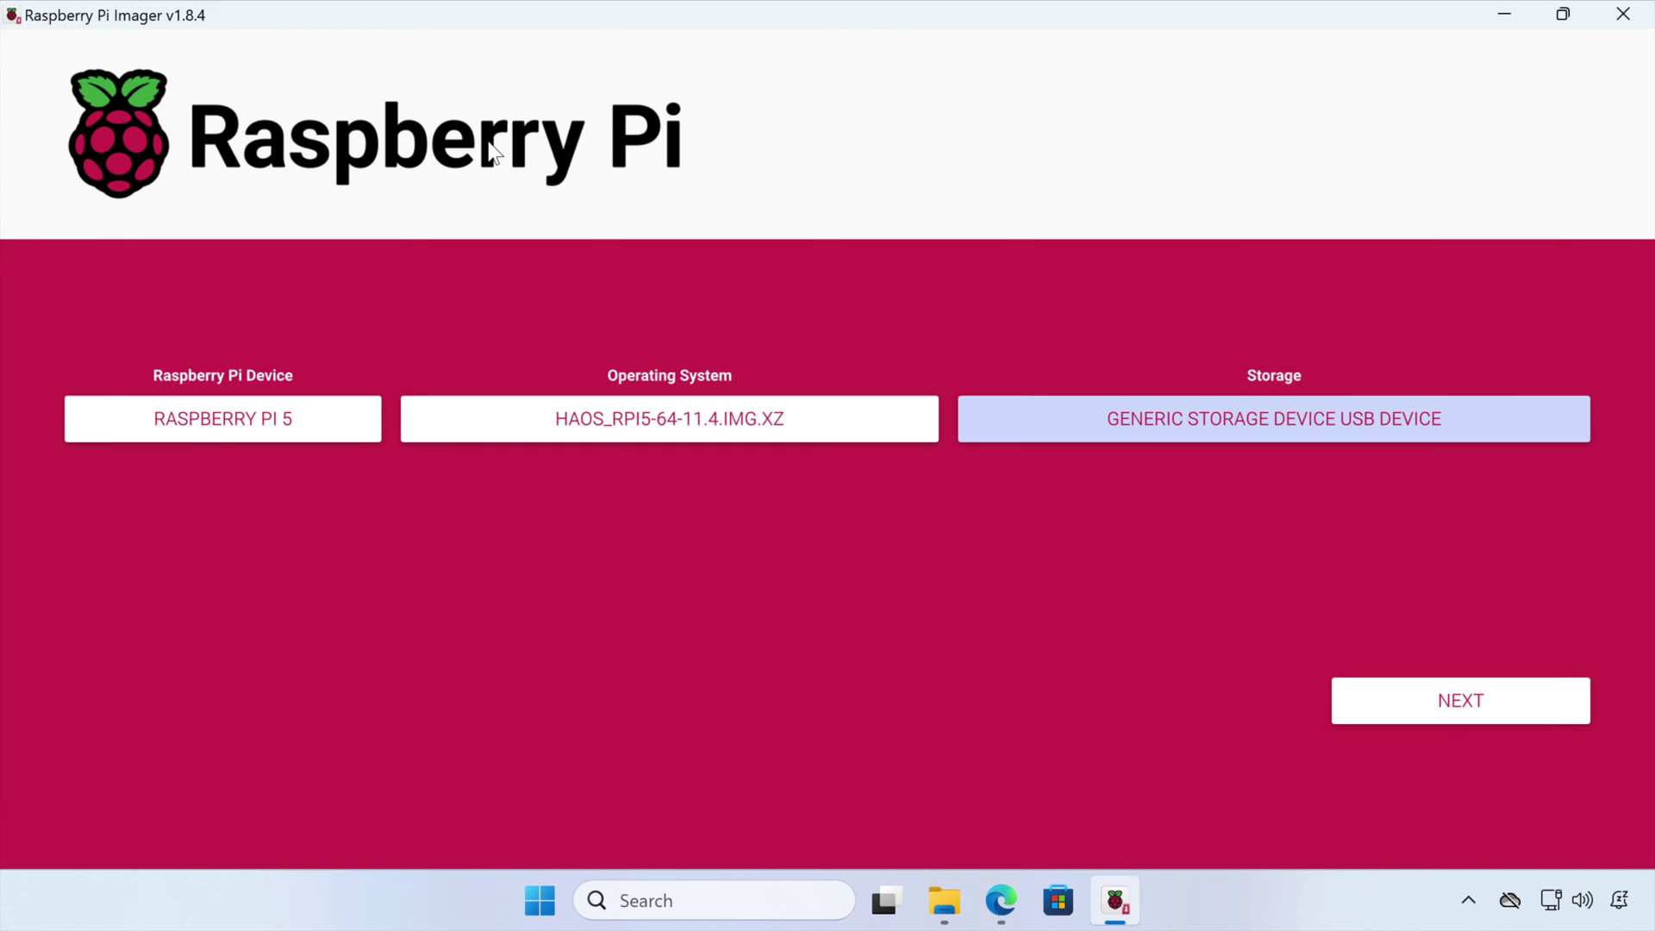
left_click(1433, 699)
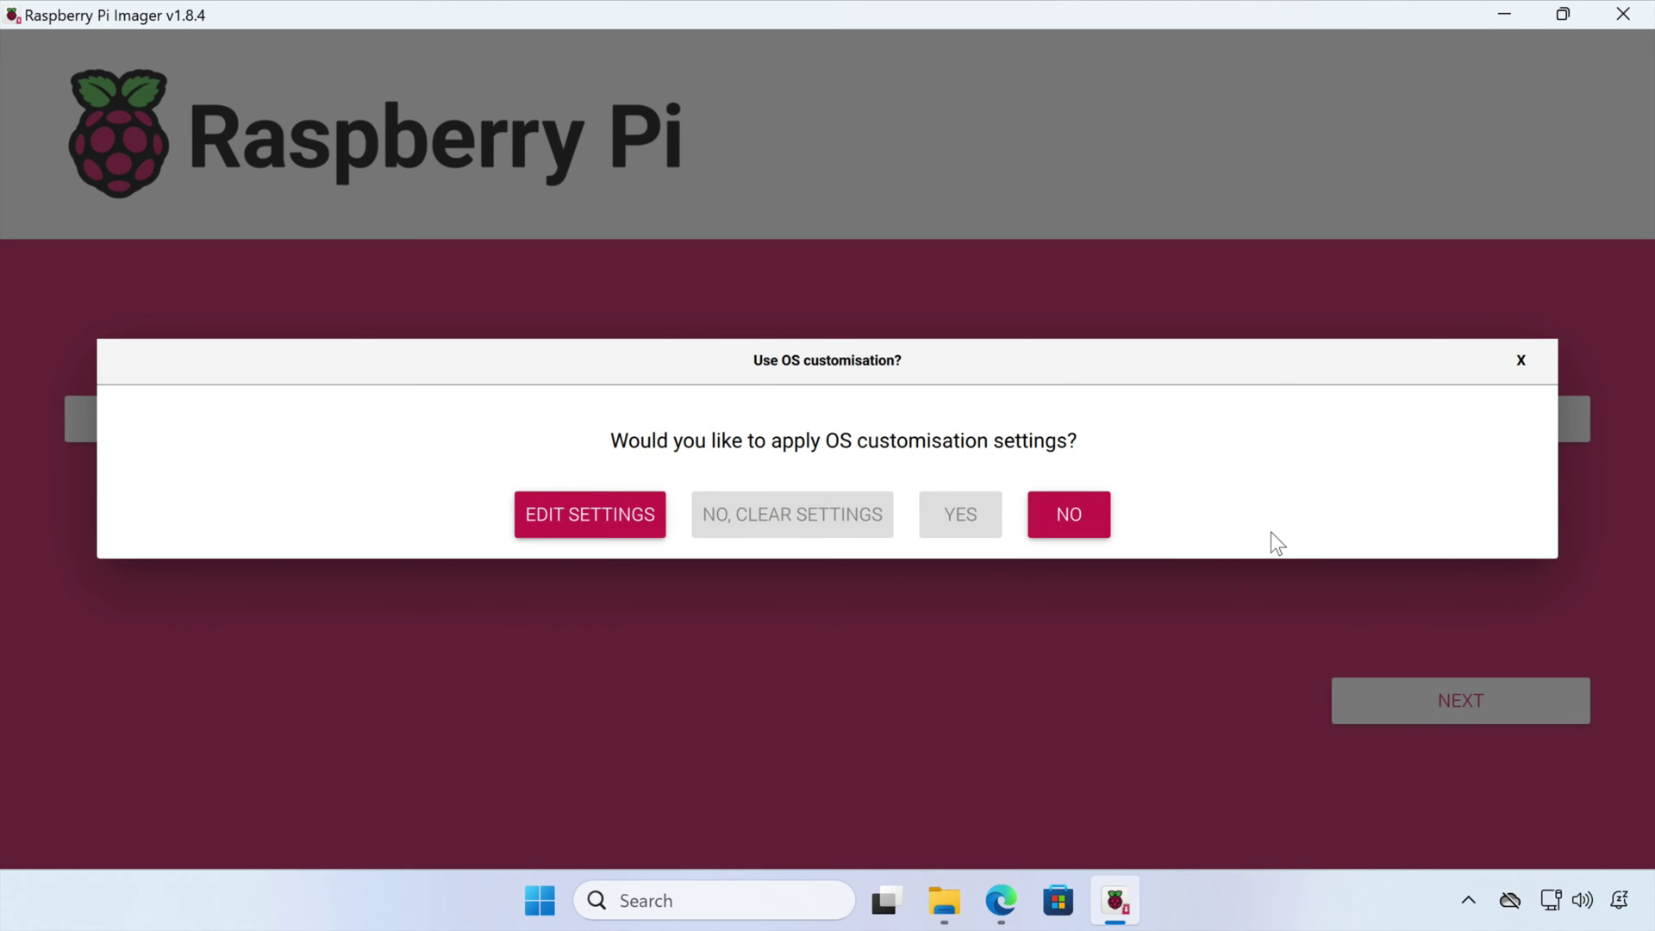
- Write the image without OS customisation, erasing the device, and acknowledge the success message
left_click(1094, 512)
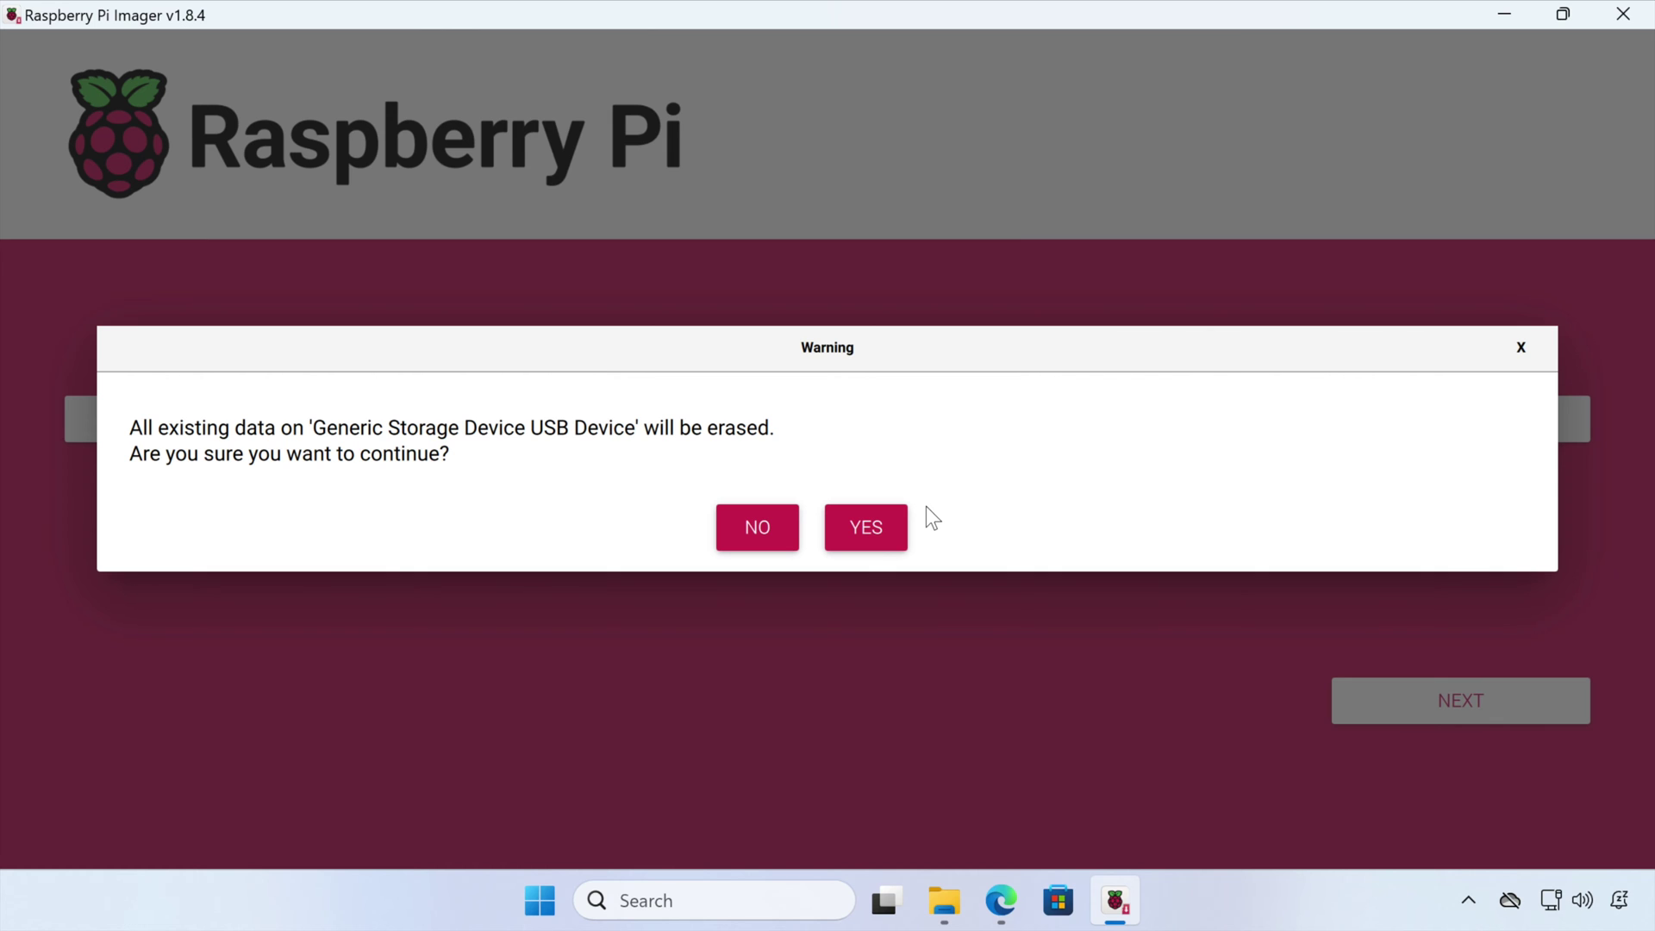
left_click(893, 528)
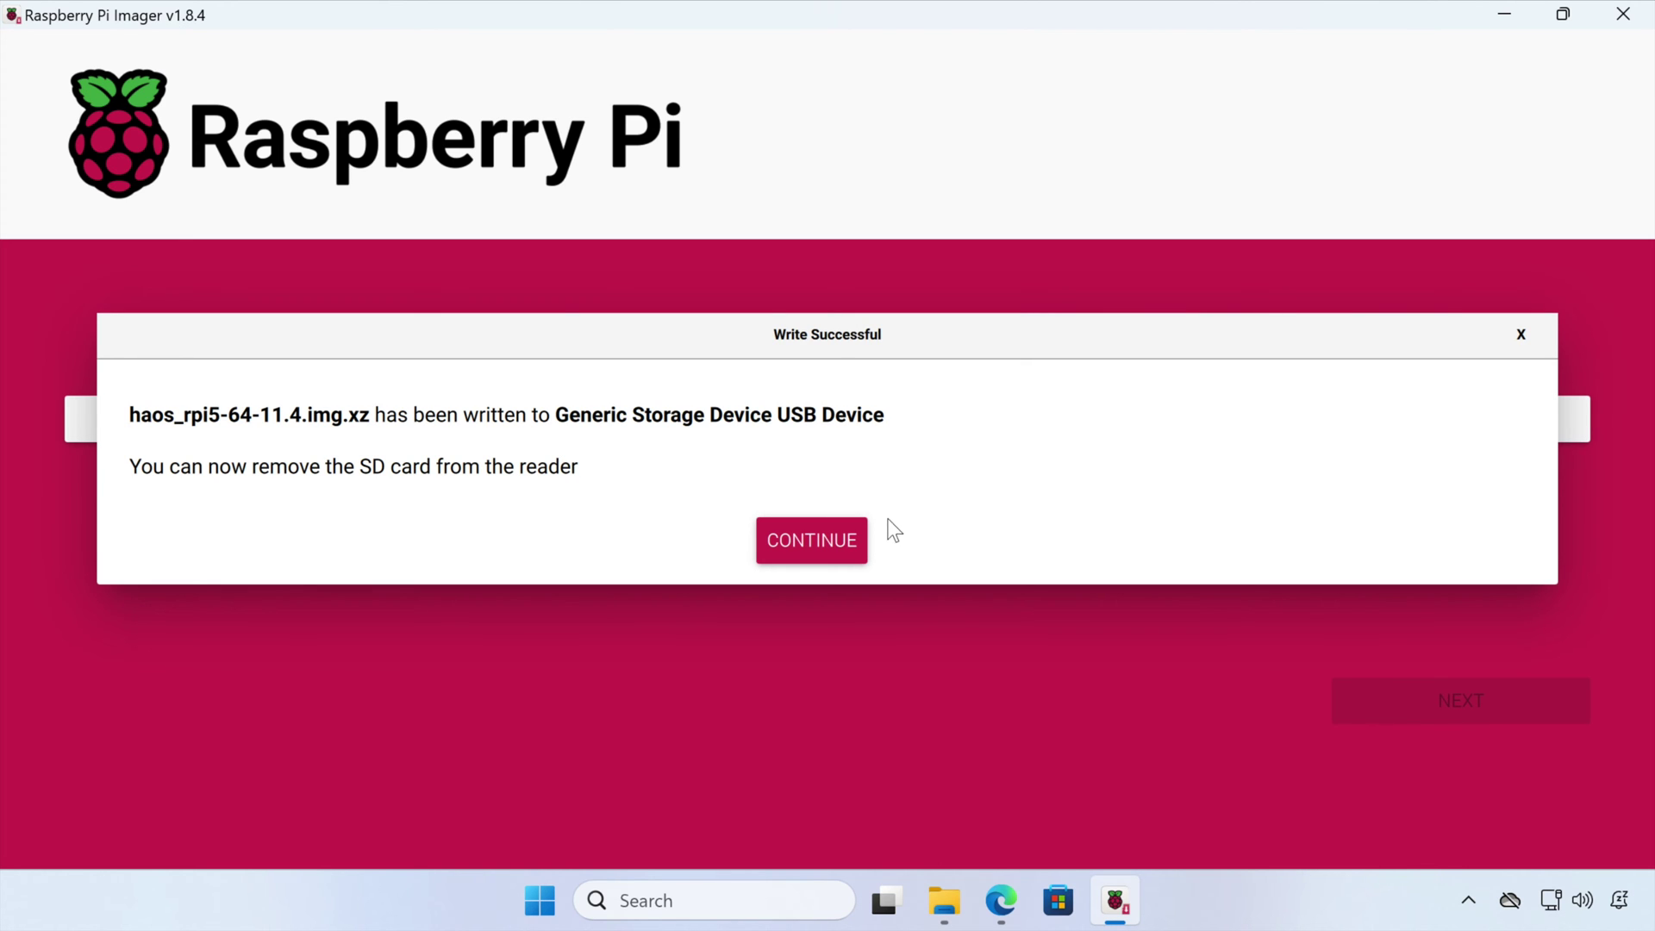
left_click(856, 531)
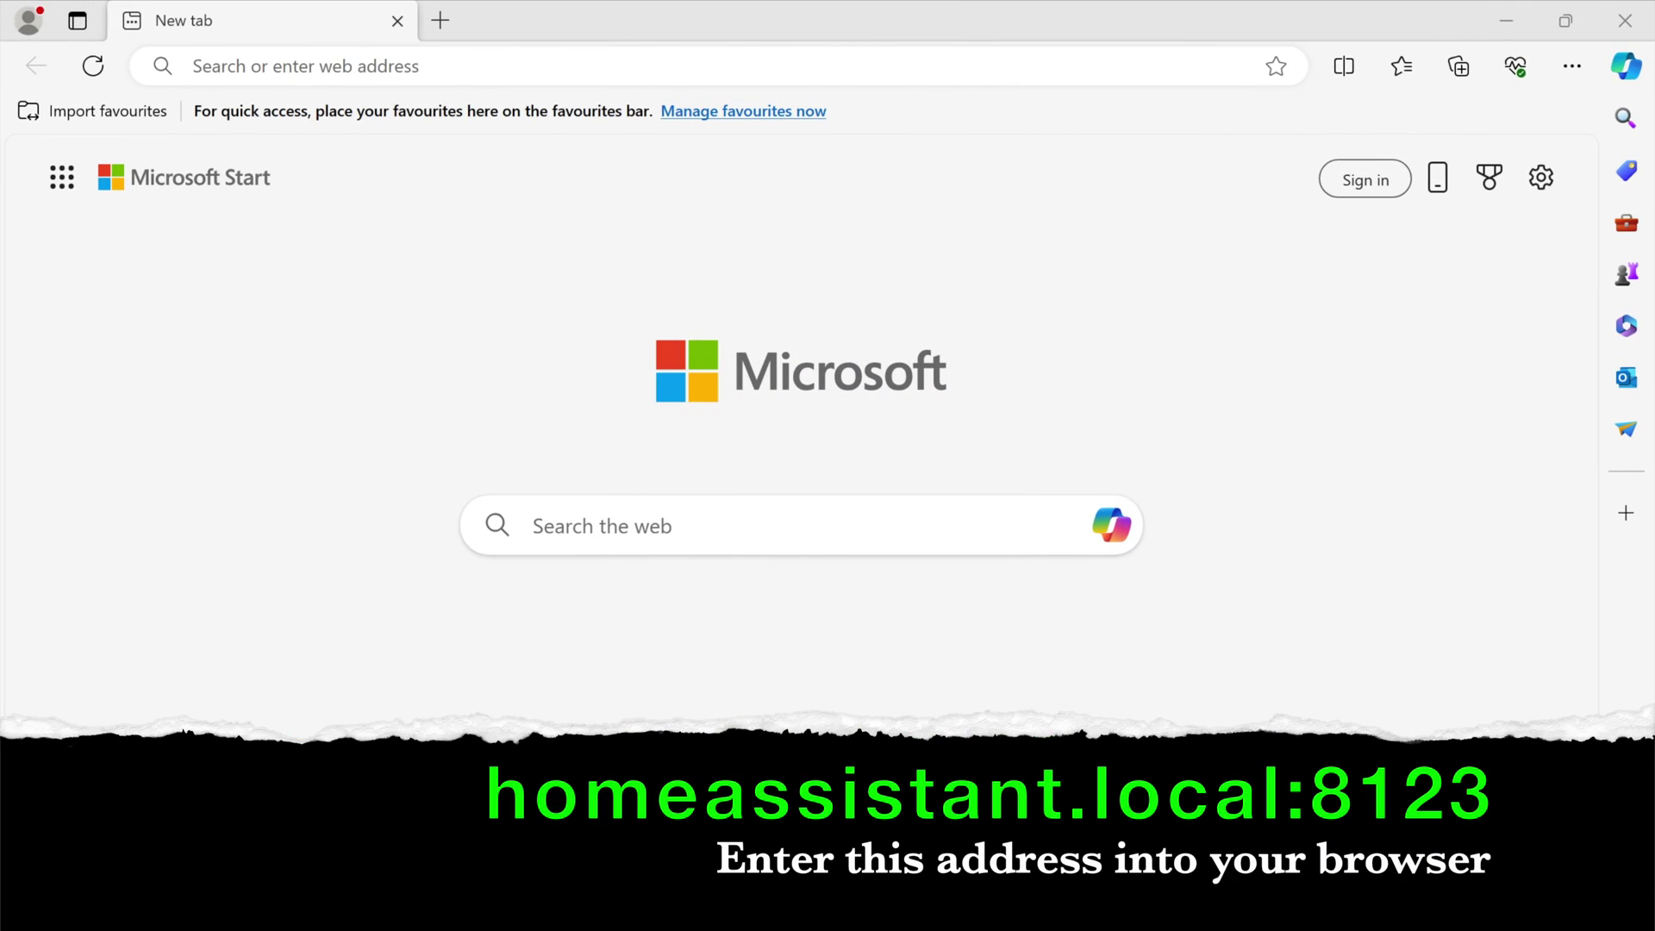
- Focus the address bar of the new Microsoft Edge tab
left_click(744, 18)
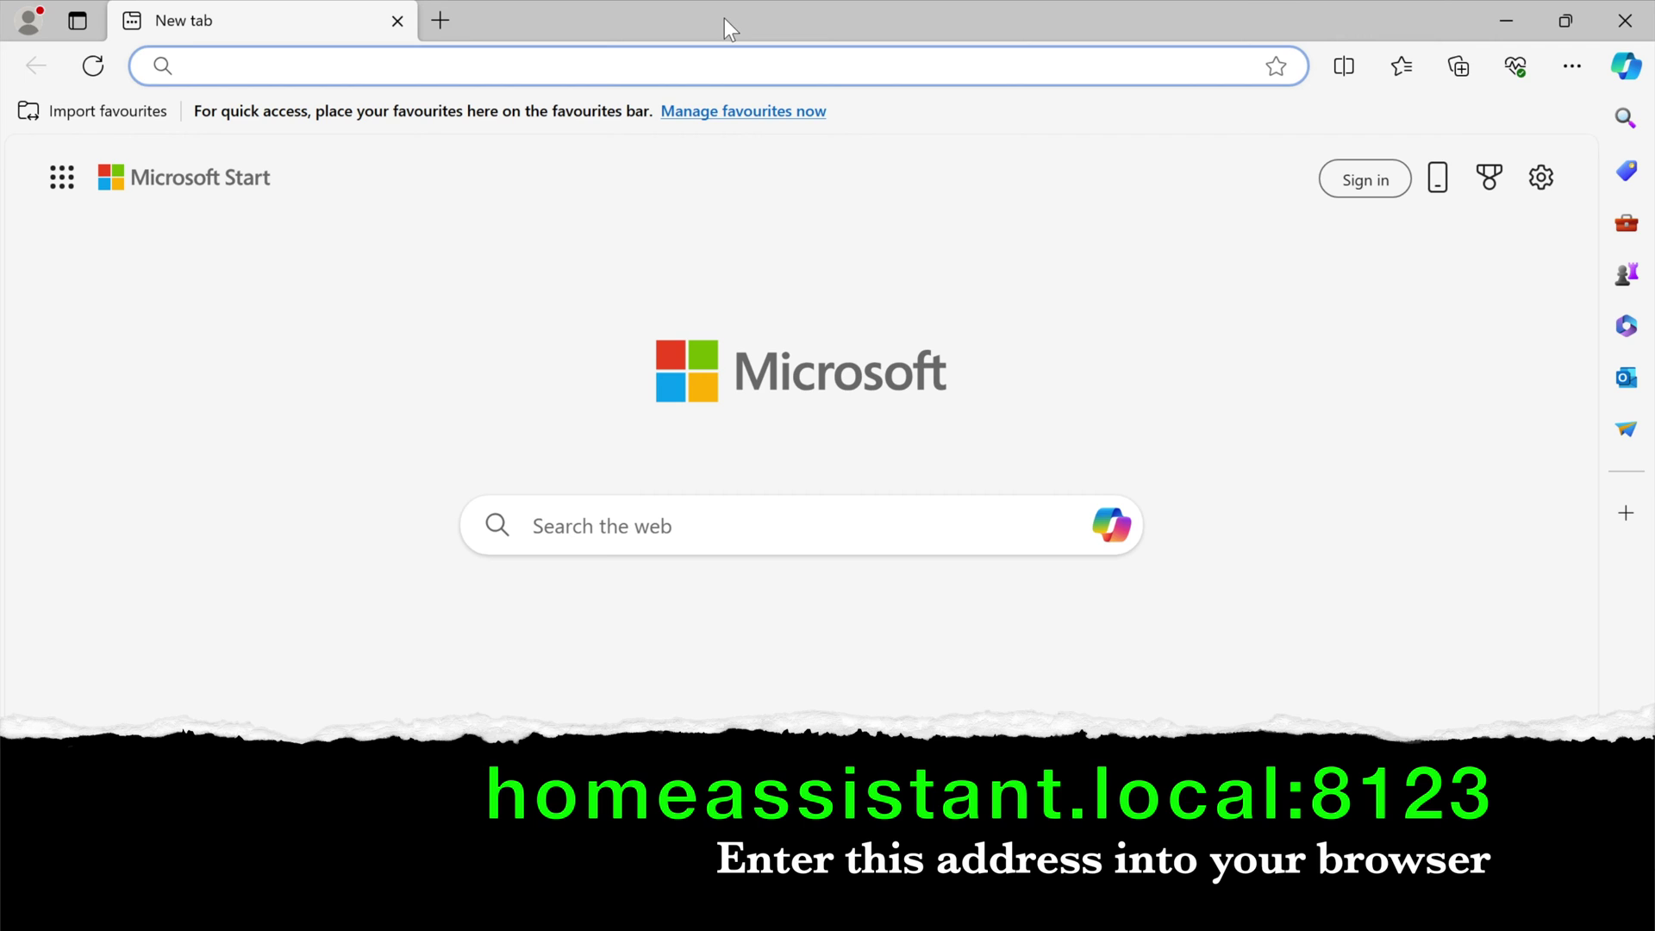
type("homeassistant.")
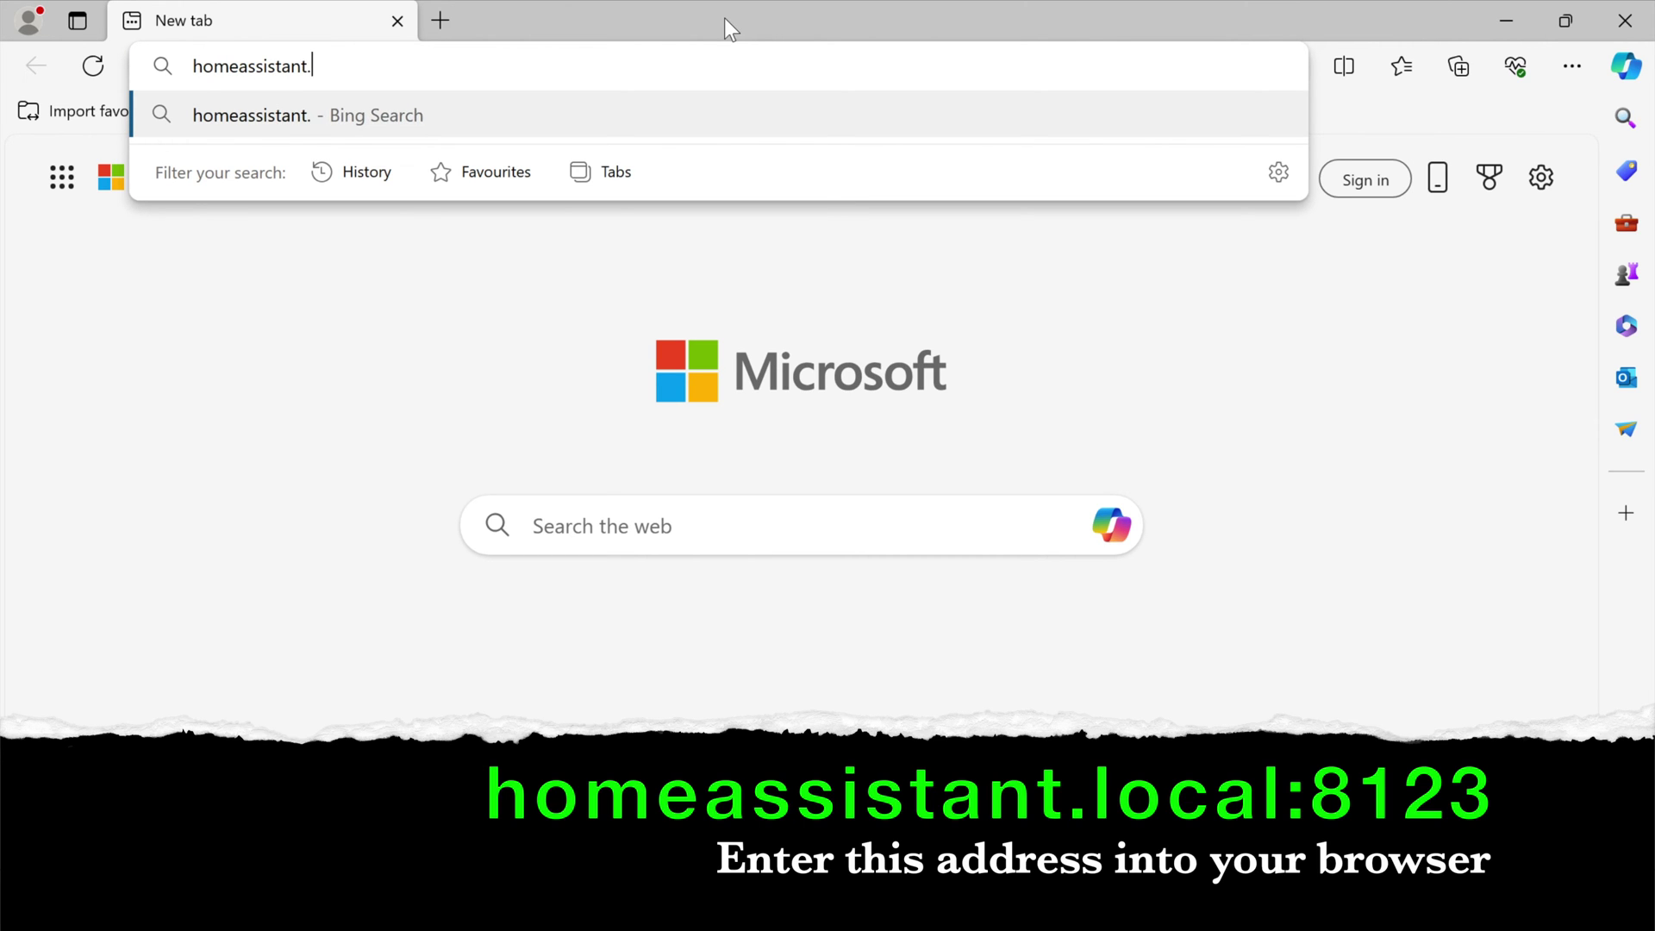
type("local:")
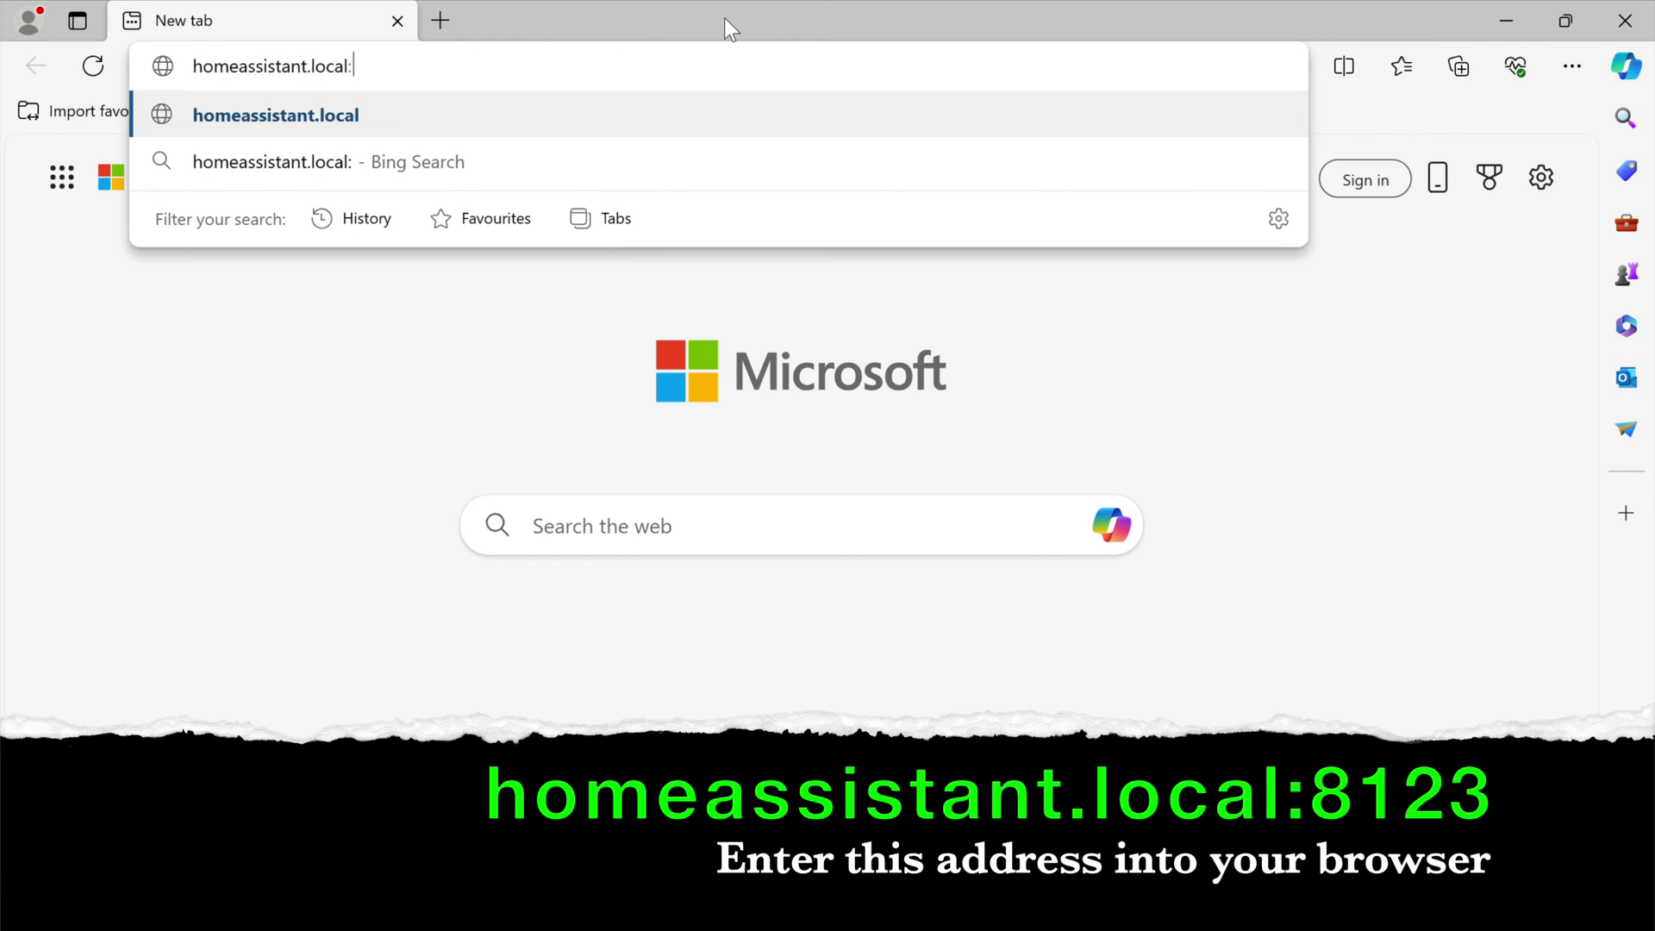
type("23")
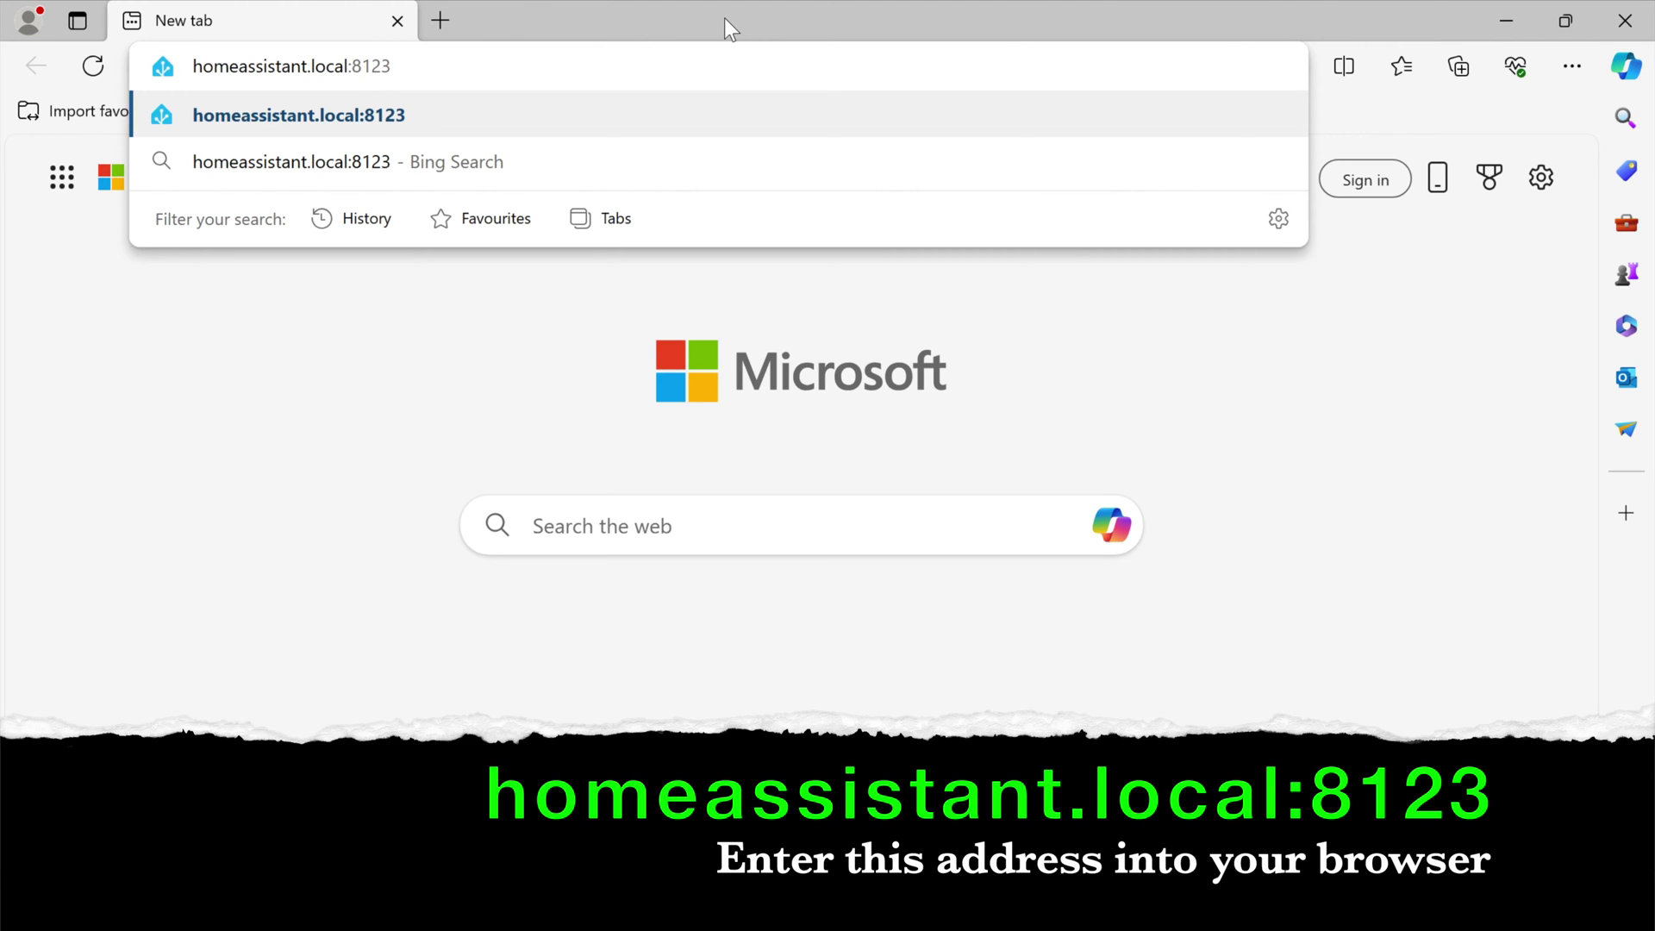
- Load homeassistant.local:8123 and begin creating a new smart home
key("Return")
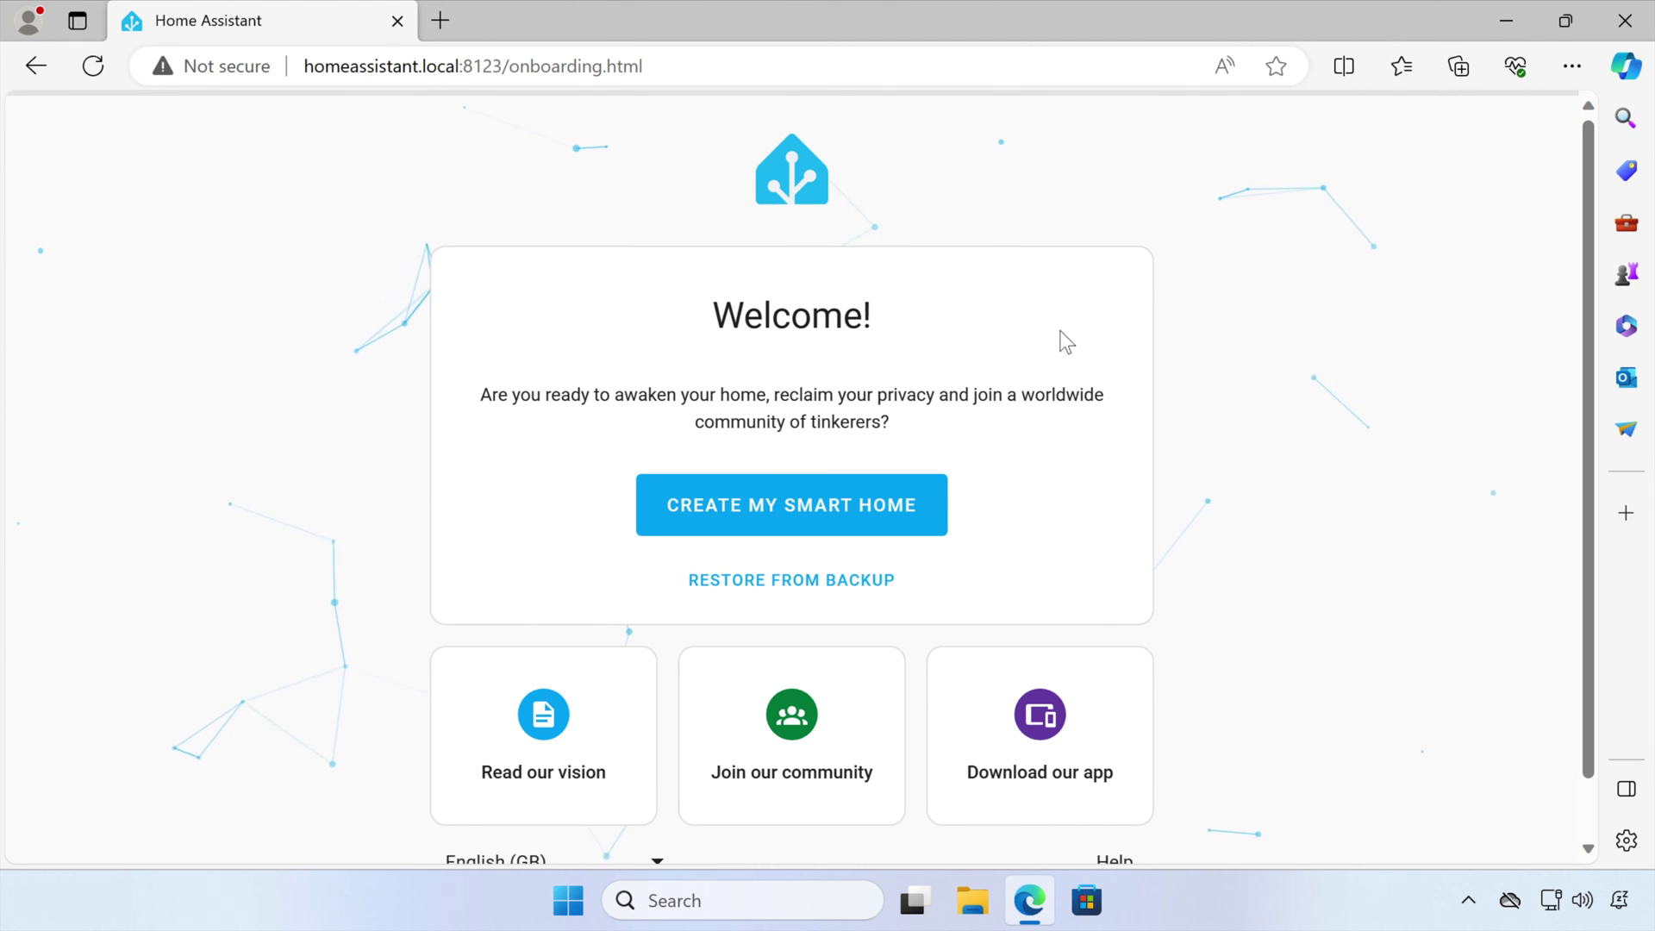
left_click(932, 506)
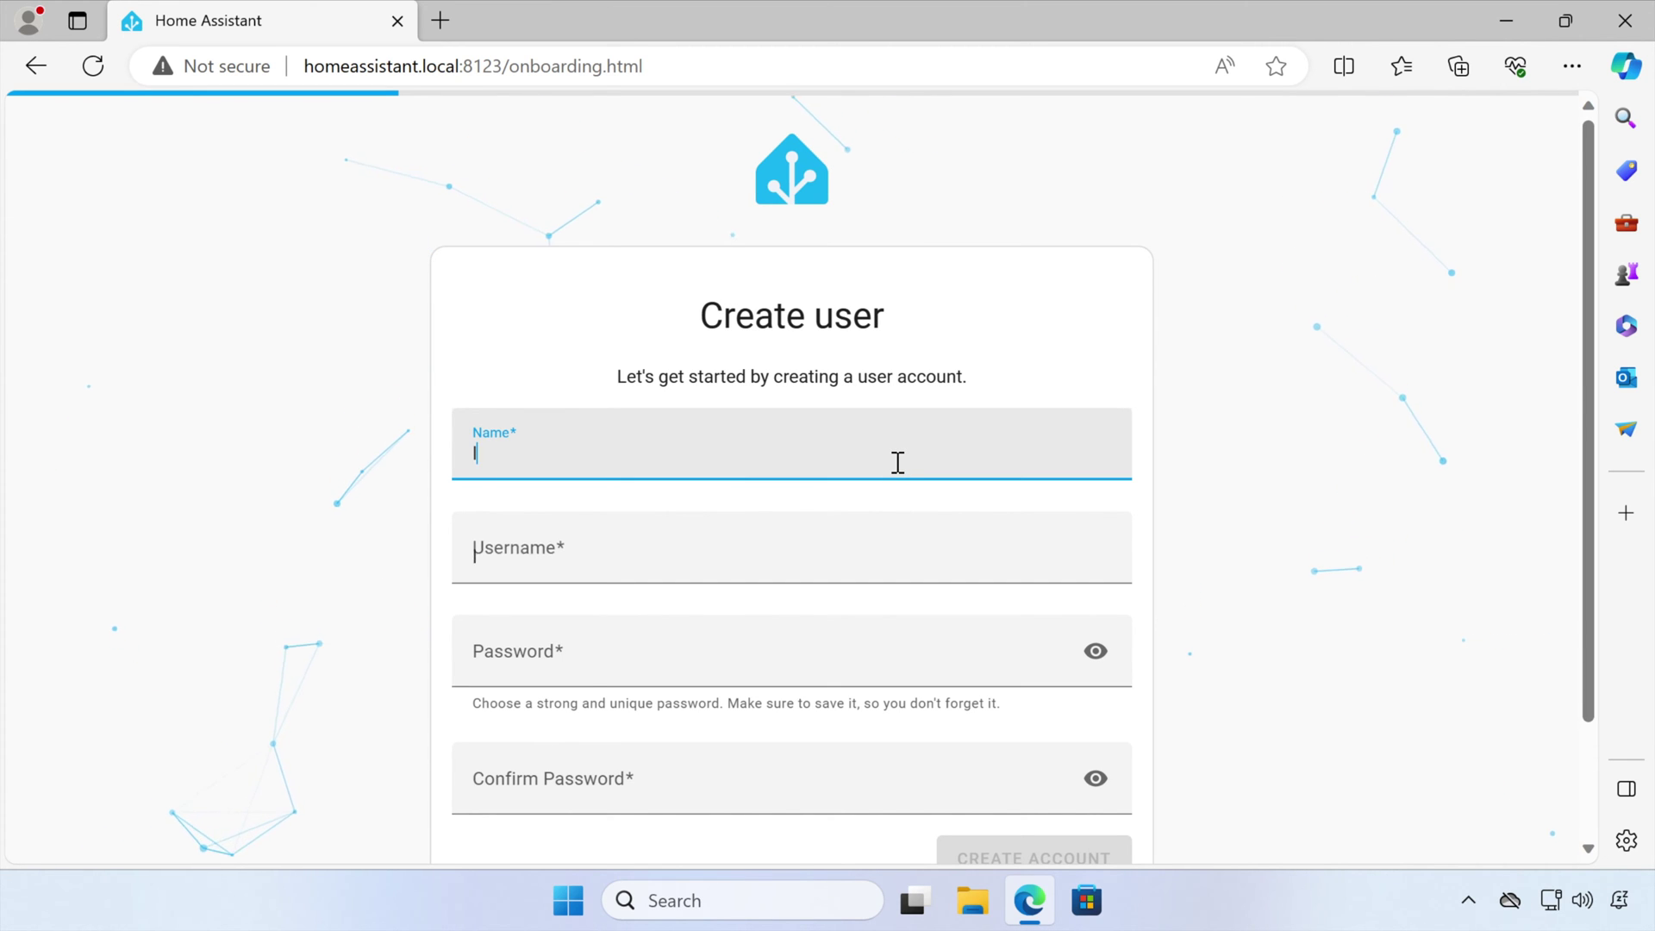
type("ladytech")
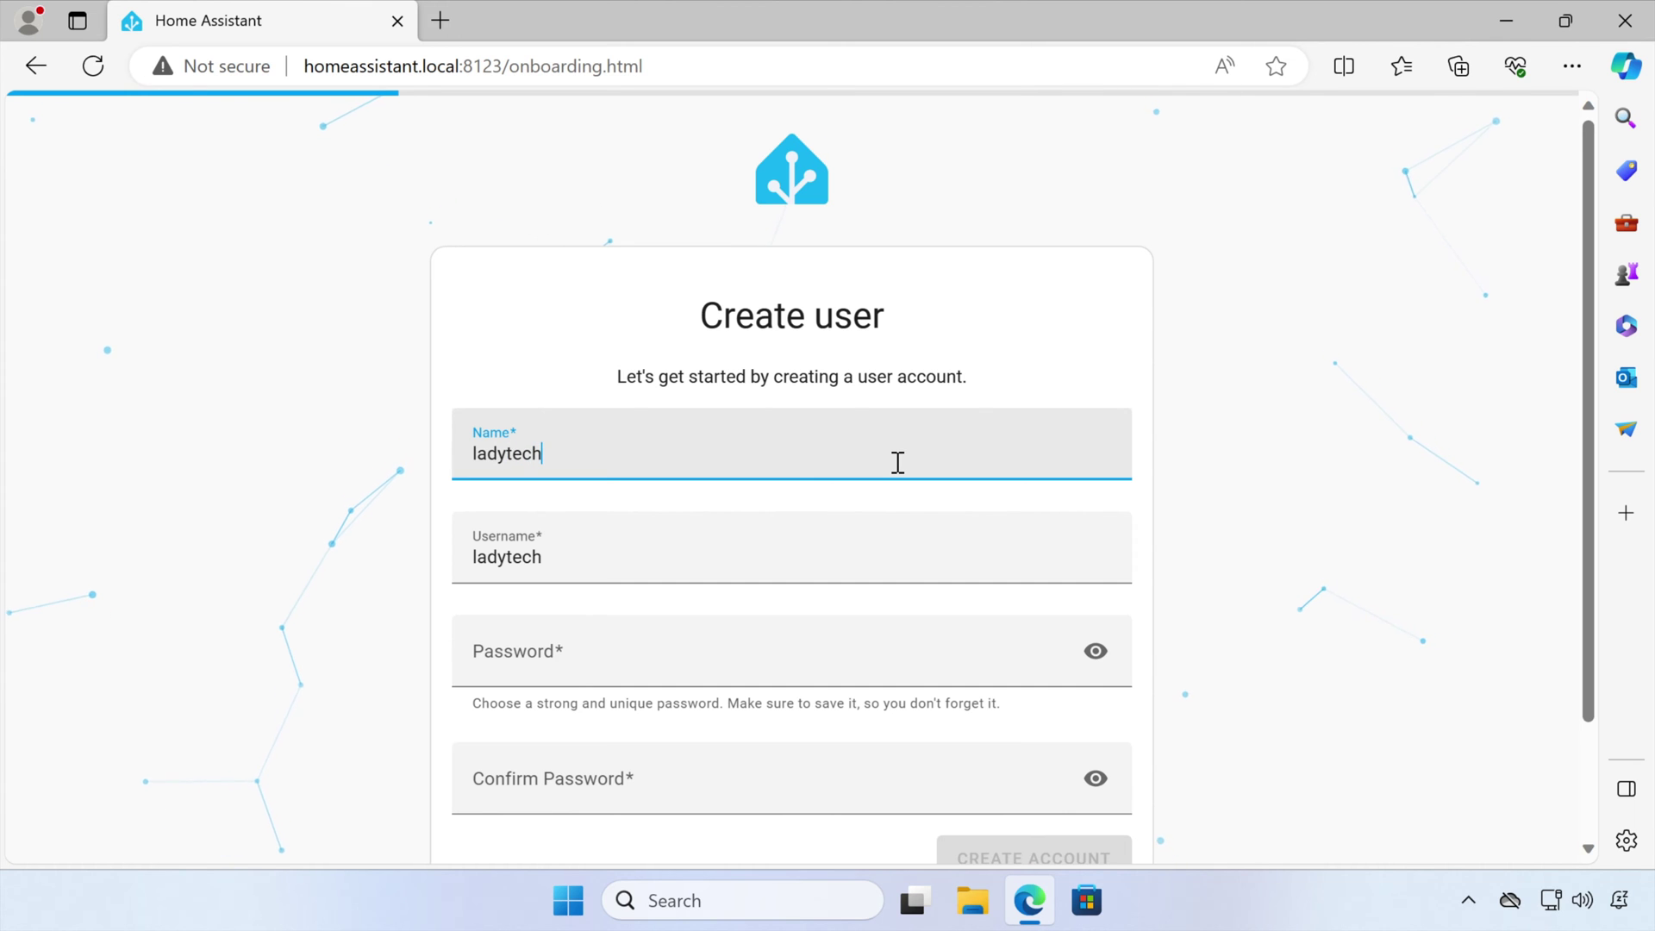
type("talks")
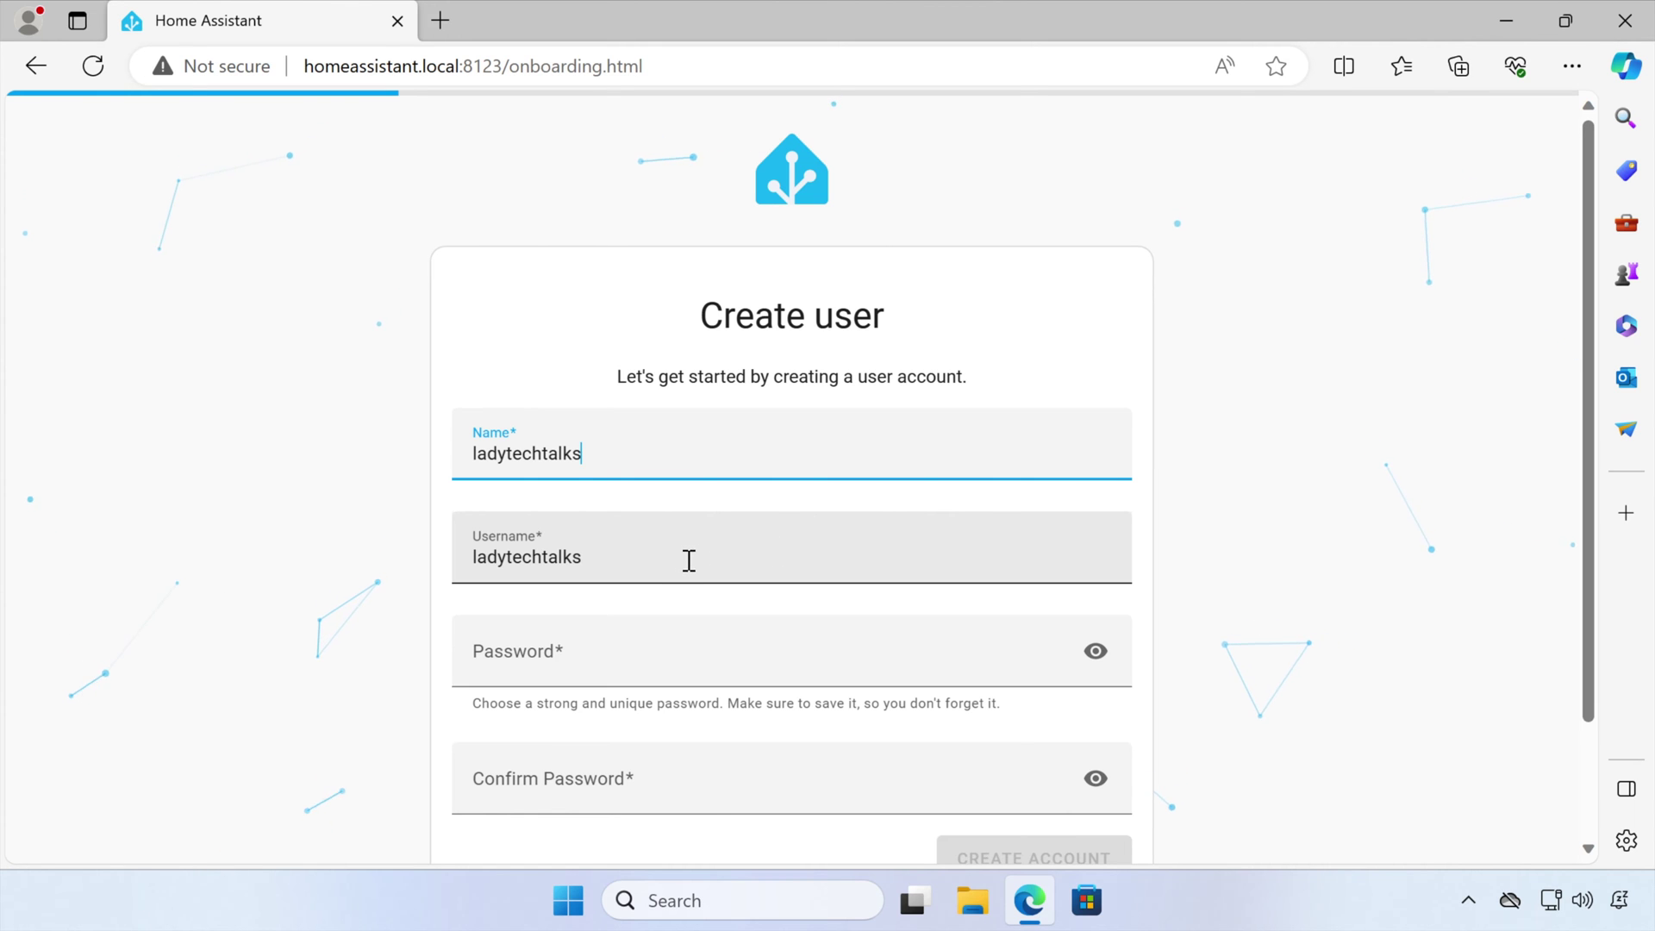
- Enter and confirm the account password, then create the user account
left_click(628, 659)
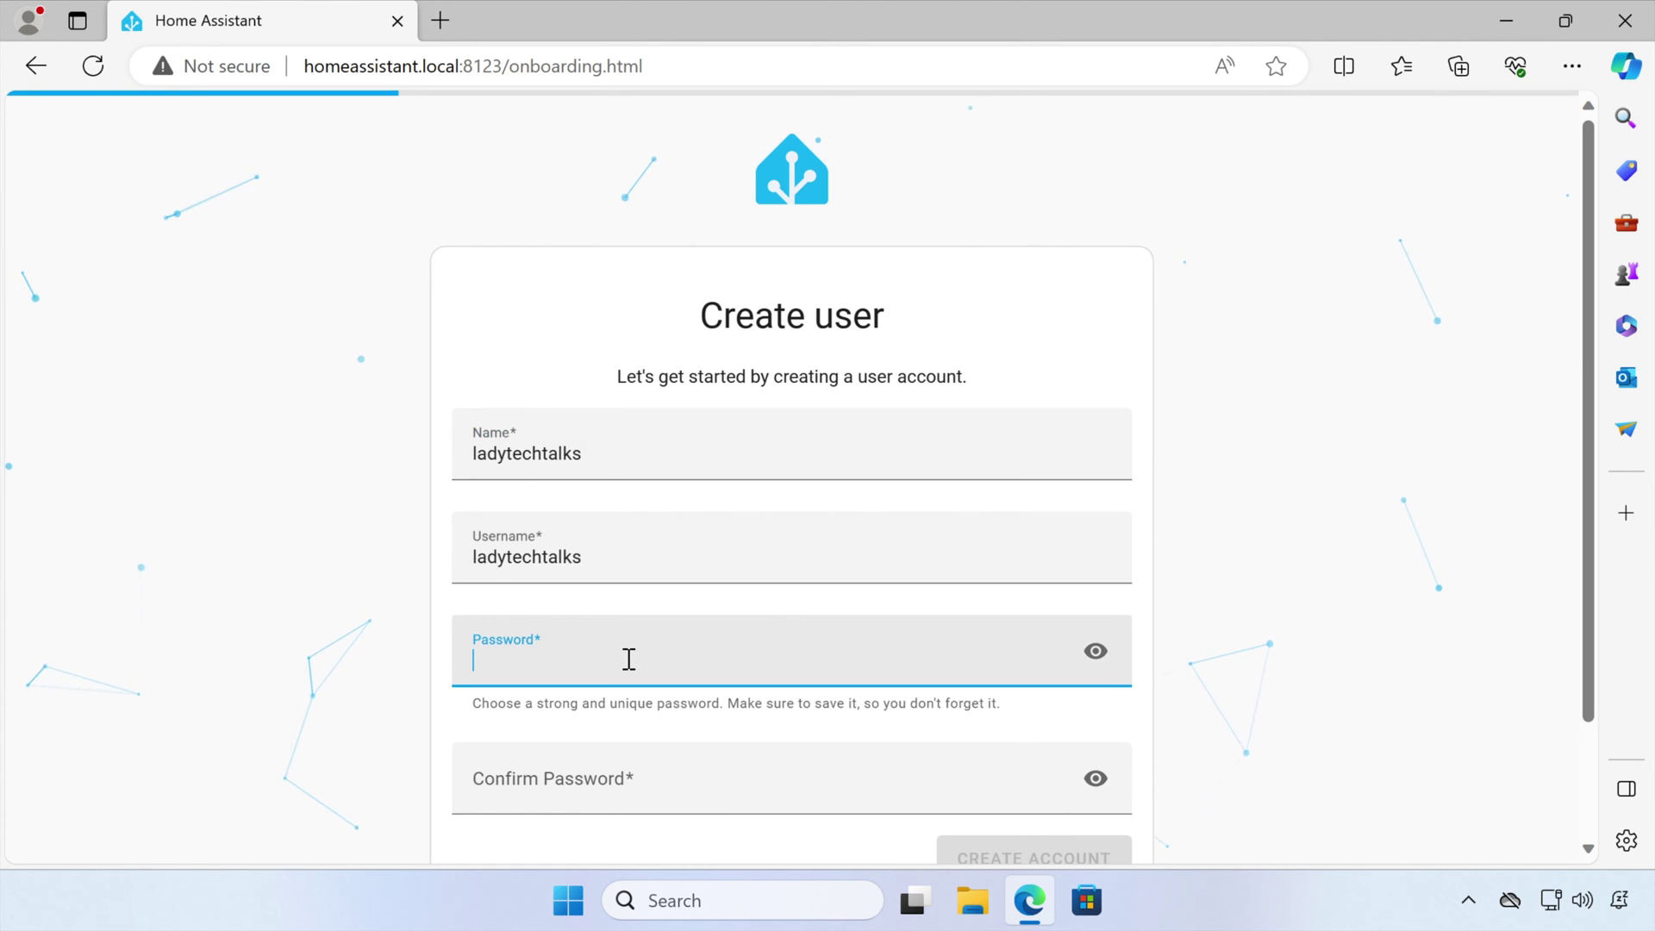
key("Tab")
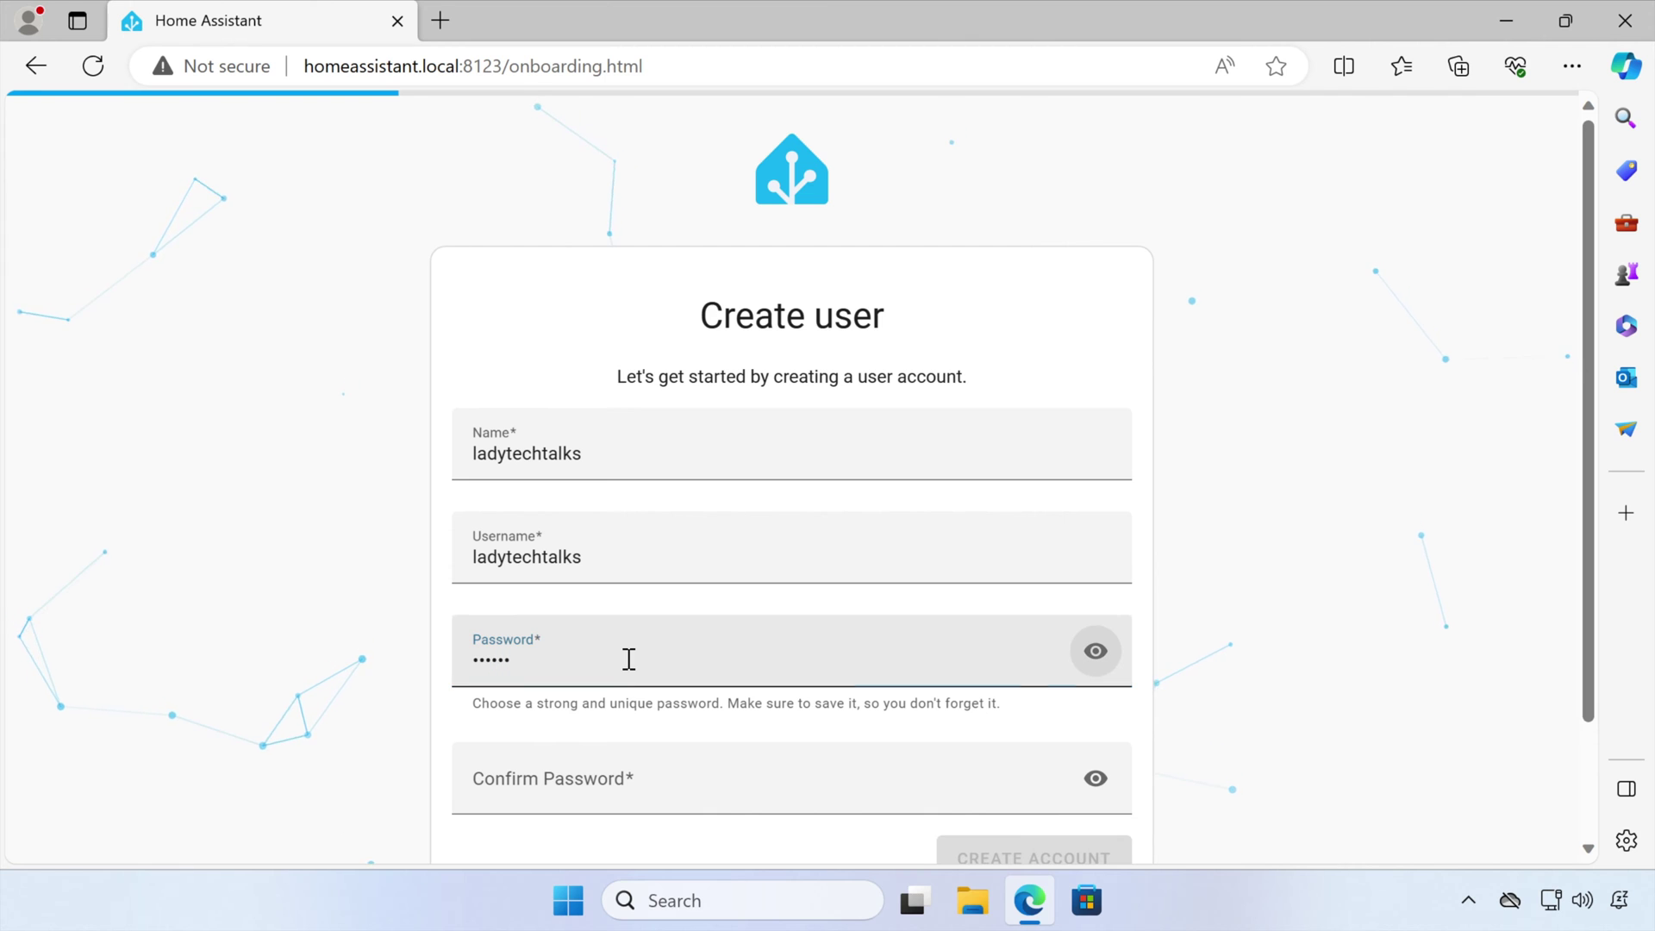
left_click(605, 776)
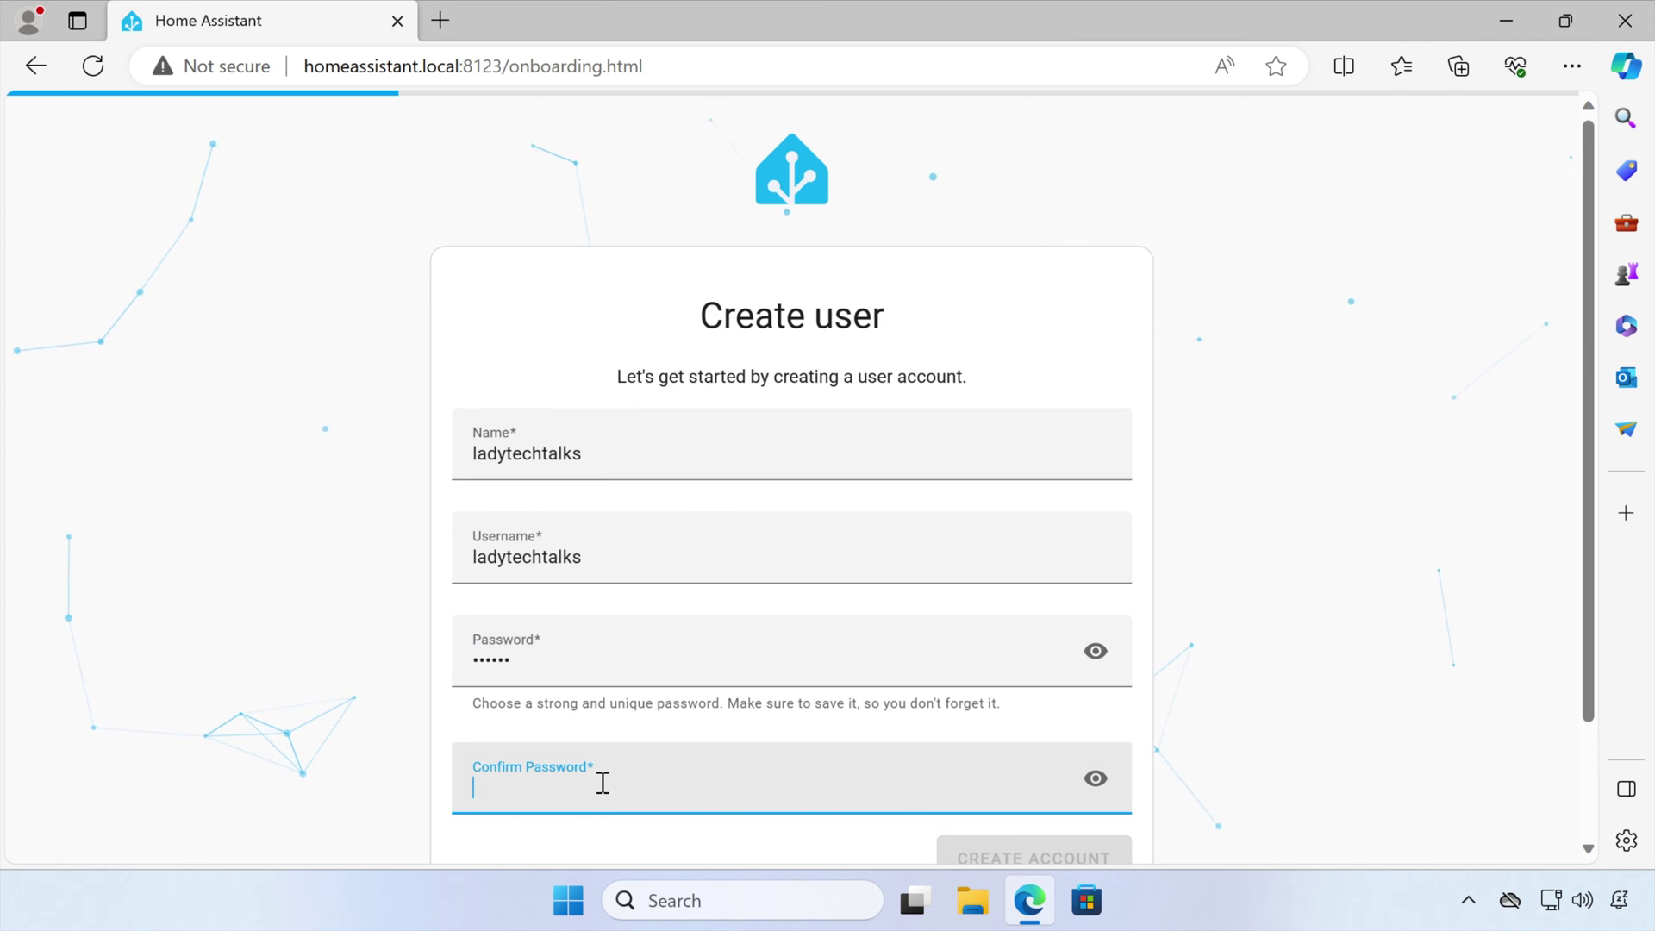
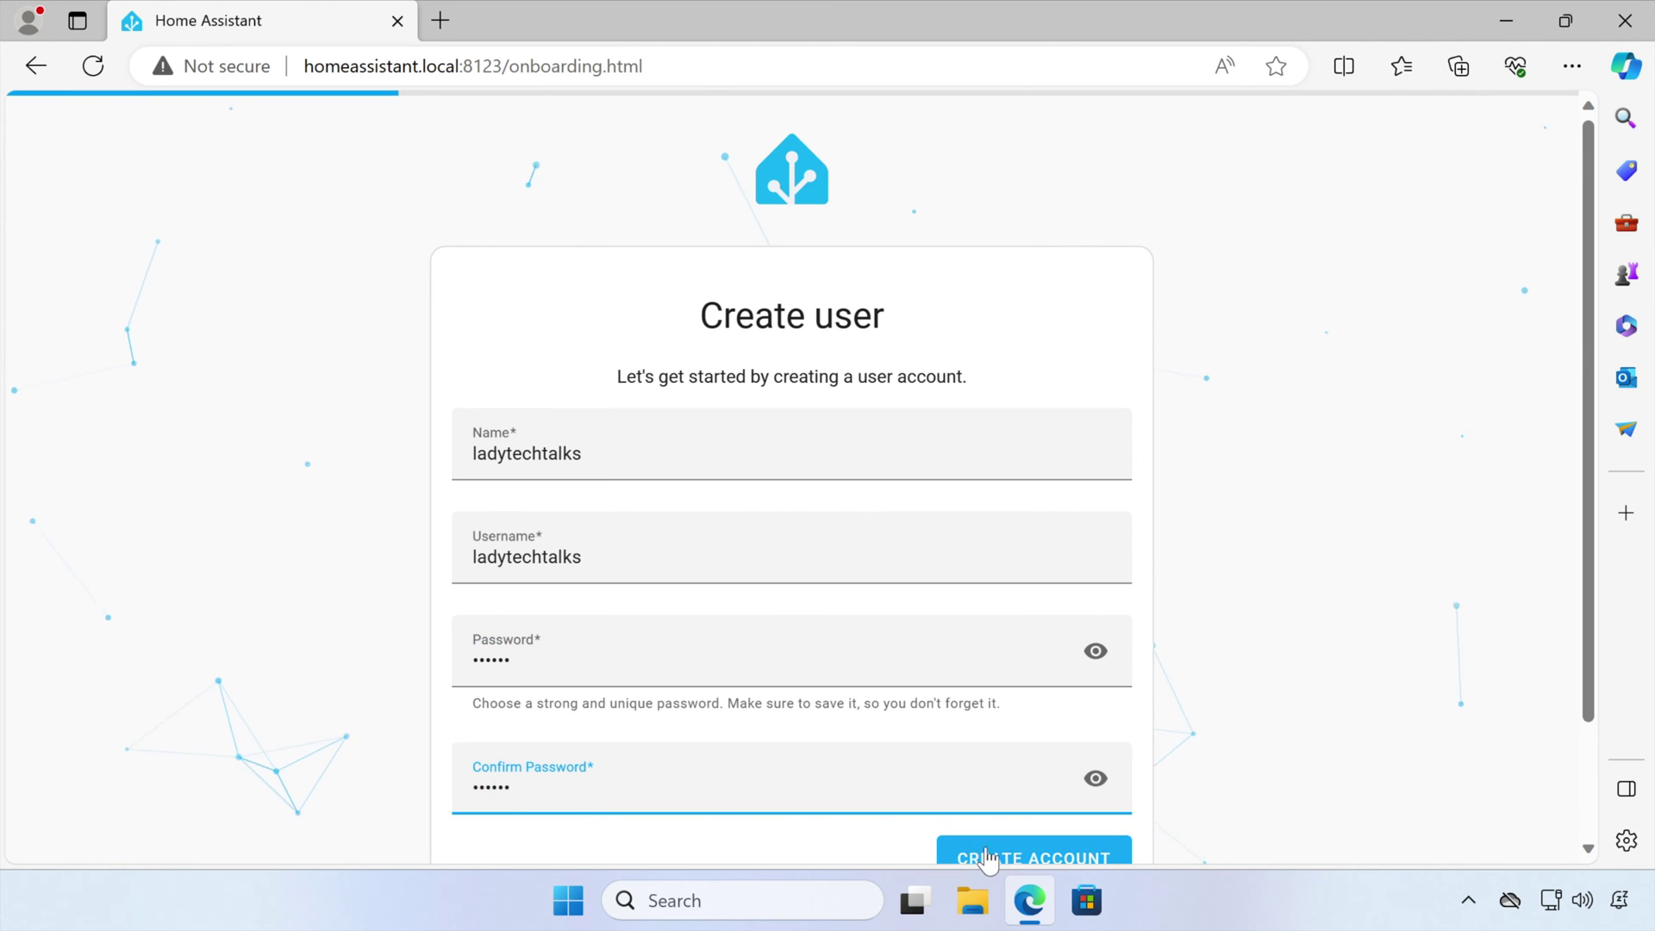
left_click(992, 858)
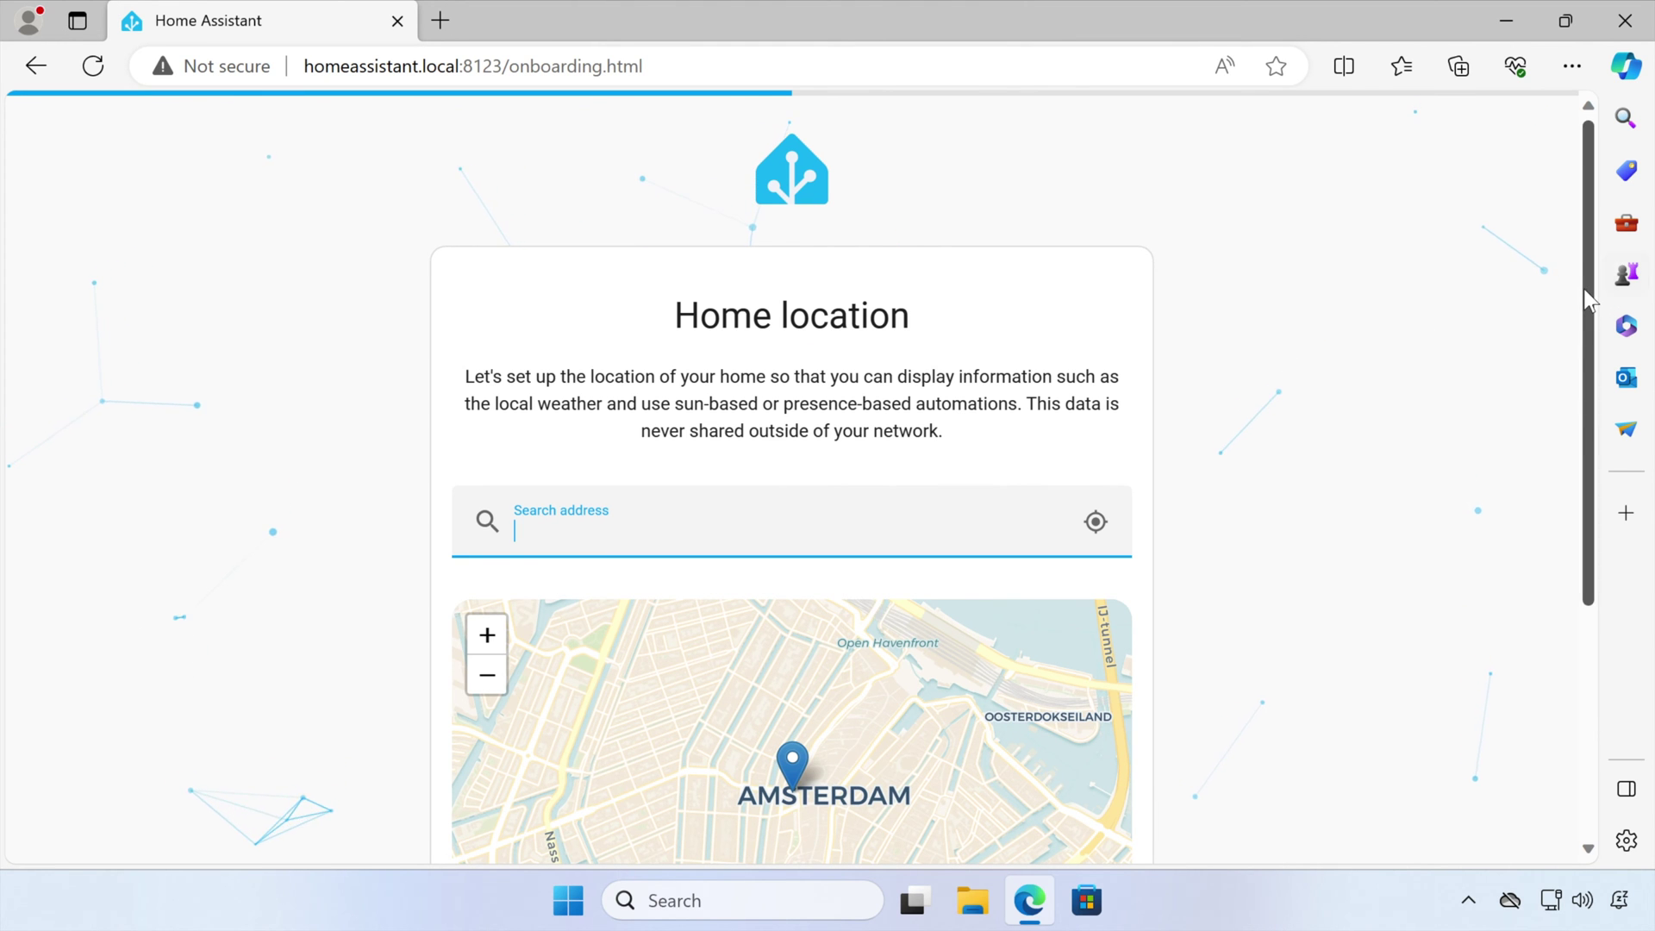
left_click_drag(1584, 289, 1570, 422)
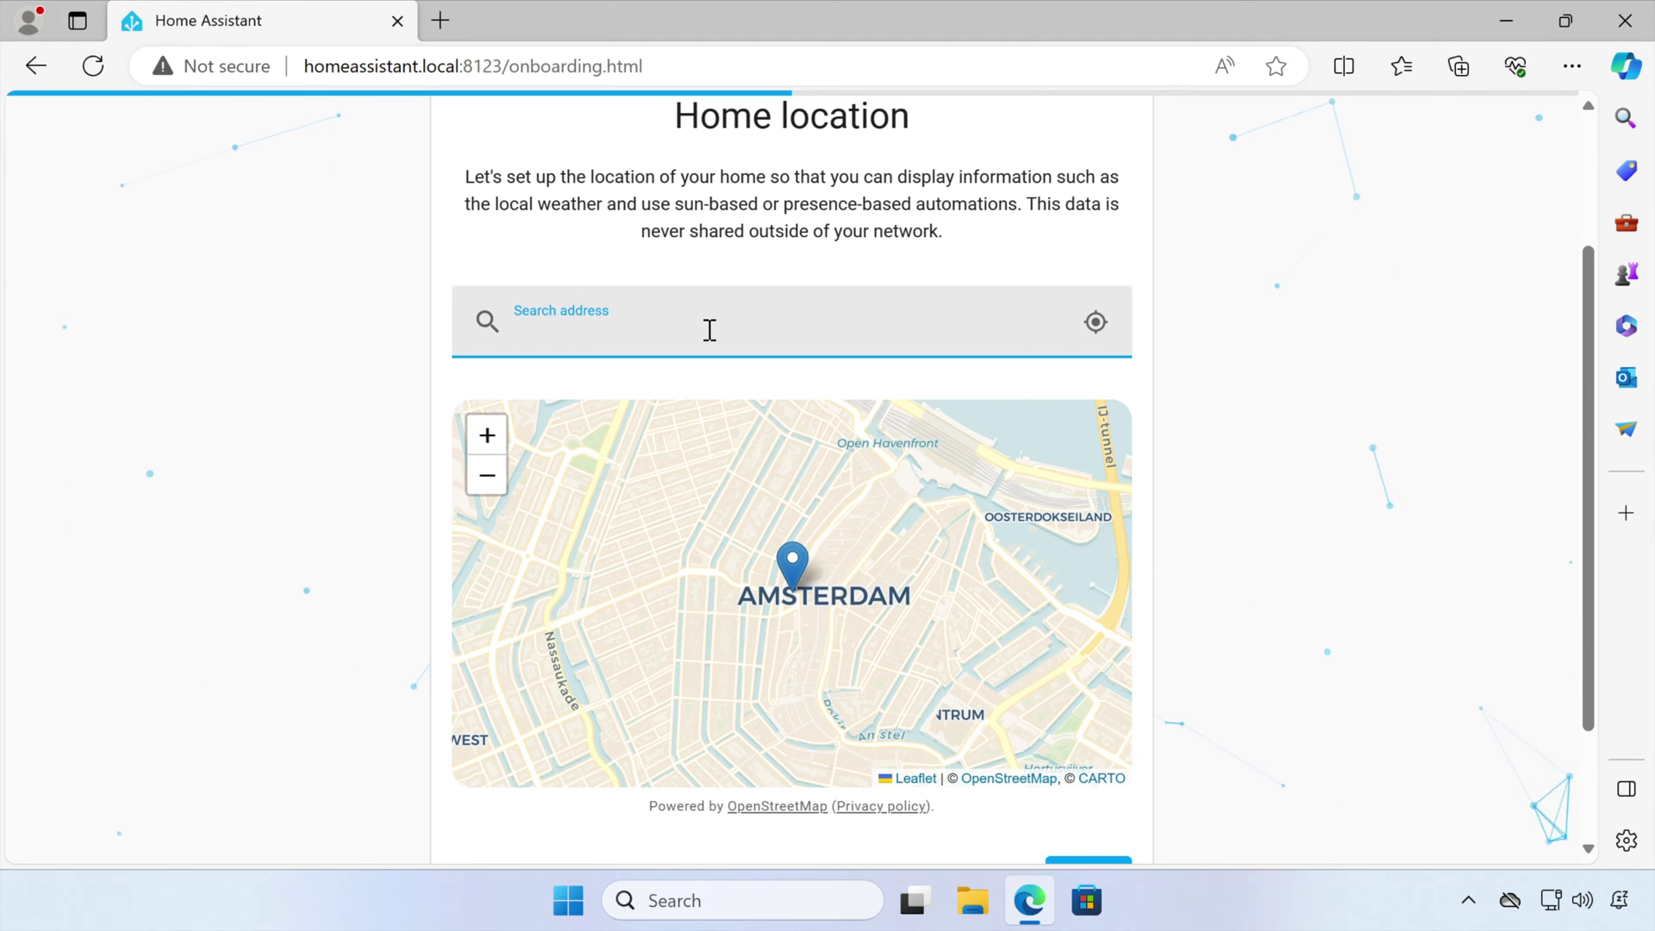
type("trafalgar square")
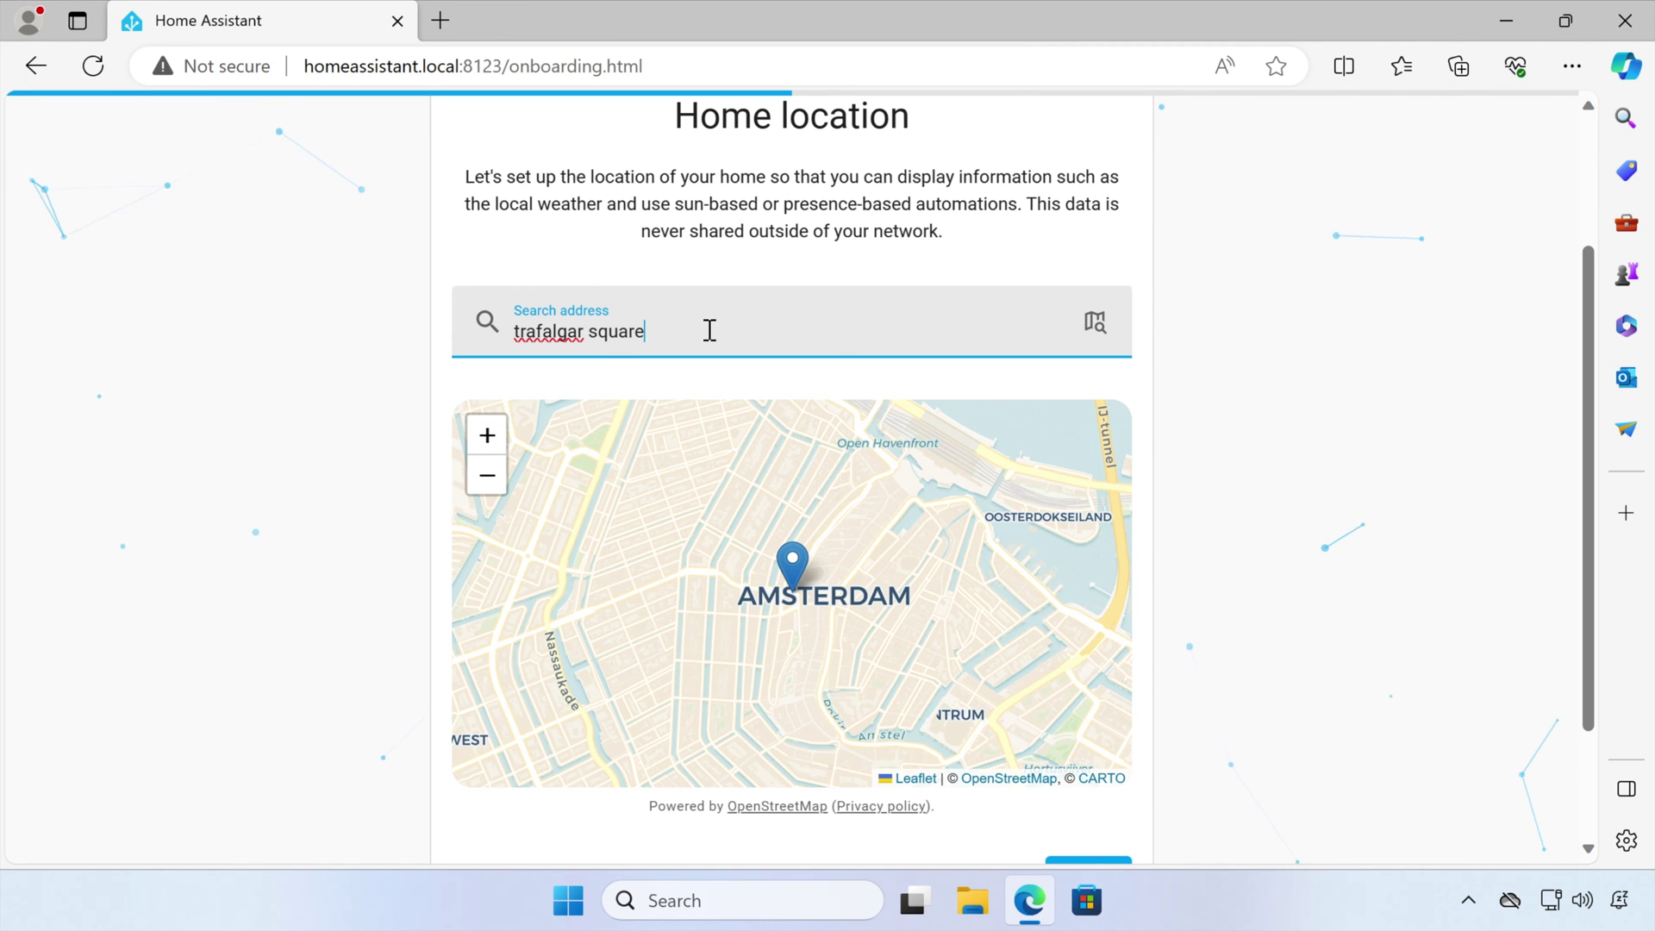
- Set the home location to the Trafalgar Square result in Westminster and continue
key("Return")
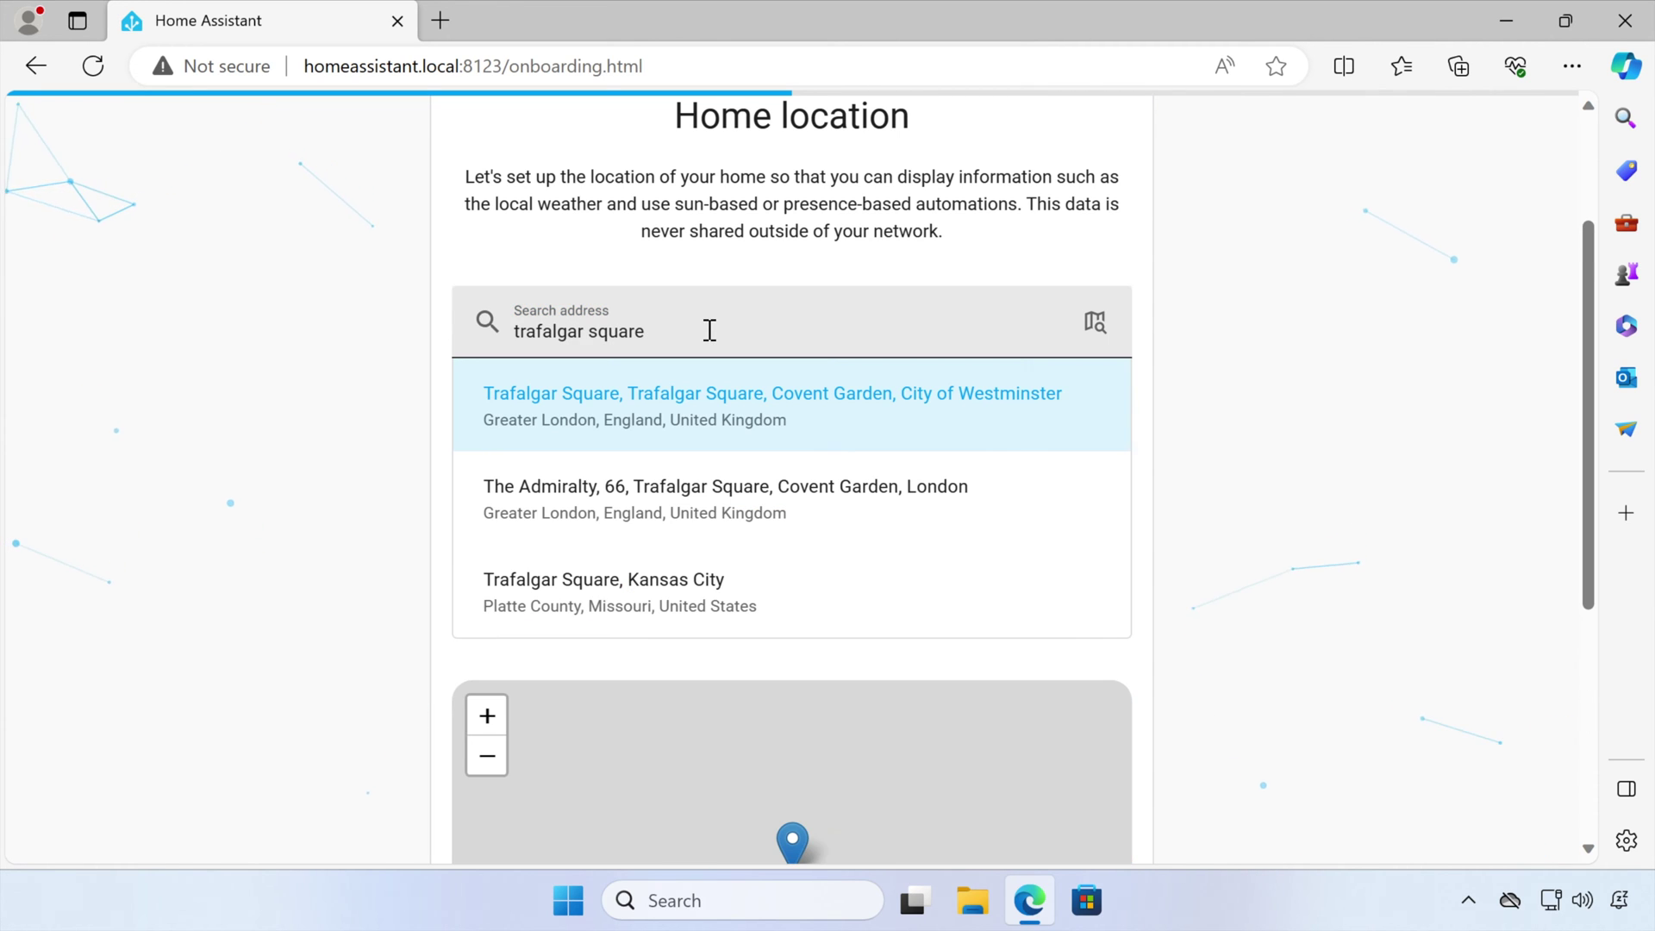
left_click(751, 410)
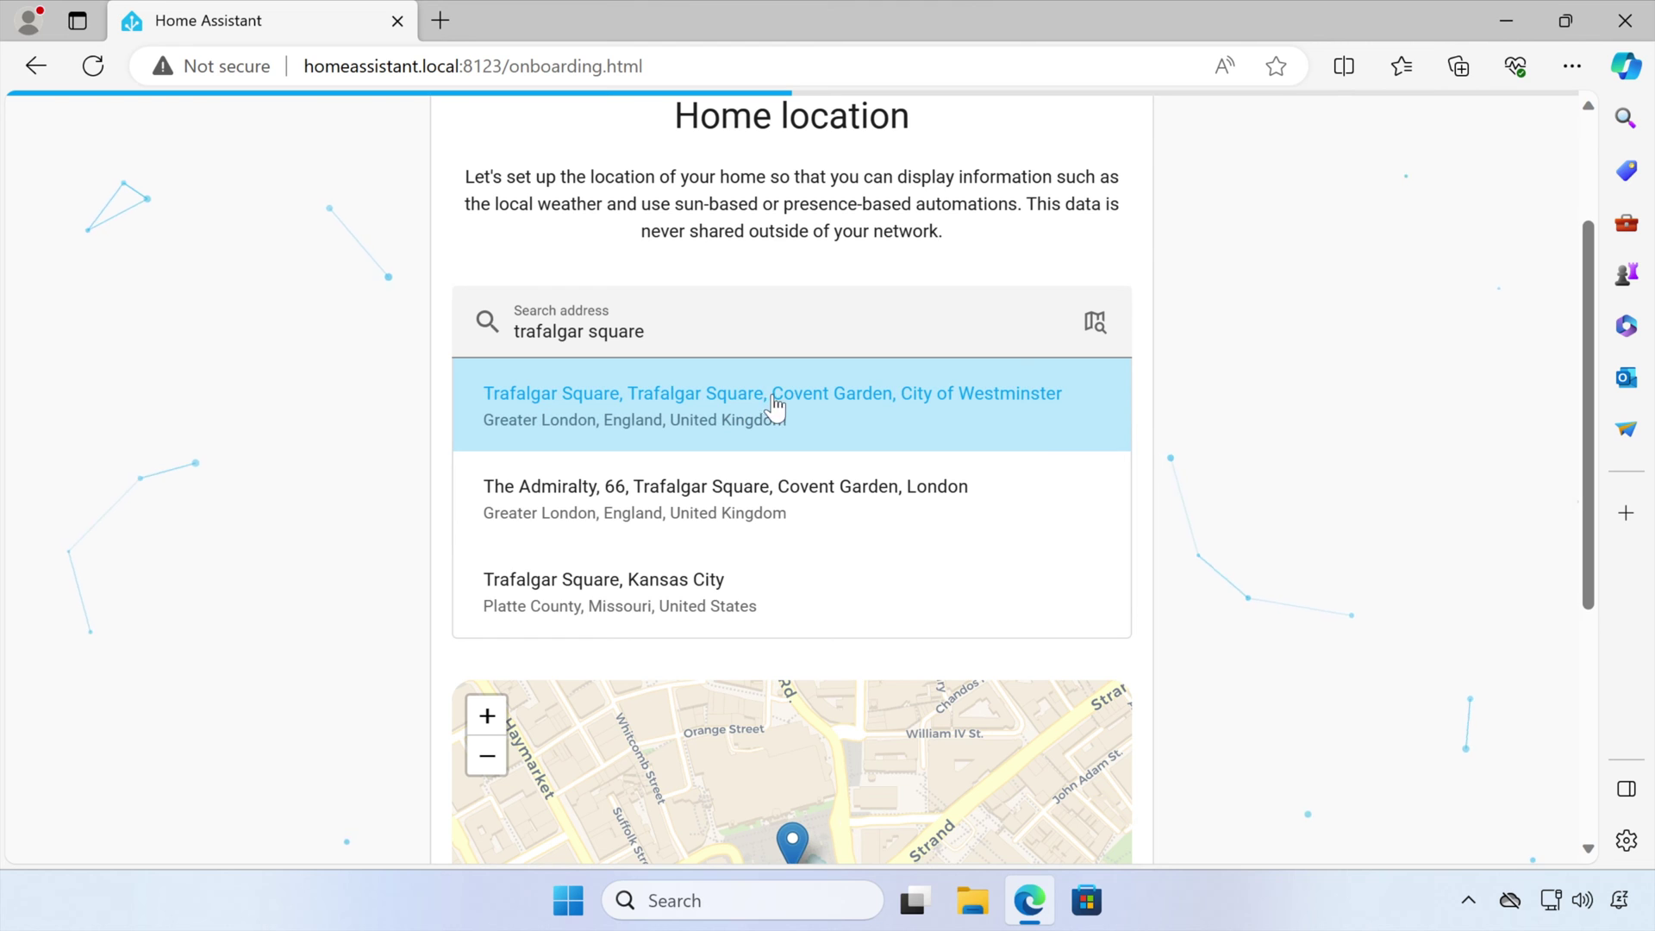
scroll(1182, 454, "down", 3)
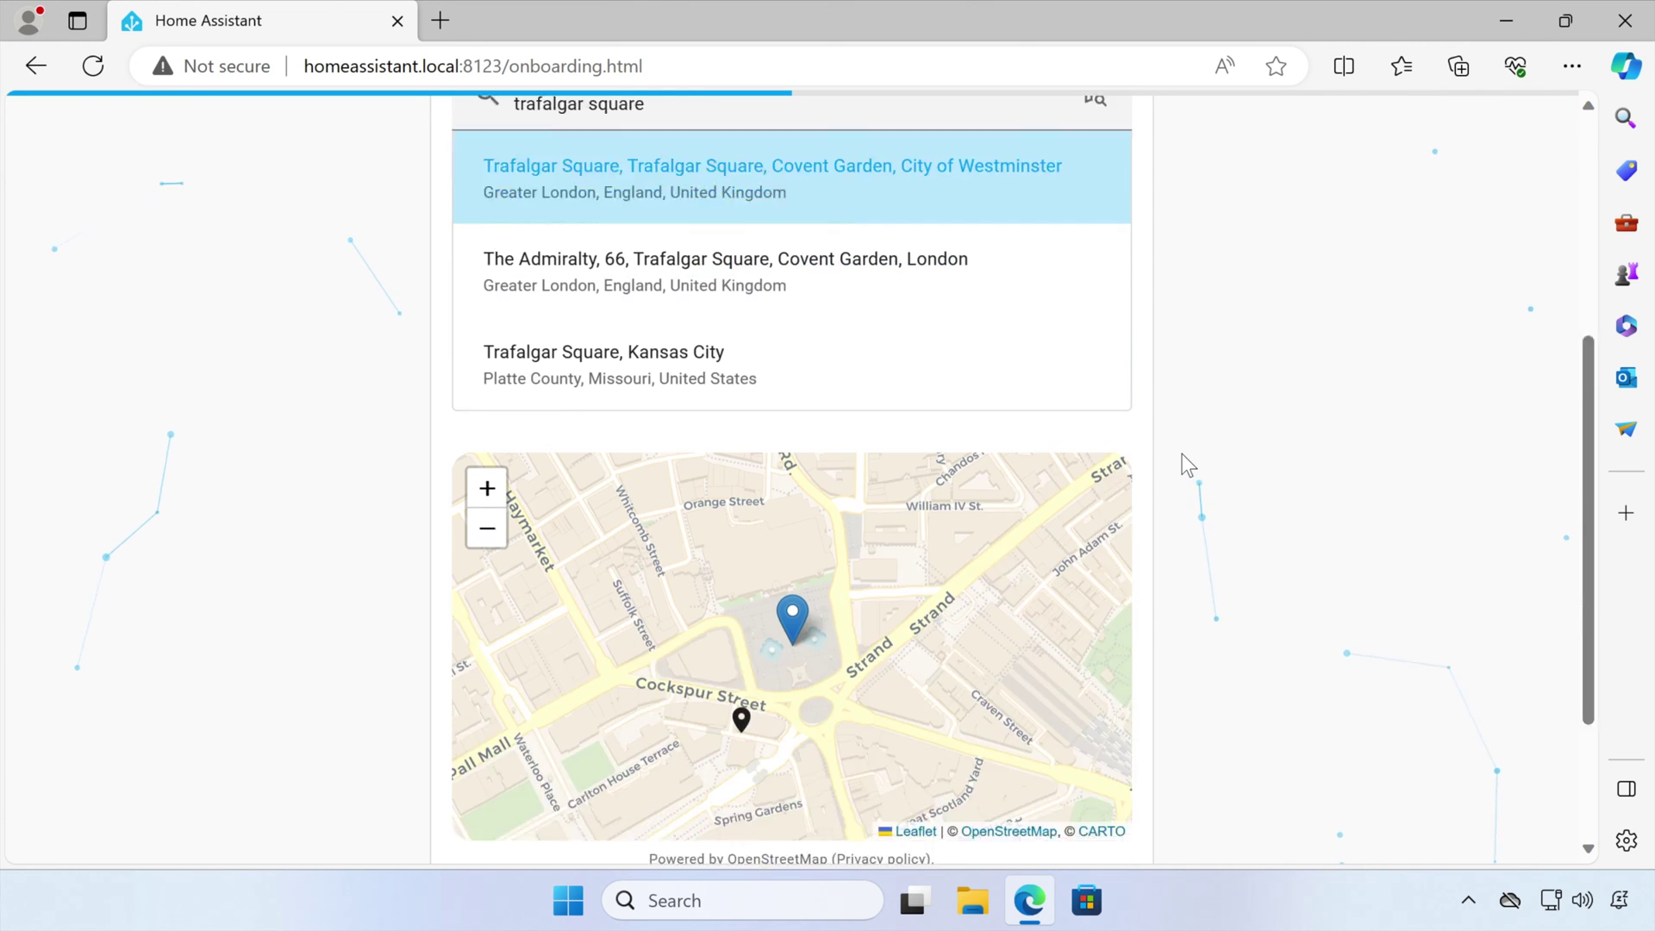
left_click(1089, 715)
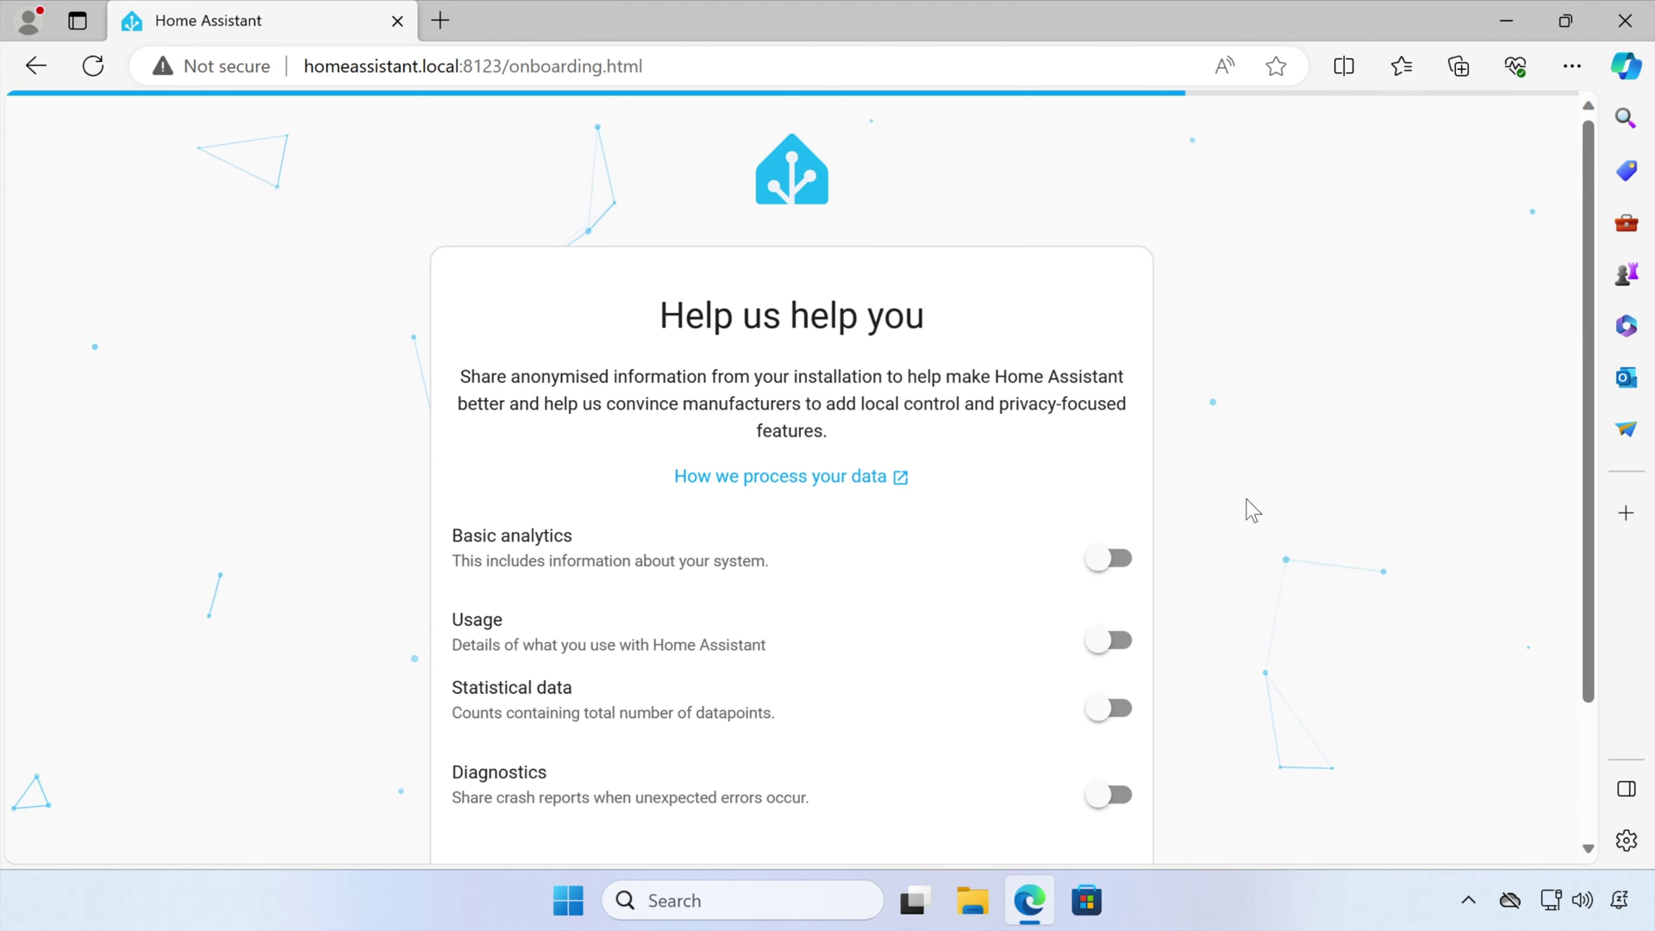
scroll(1246, 508, "down", 1)
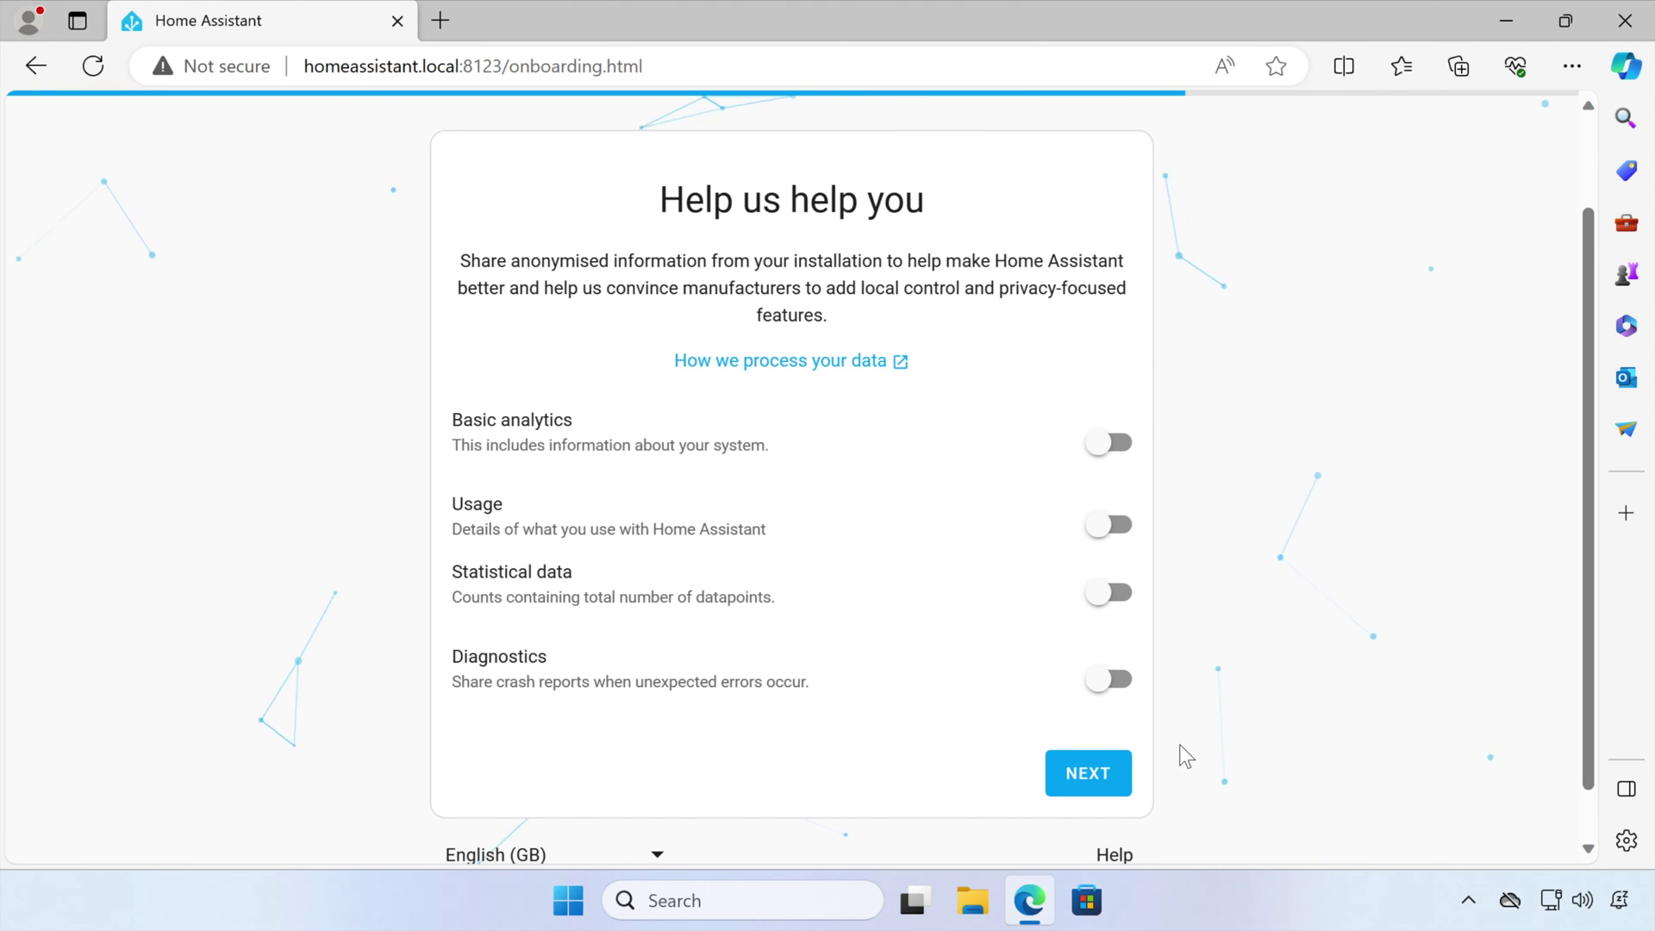
- Finish onboarding with all analytics sharing left off, reaching the Overview dashboard
left_click(1110, 778)
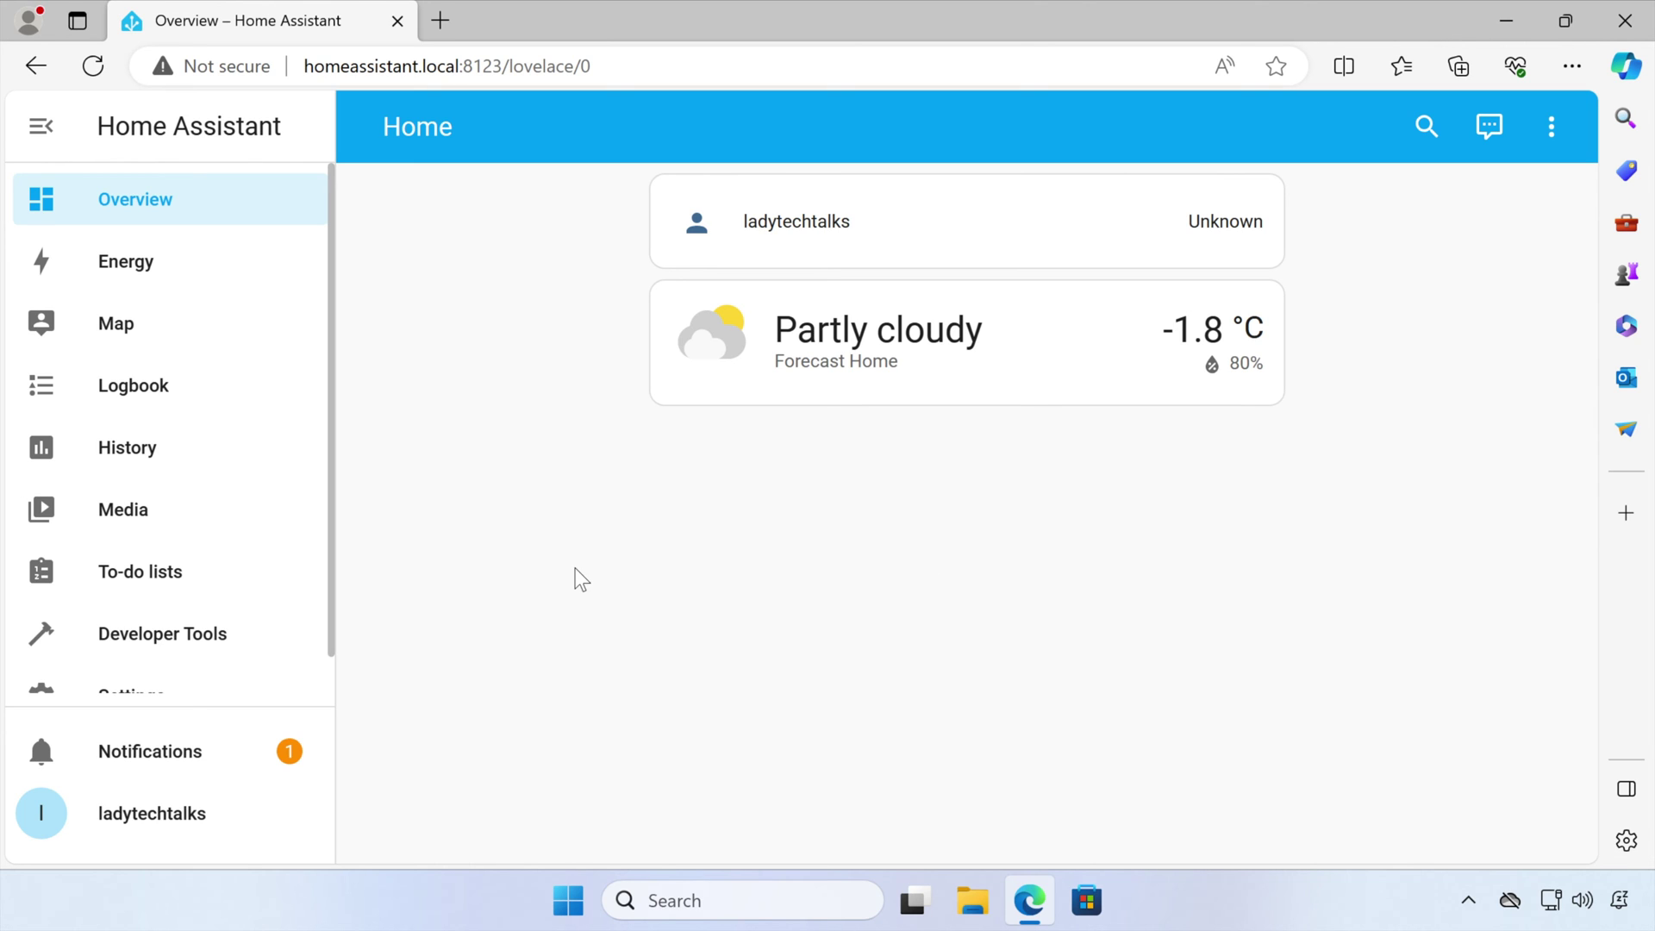
scroll(237, 523, "down", 1)
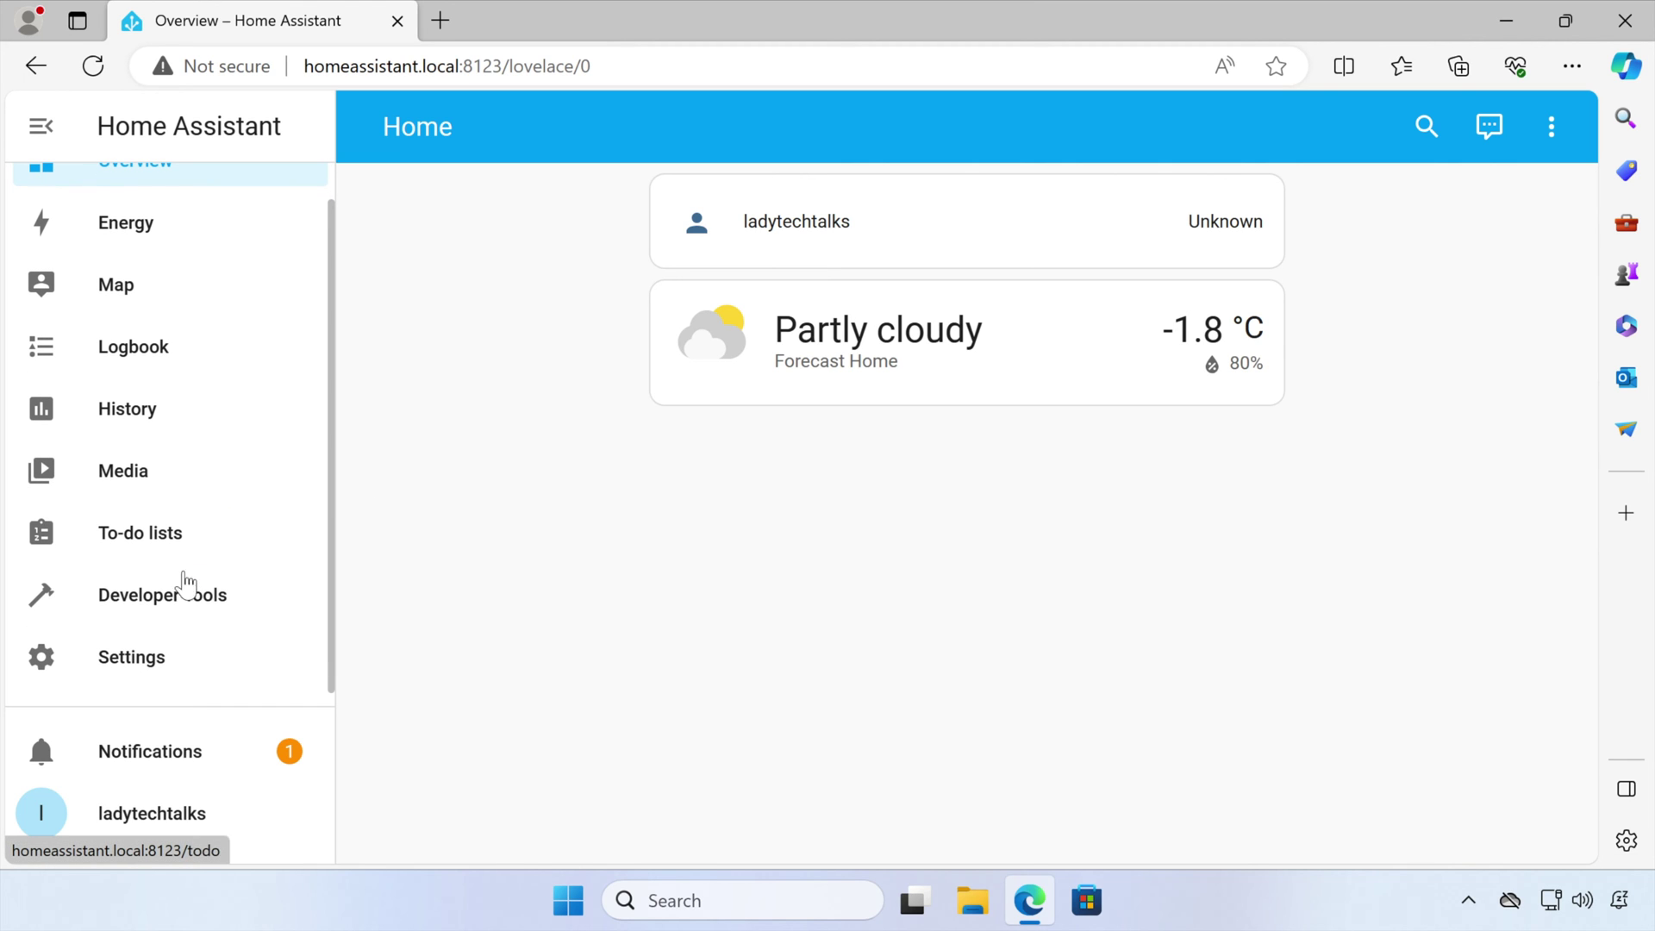
- From Settings > Devices & Services, start configuring the discovered Homebridge 6AAC 2E1C bridge
left_click(136, 665)
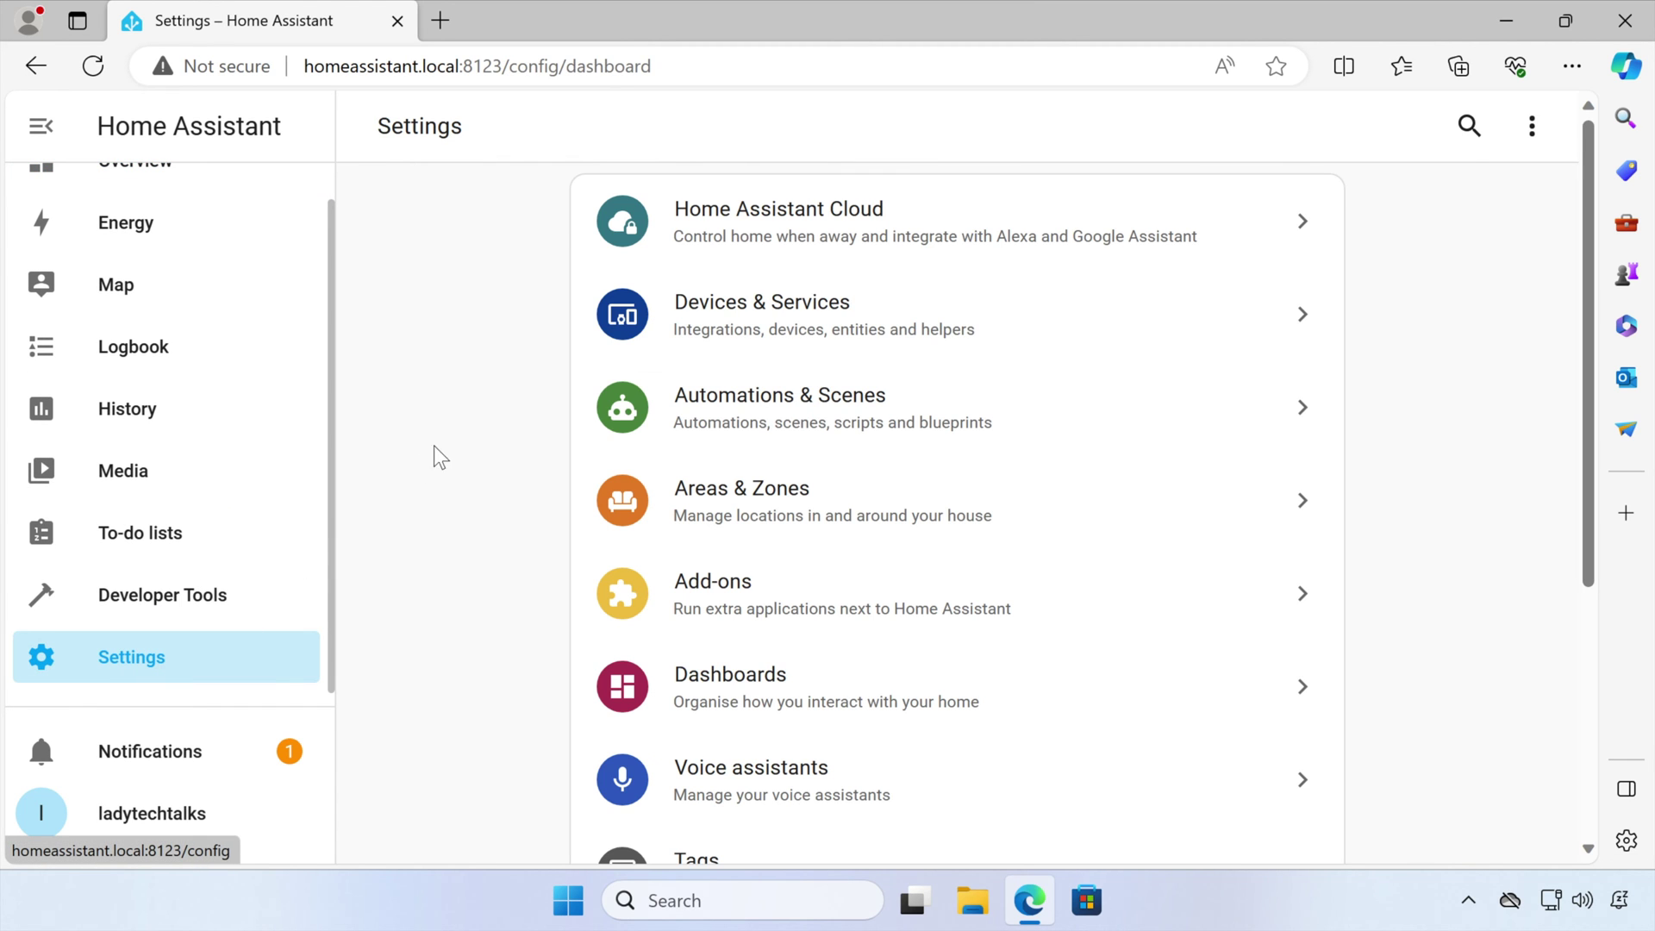
left_click(687, 321)
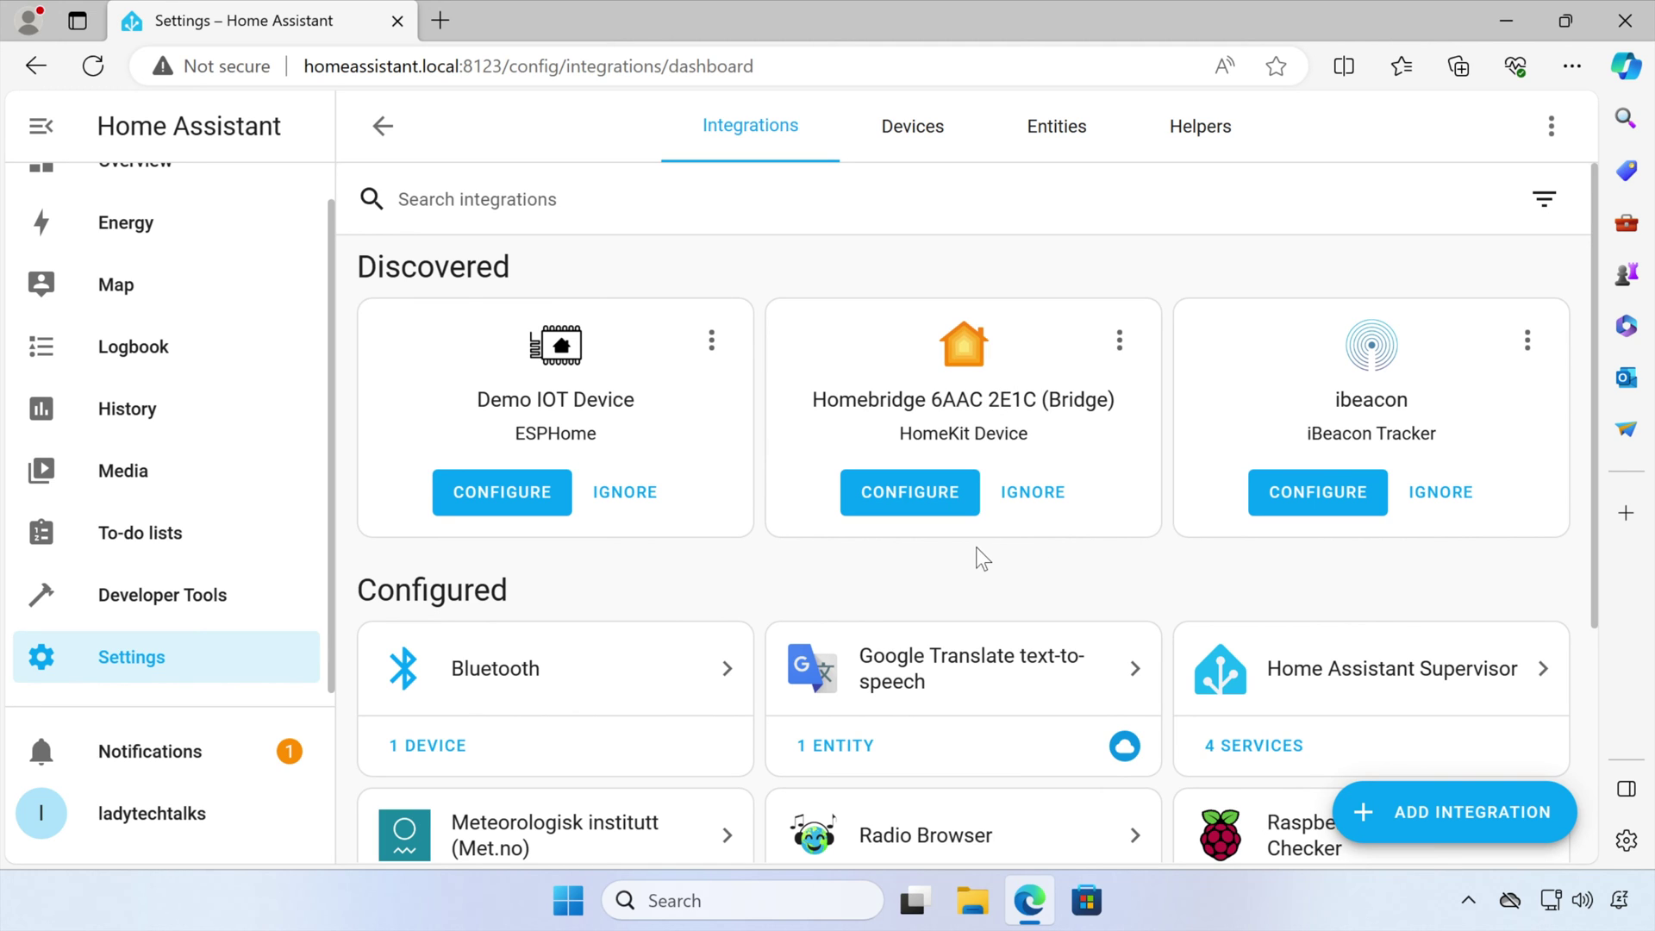
left_click(959, 492)
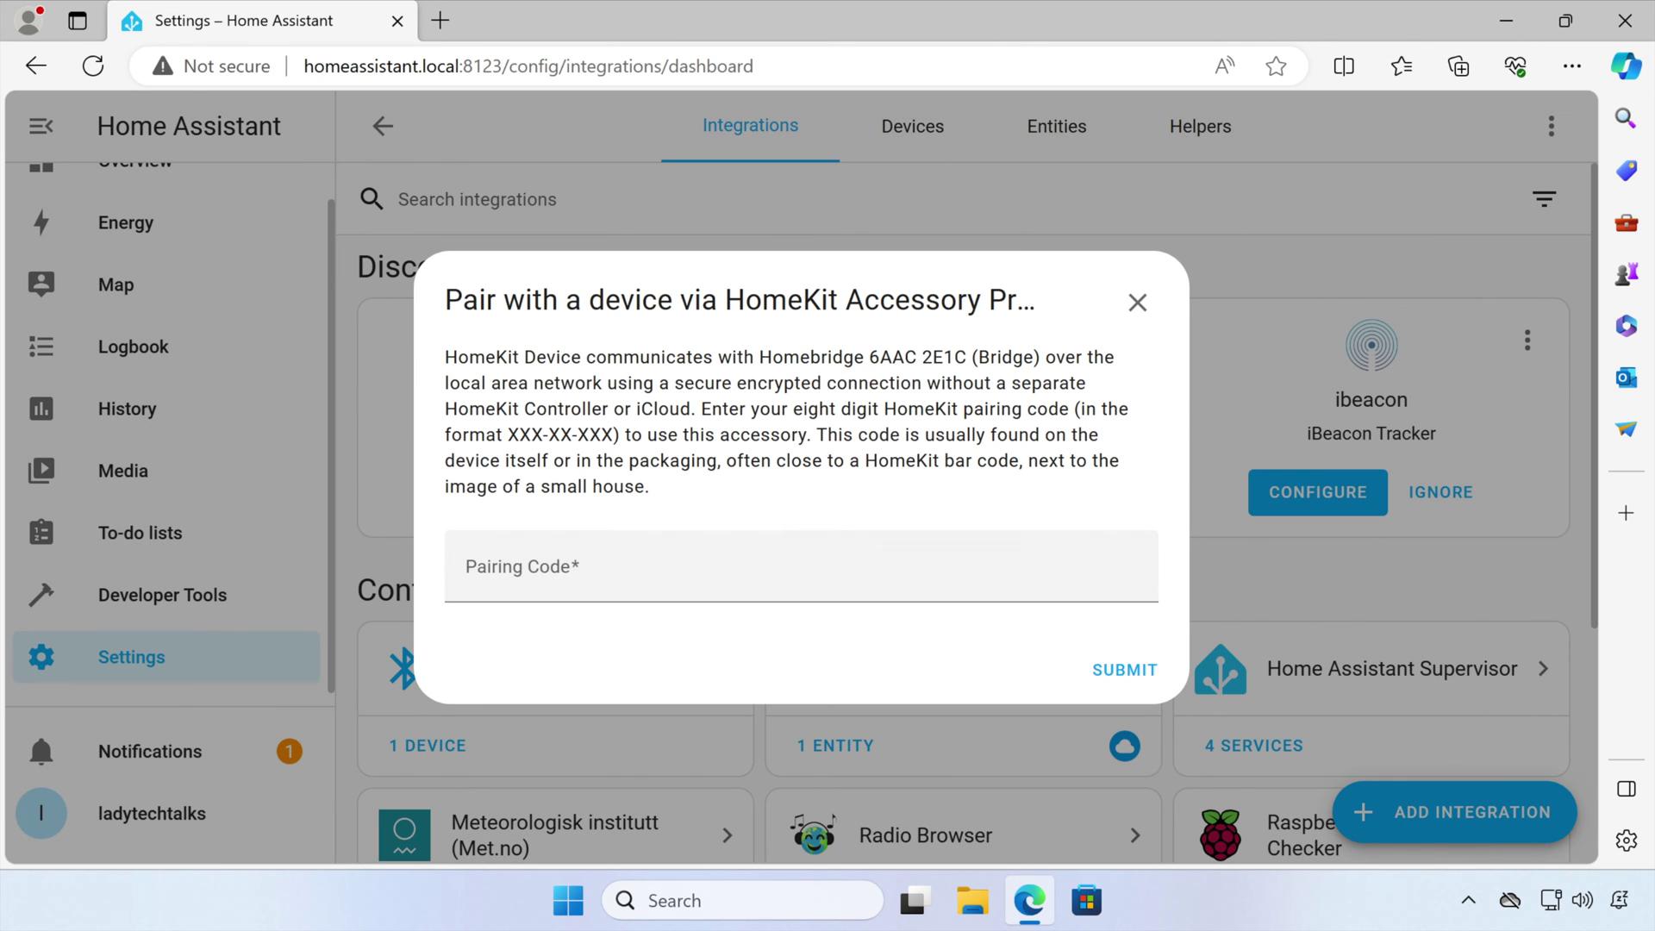
- Enter the HomeKit pairing code and submit it to pair the Homebridge bridge
left_click(698, 573)
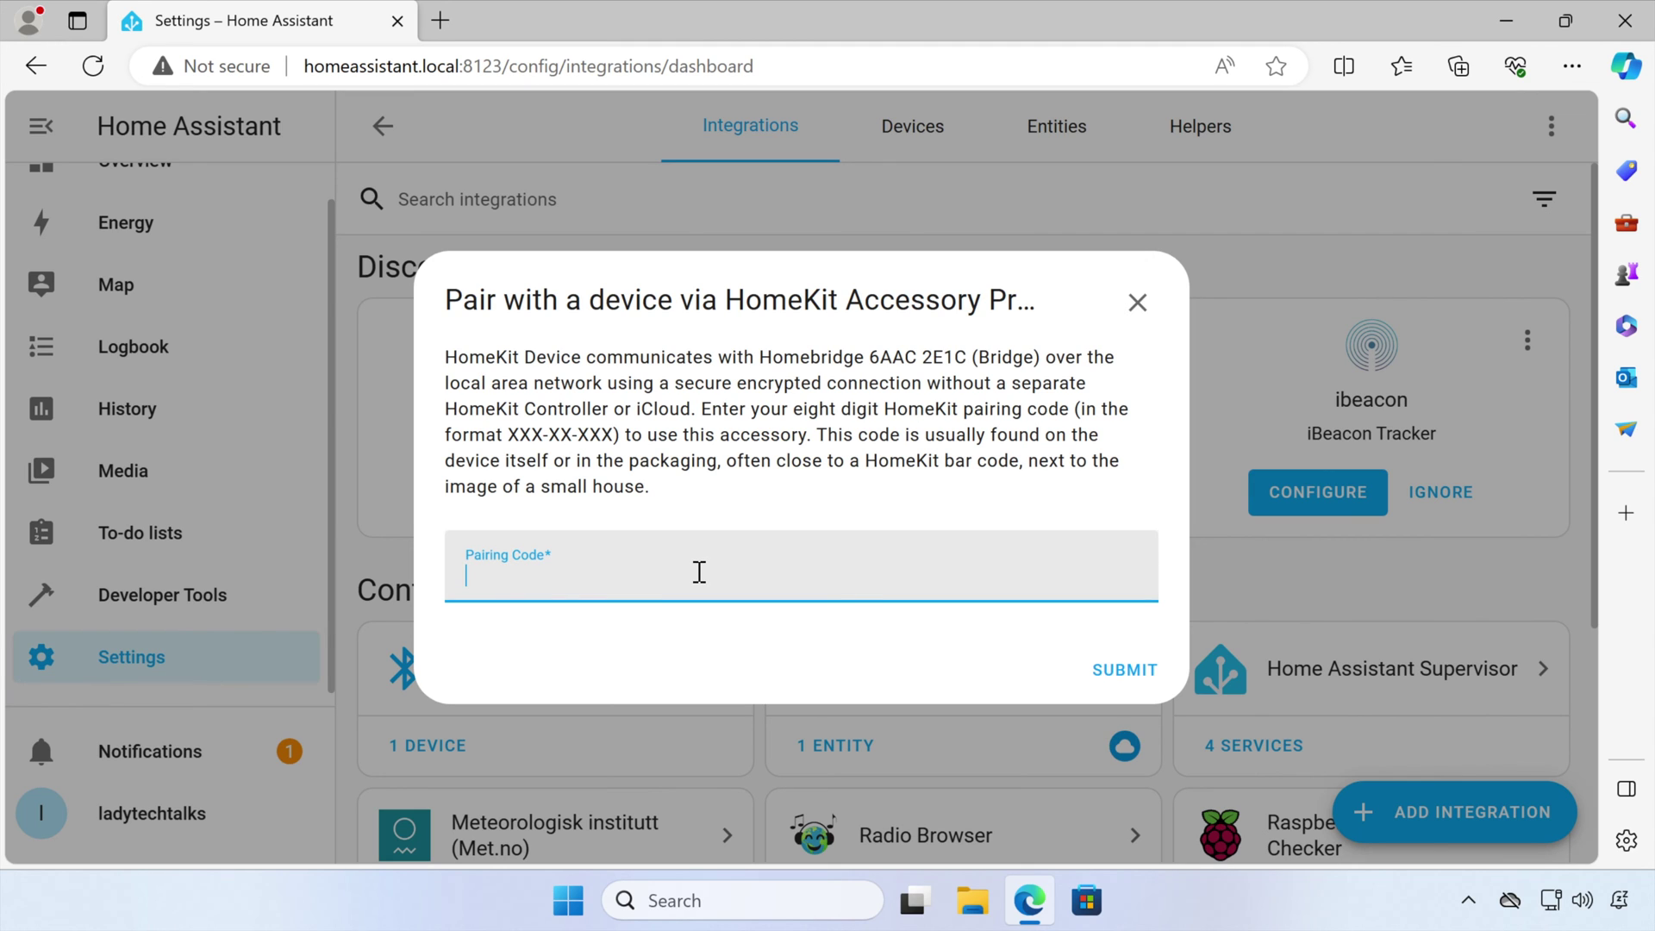
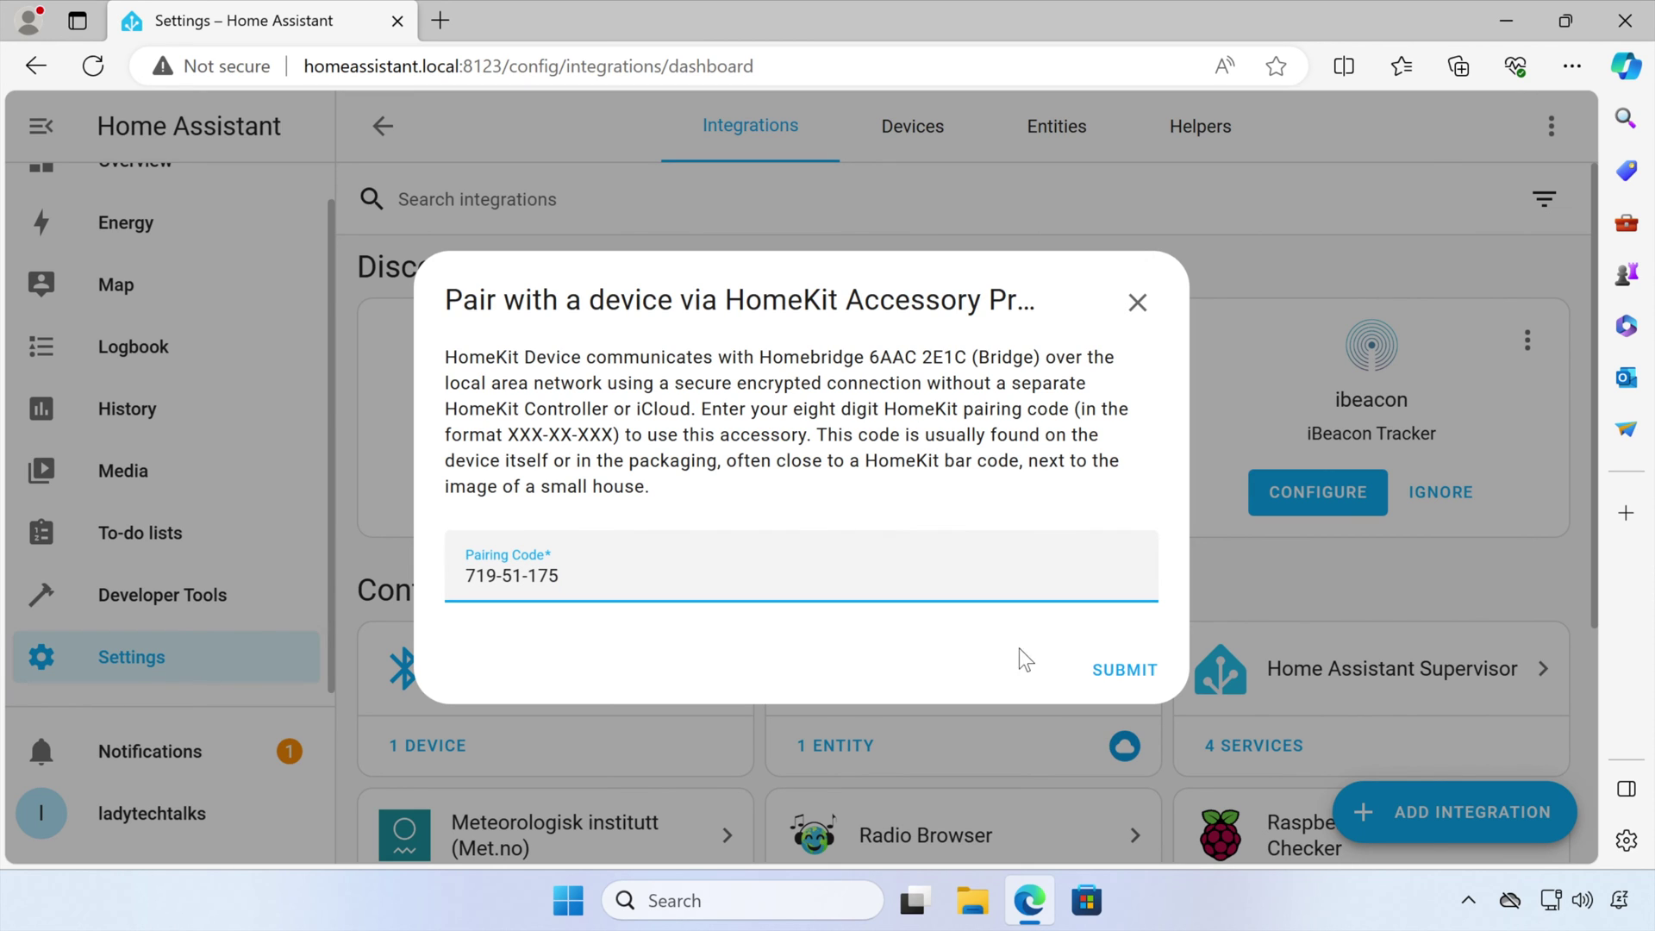
left_click(1117, 670)
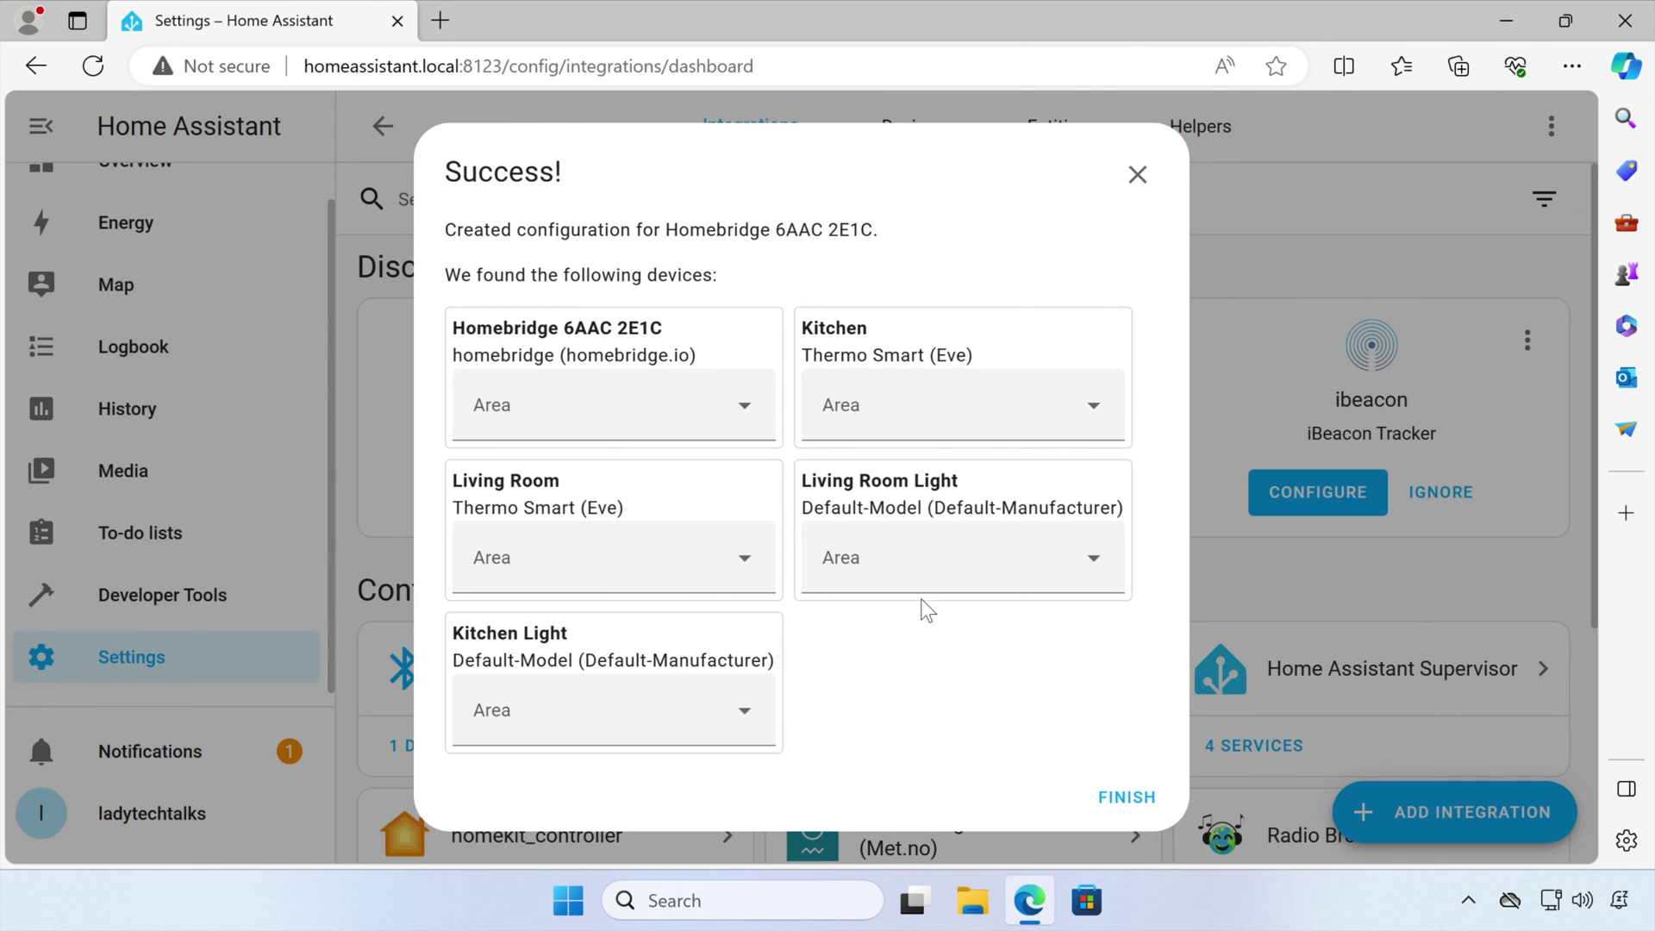
- Assign Kitchen thermostat and light to Kitchen, Living Room thermostat and light to Living Room, and finish setup
left_click(733, 571)
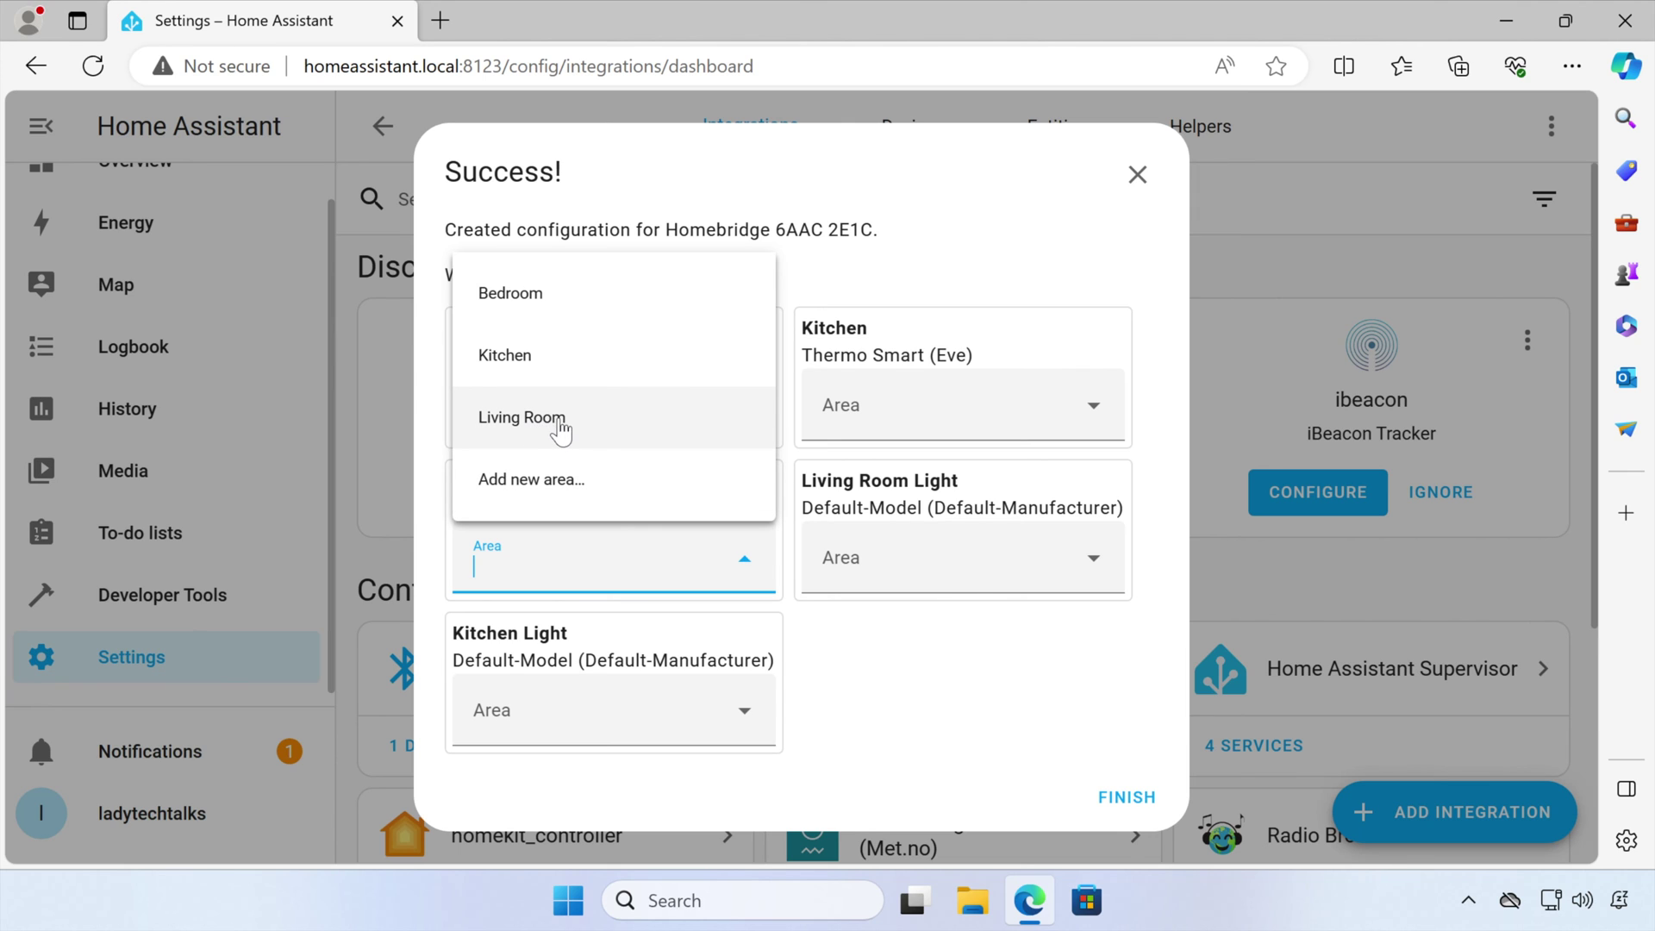
left_click(563, 431)
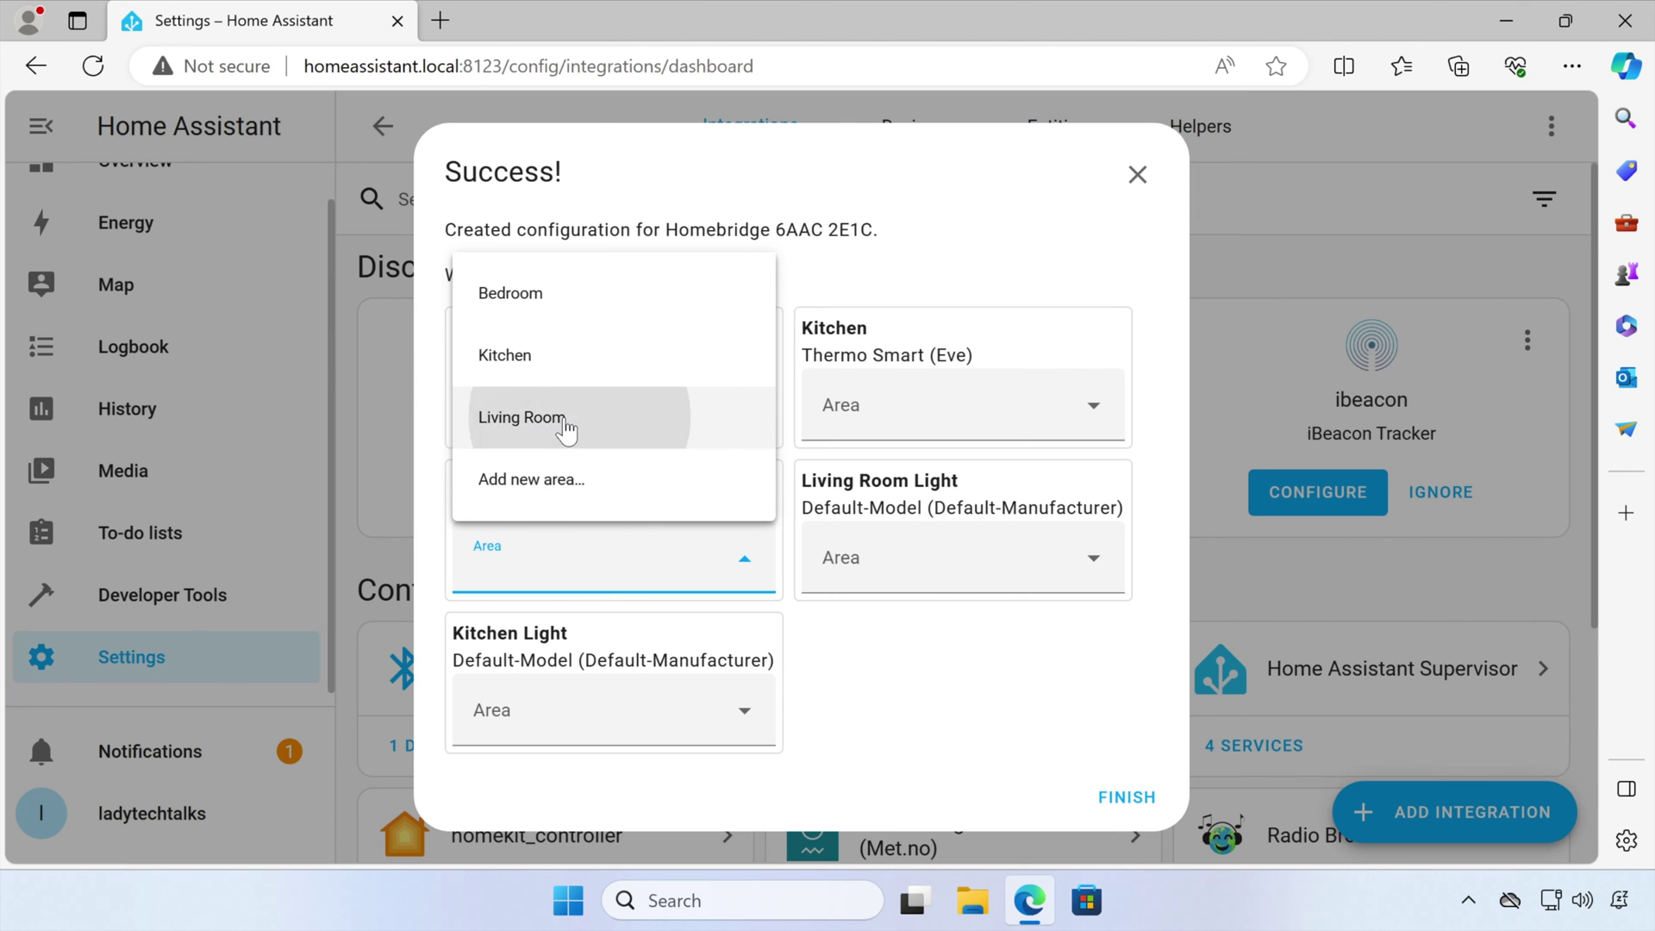
left_click(738, 722)
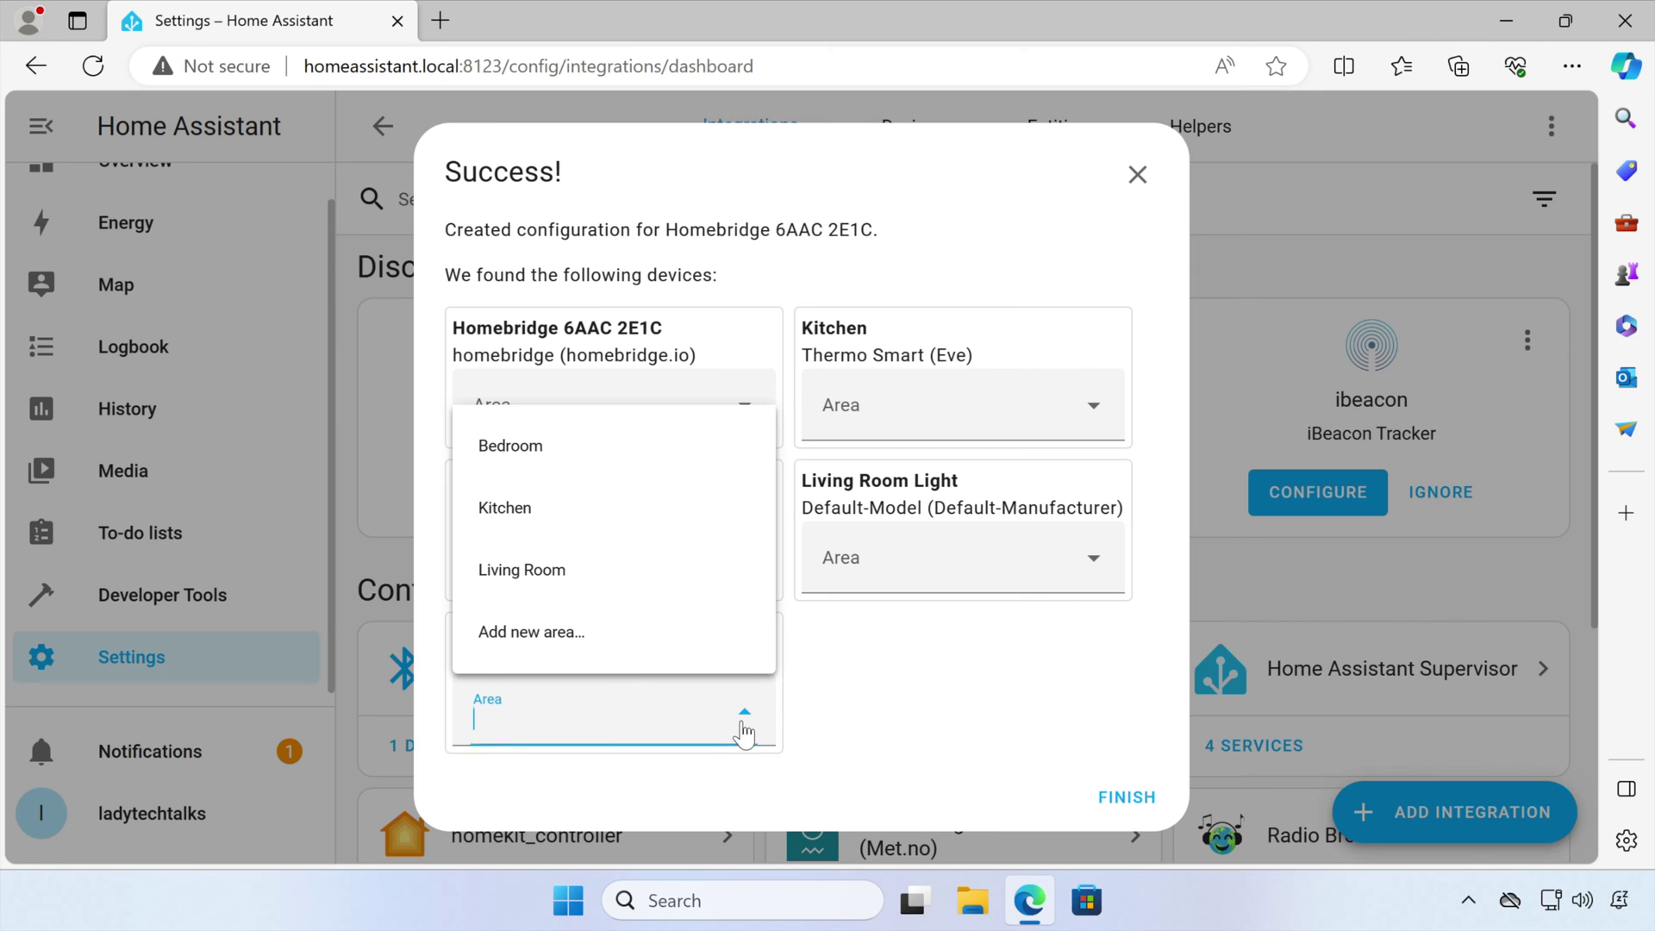
left_click(517, 515)
left_click(1014, 398)
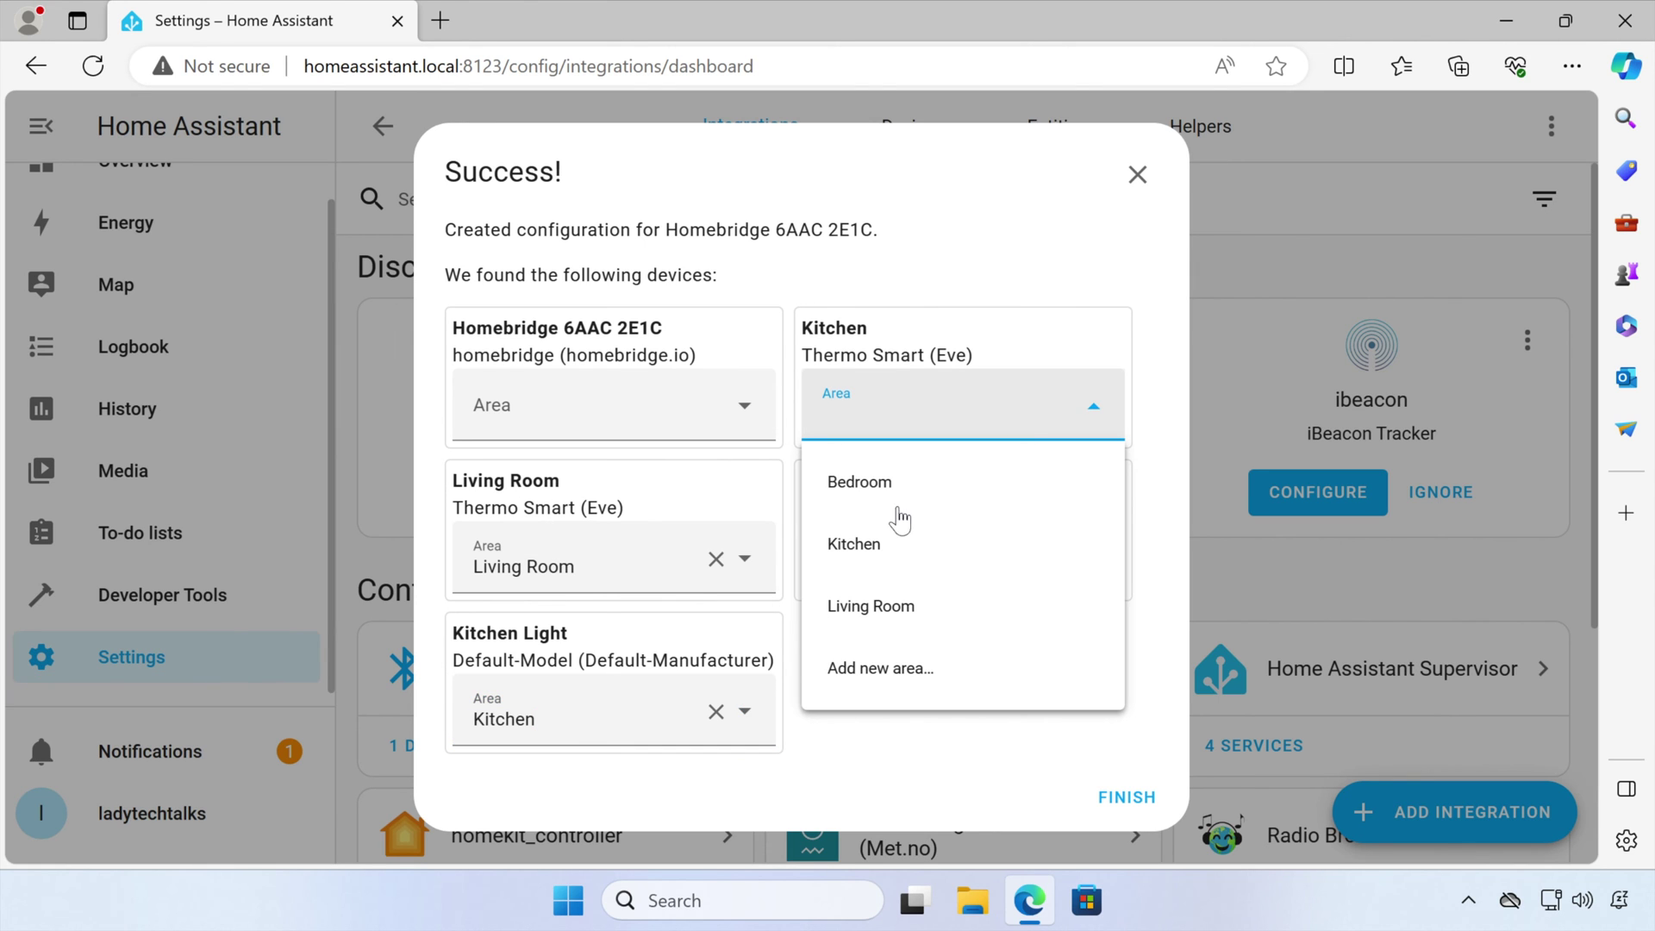
left_click(864, 544)
left_click(1021, 560)
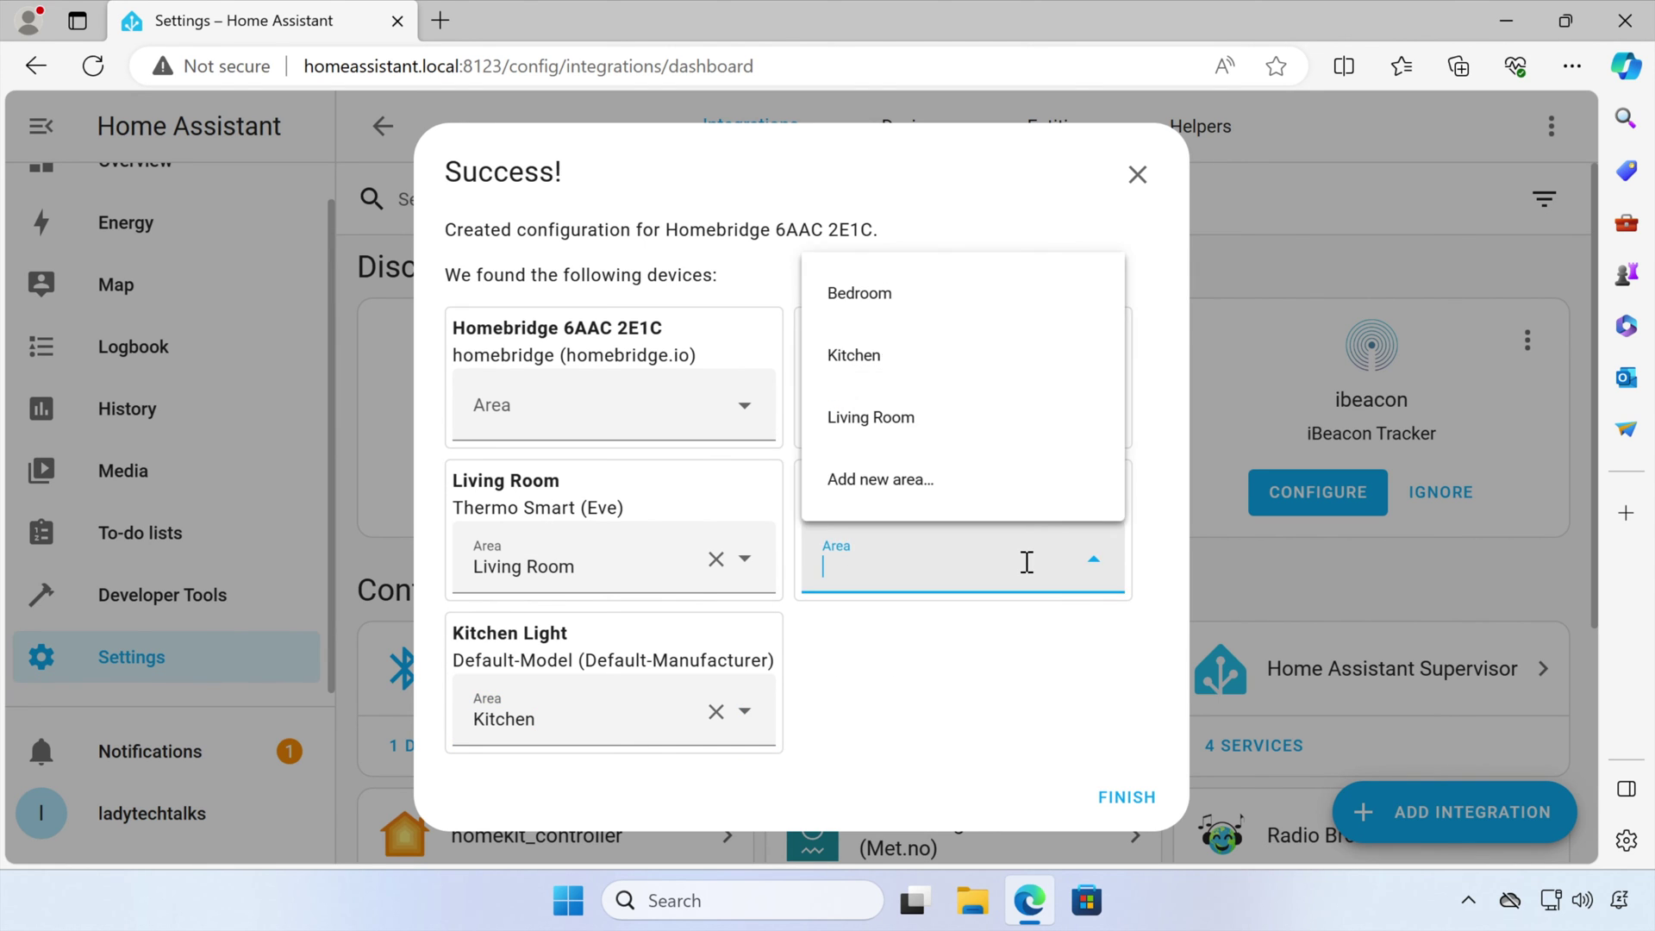
left_click(902, 414)
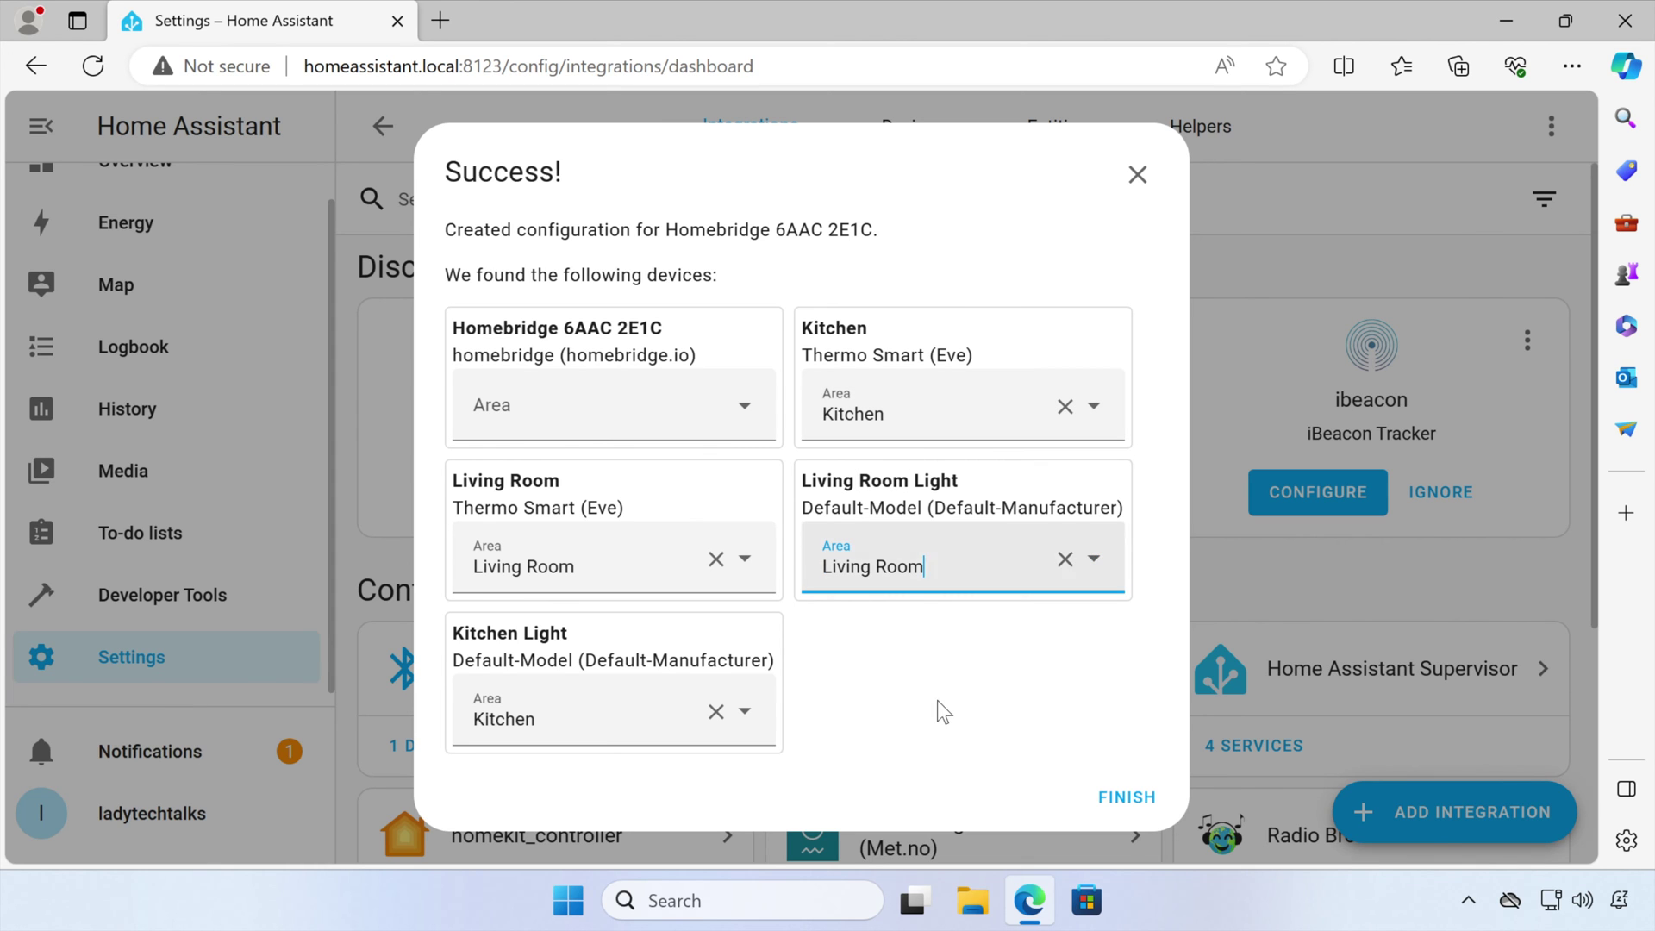
left_click(1128, 802)
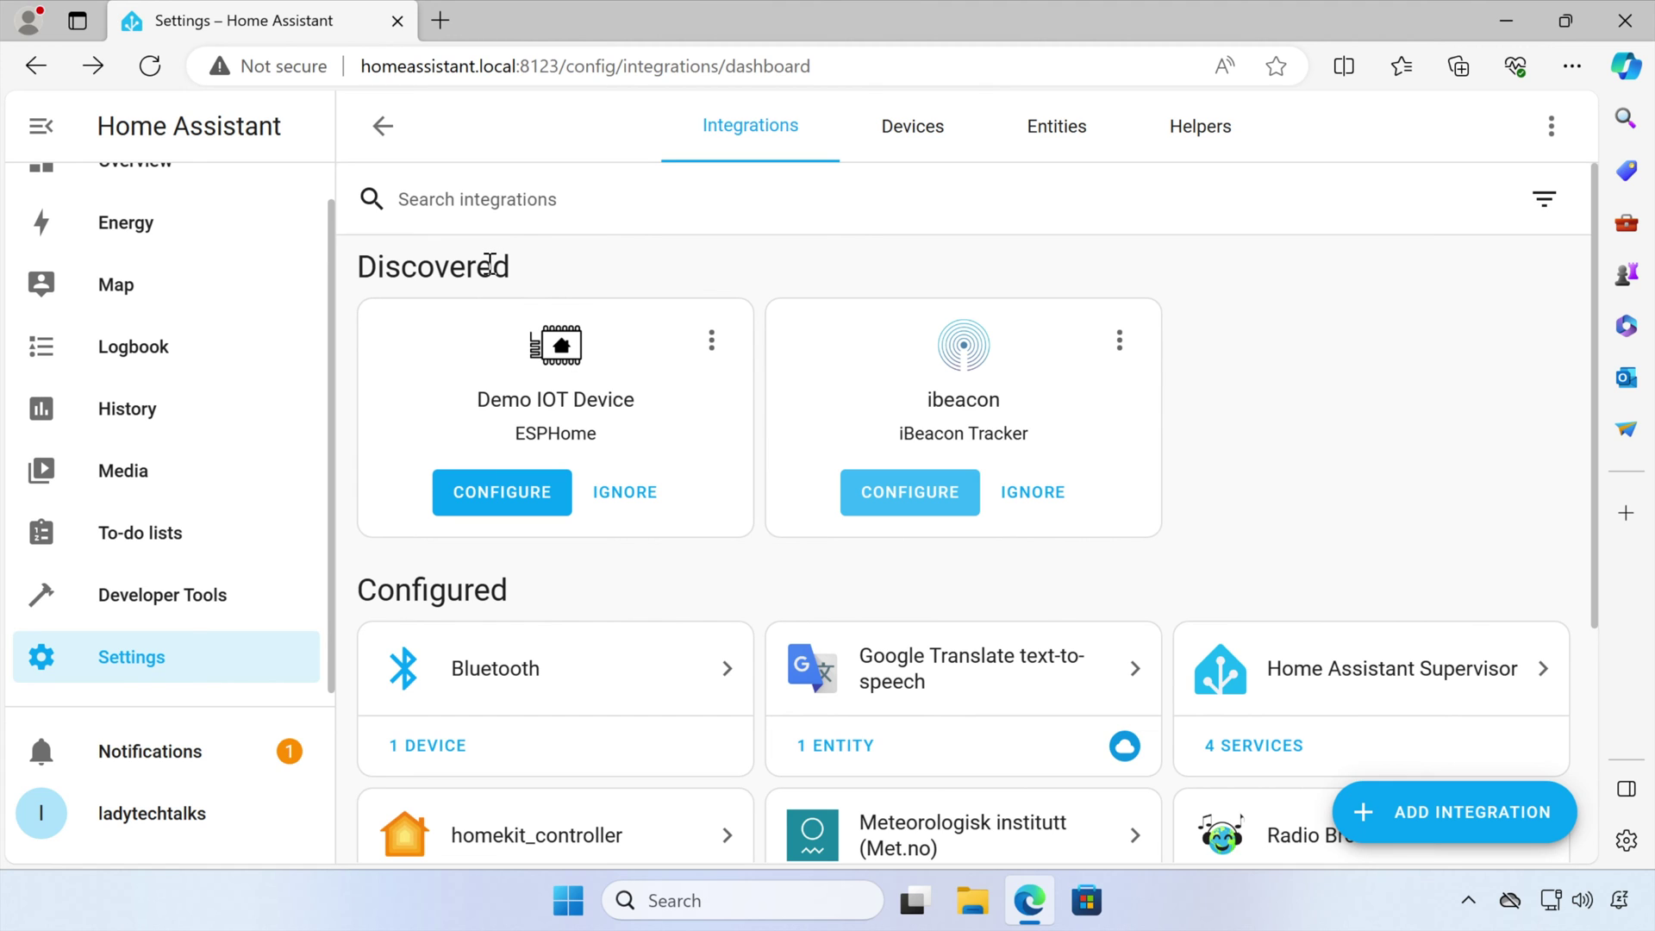
scroll(327, 269, "up", 1)
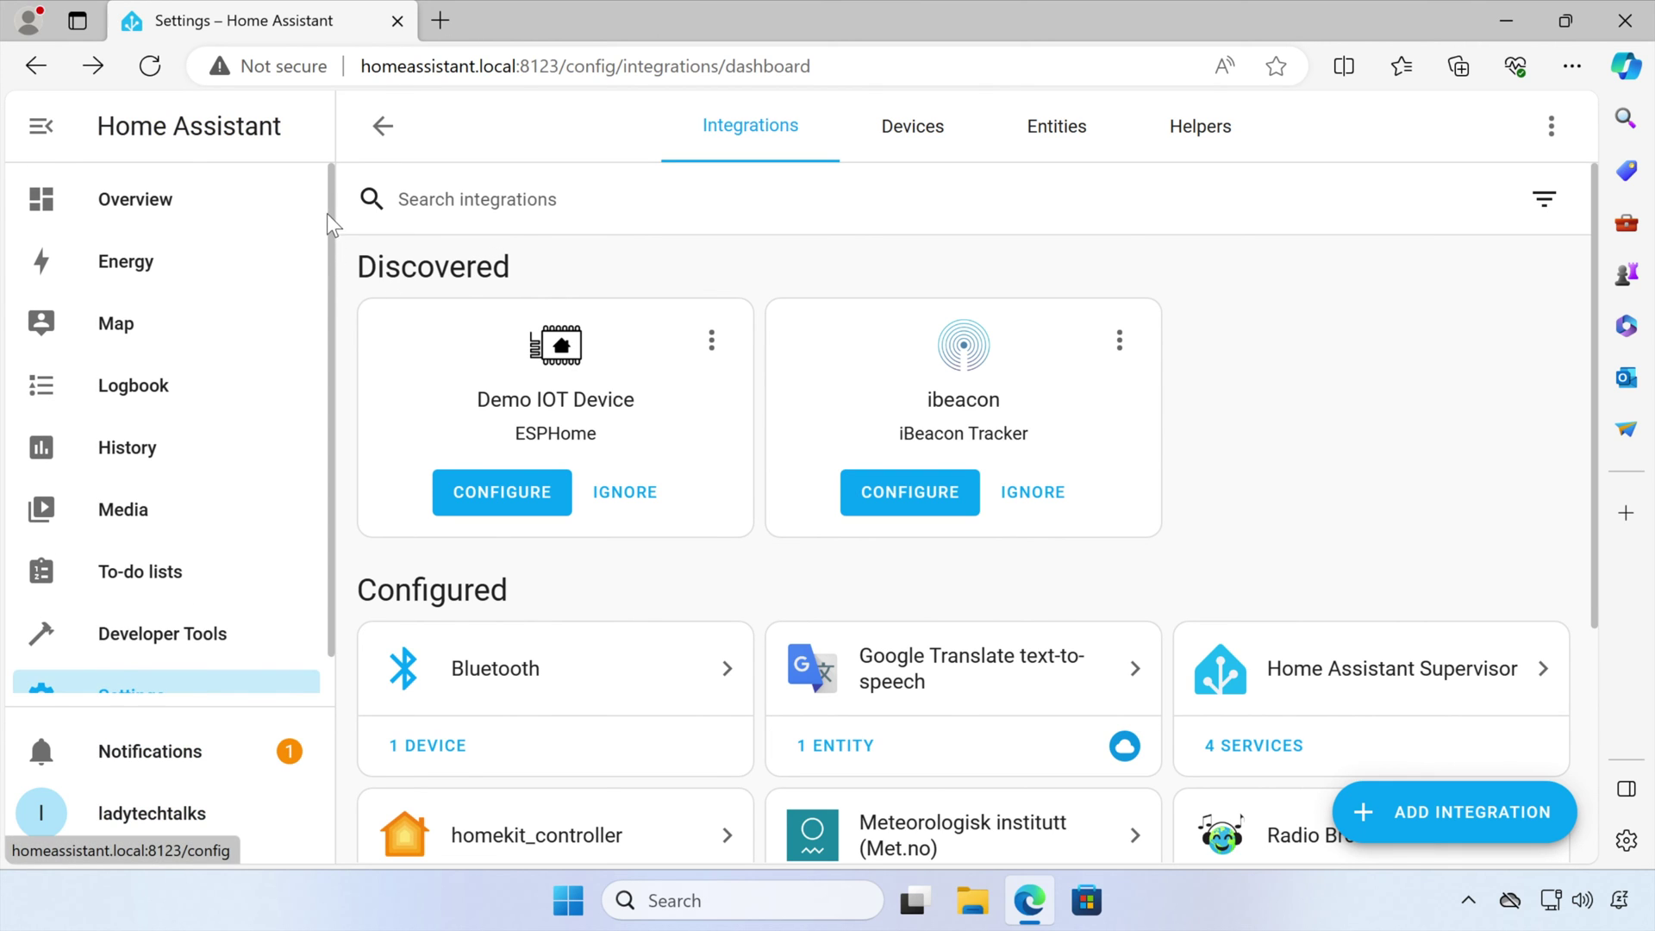
- On the Overview dashboard, toggle the Kitchen Light on and back off
left_click(135, 210)
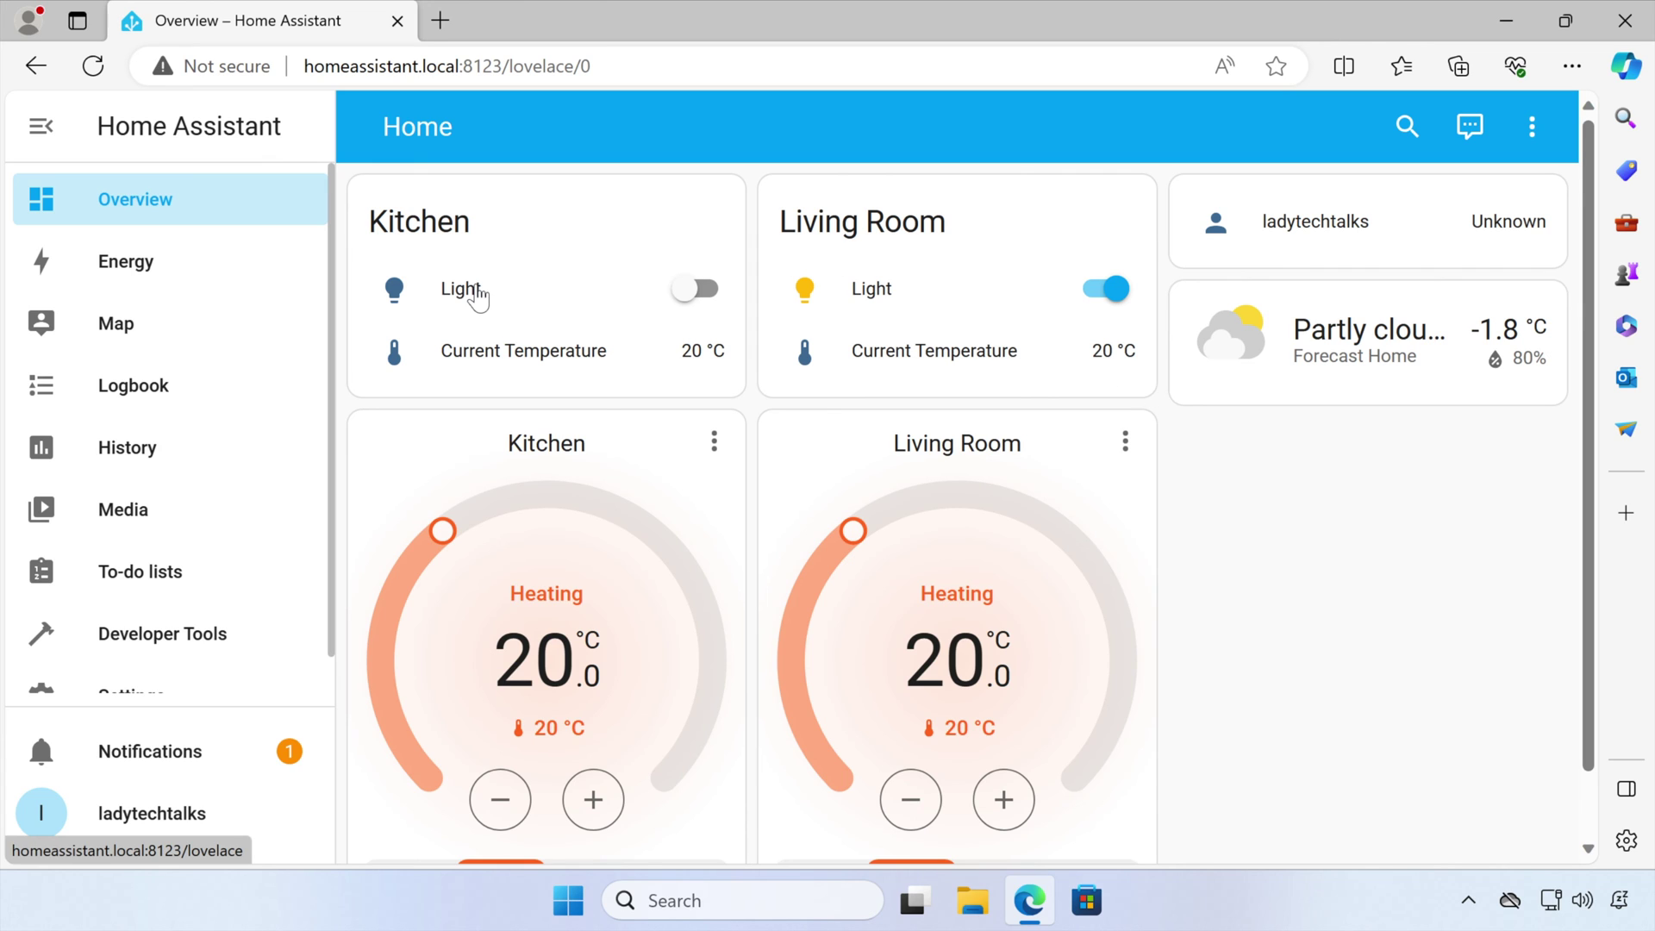
left_click(689, 292)
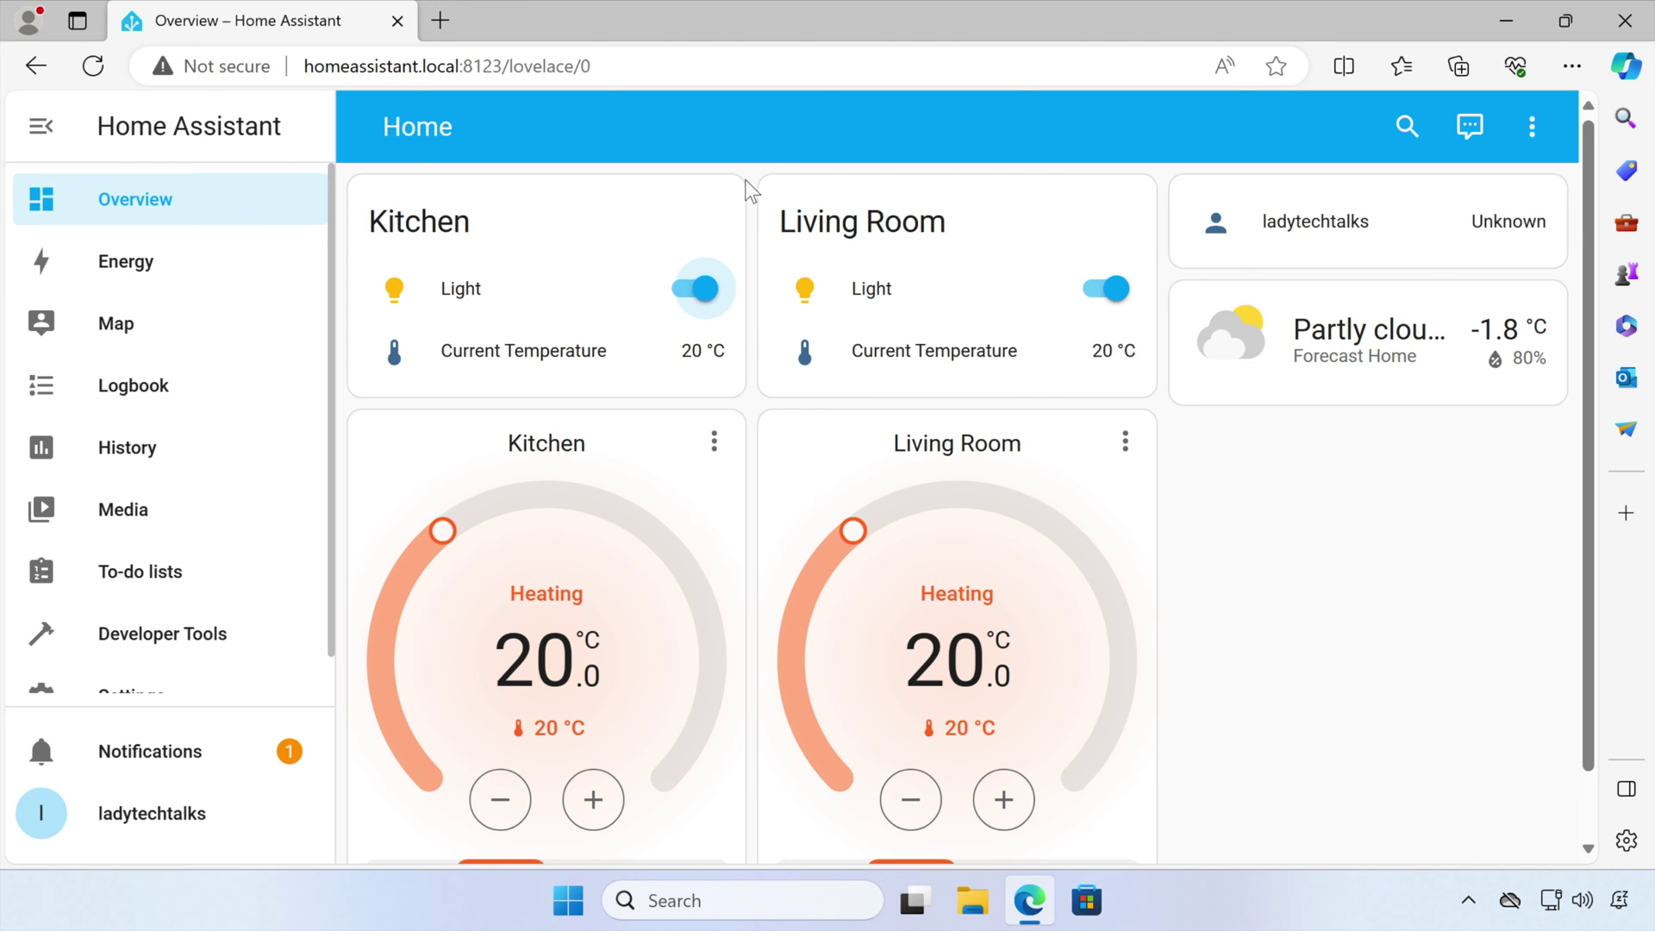
left_click(695, 294)
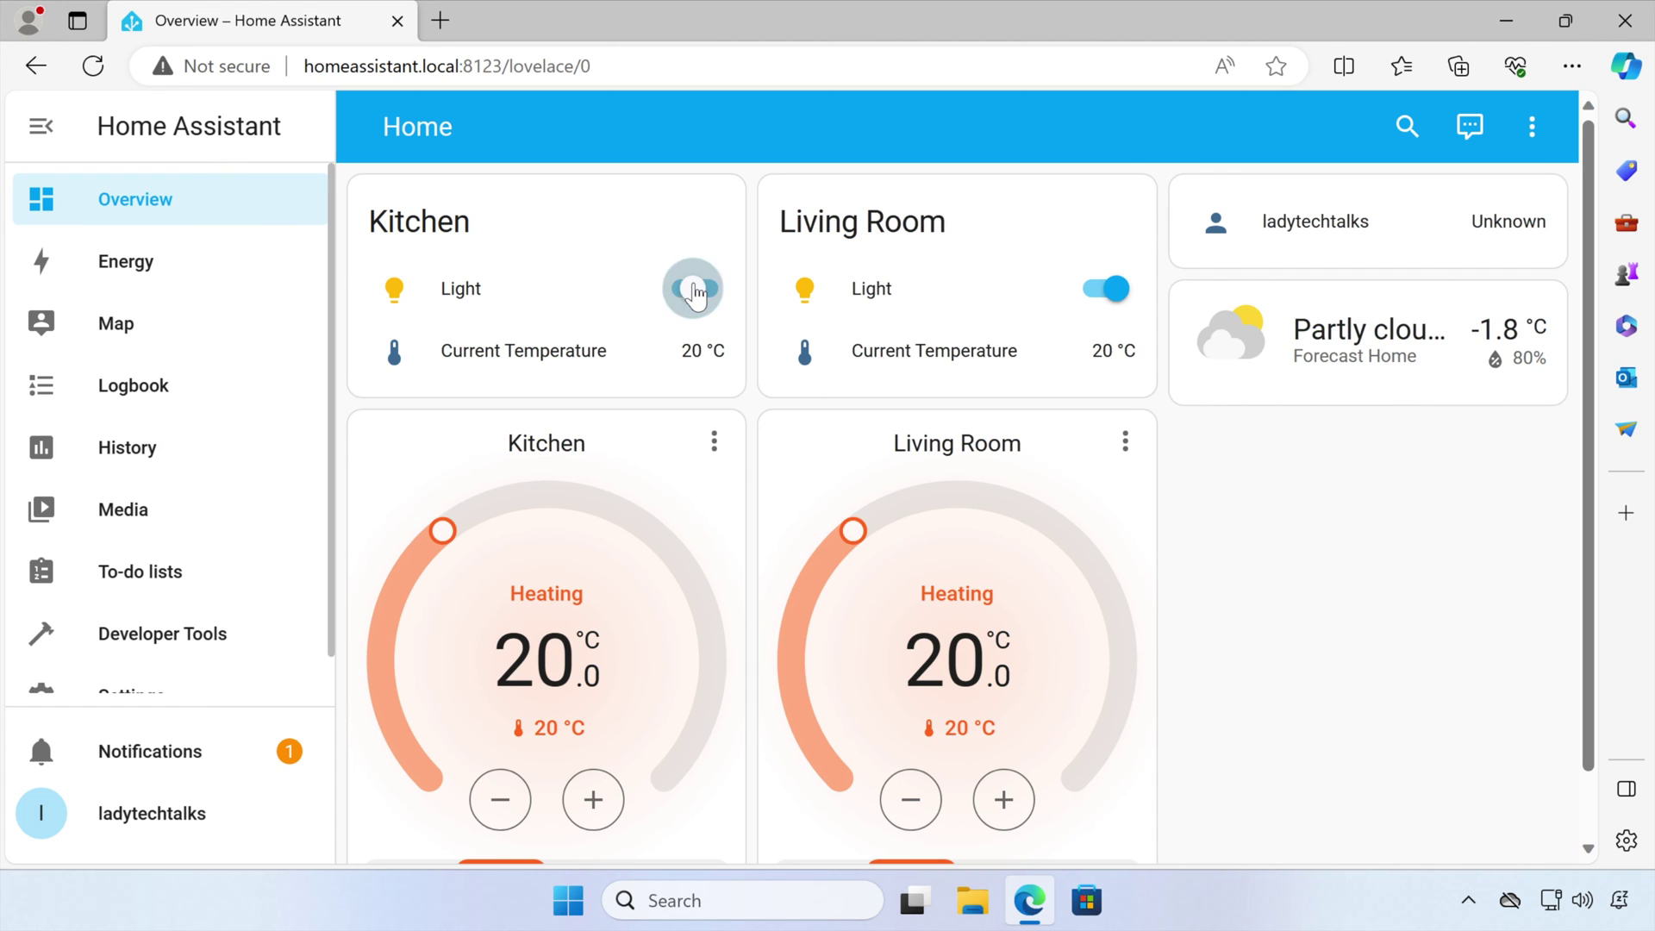
- Lower the kitchen heating setpoint to 19.0 °C and bring it back to 20.0 °C
left_click(492, 803)
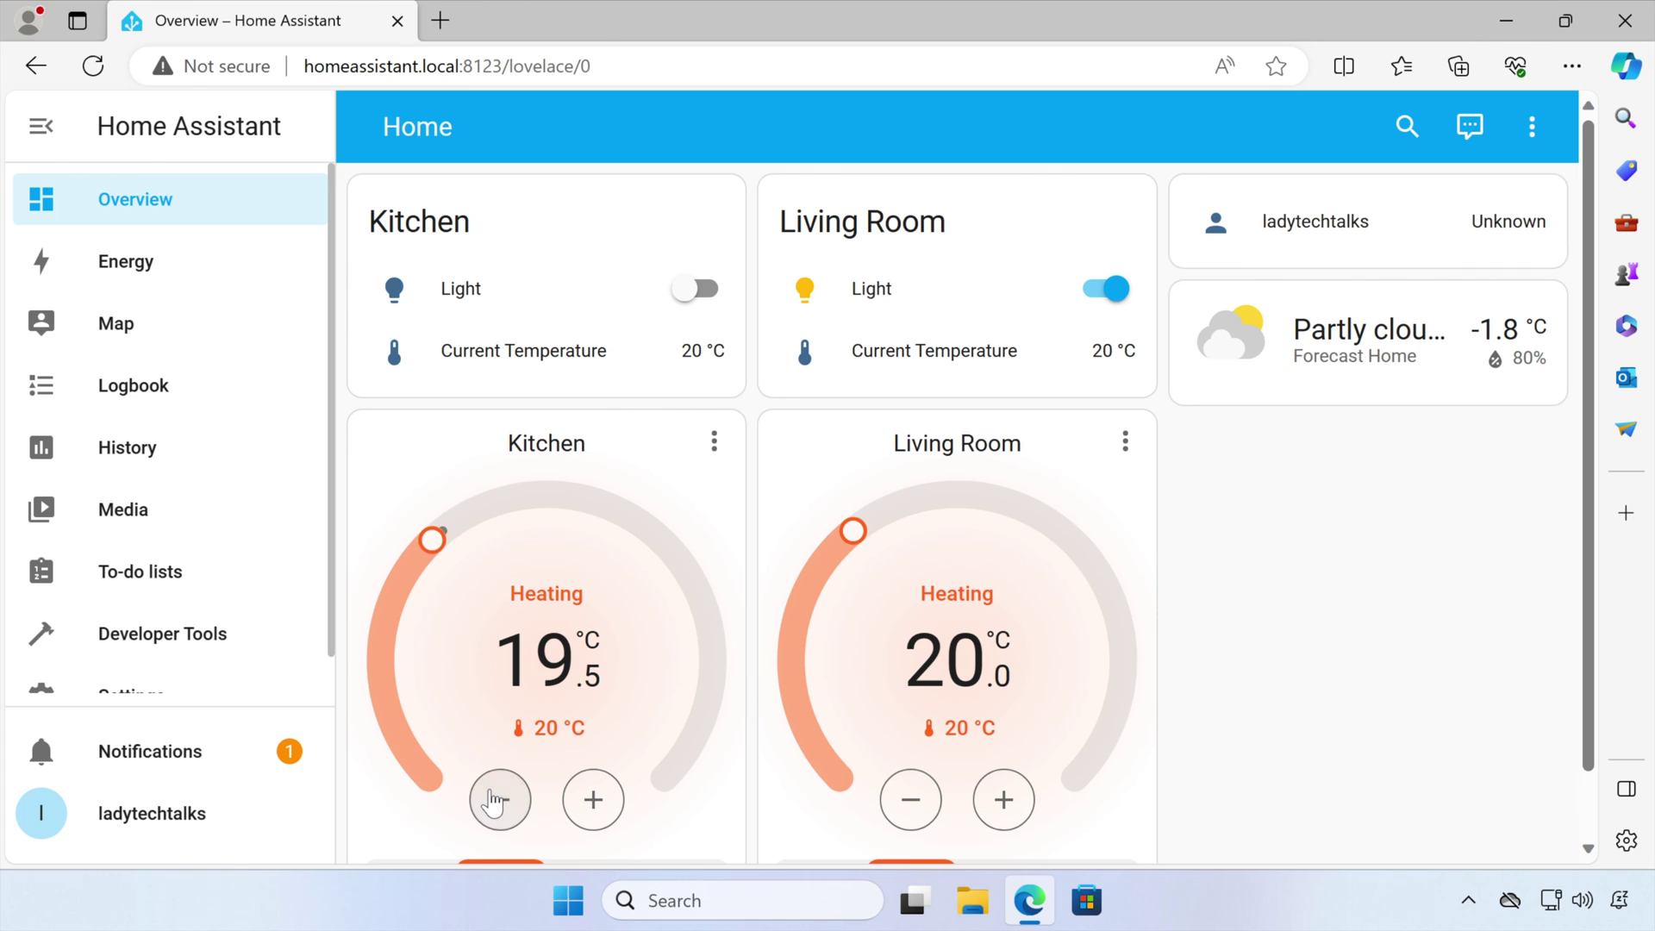
left_click(491, 803)
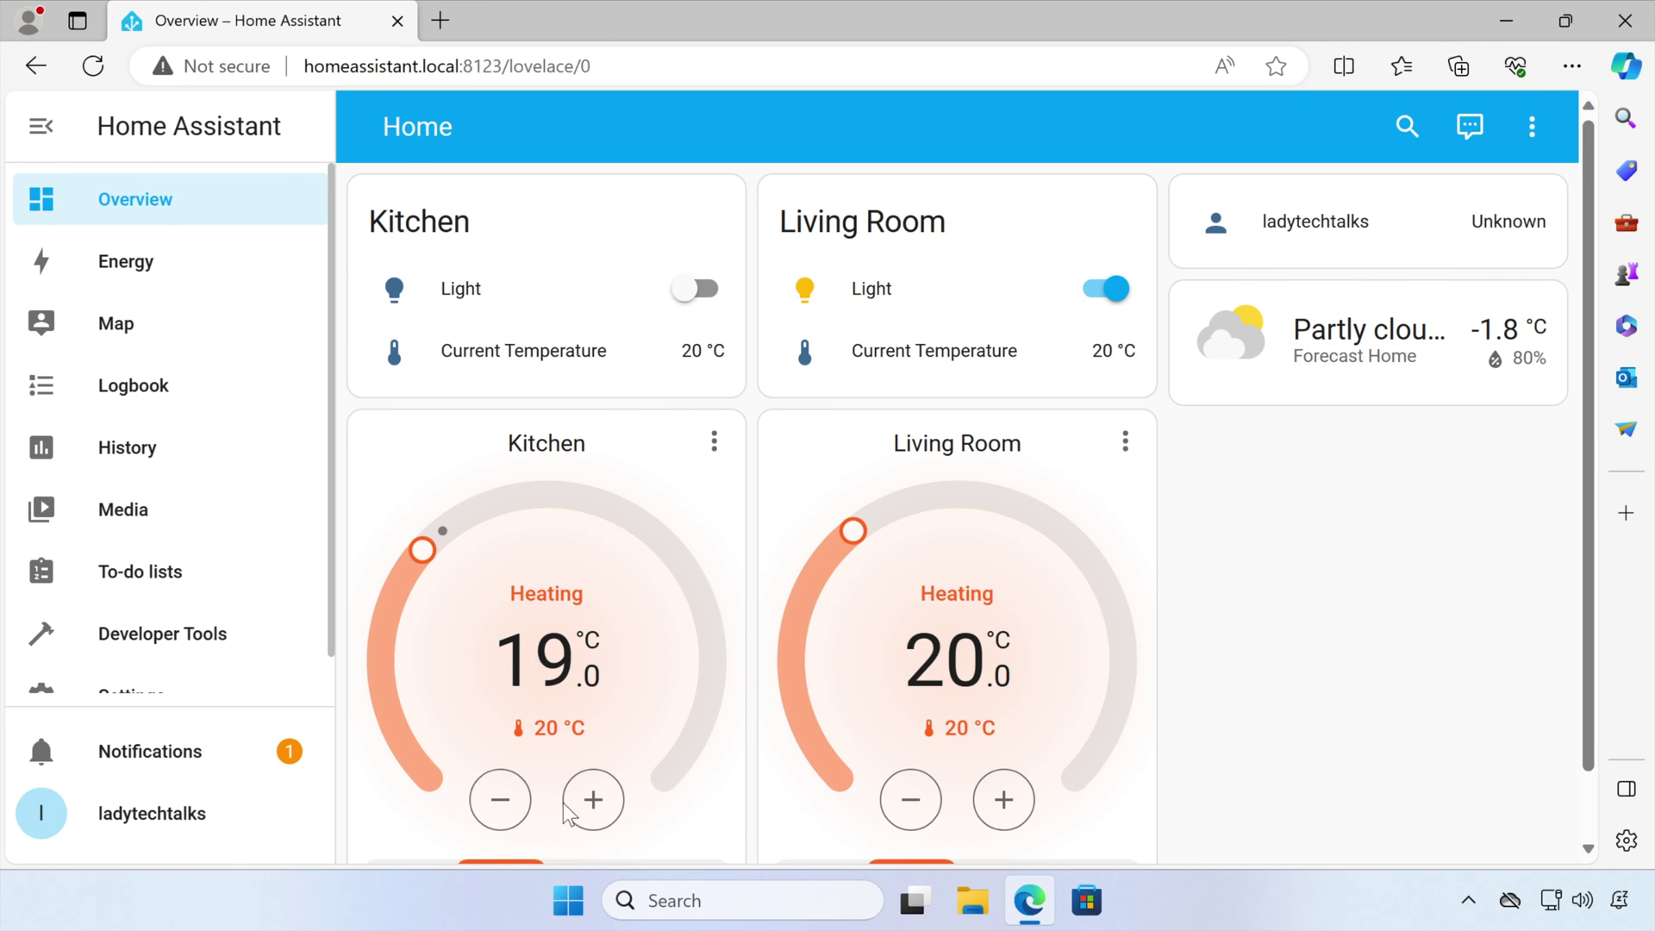
left_click(590, 805)
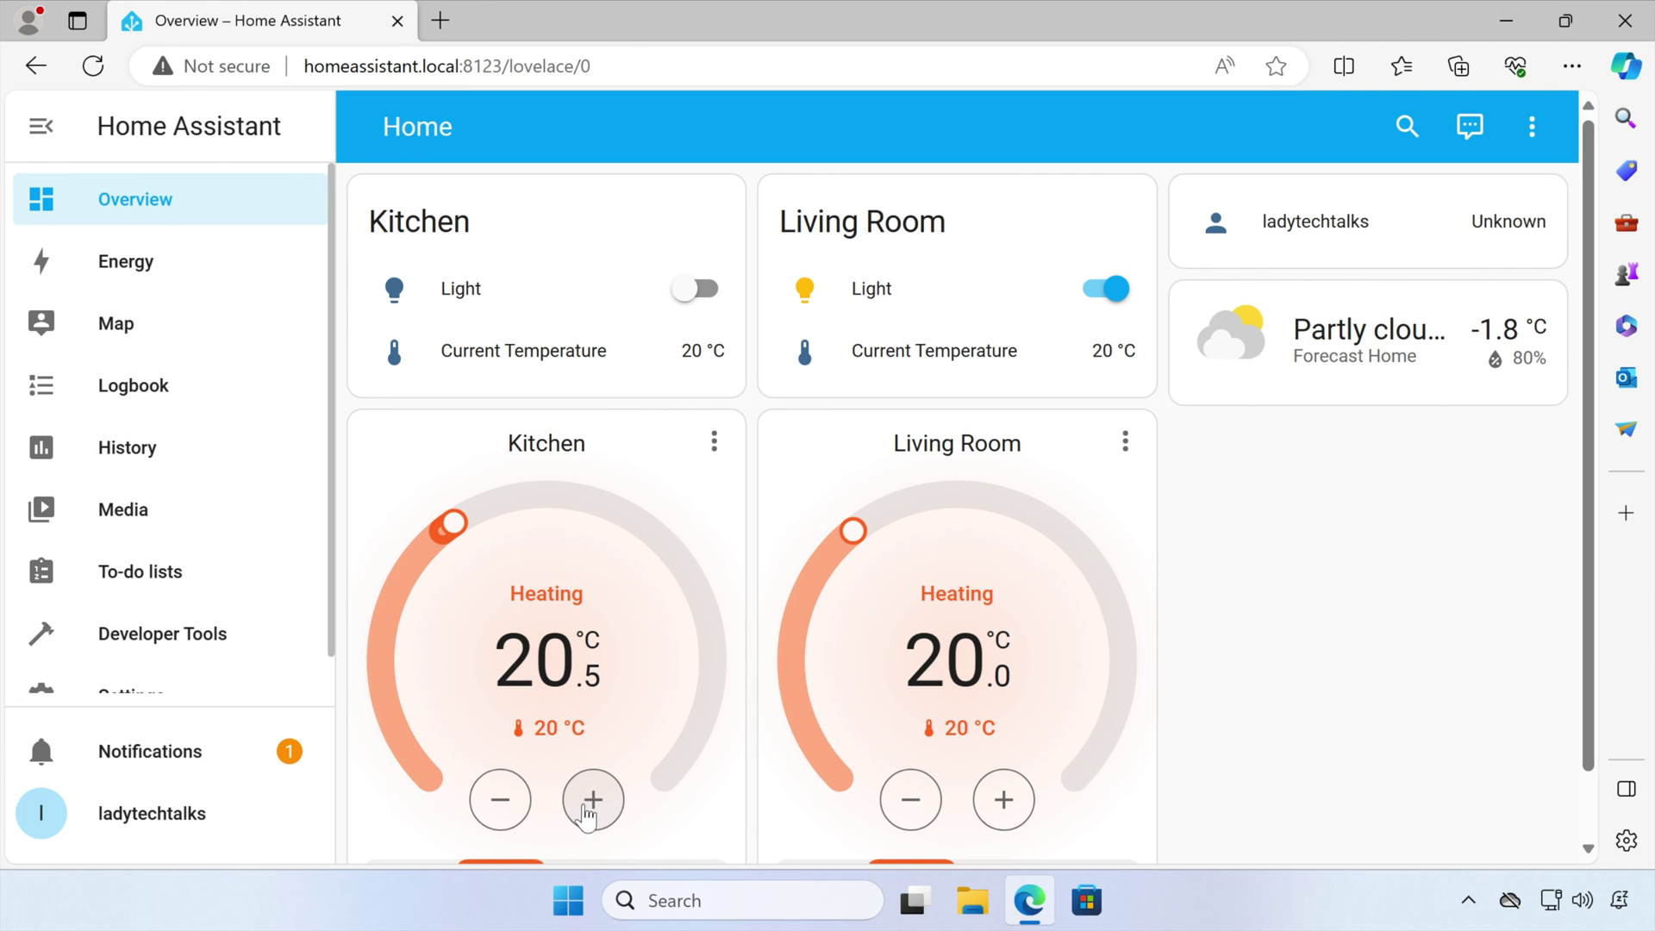
left_click(499, 802)
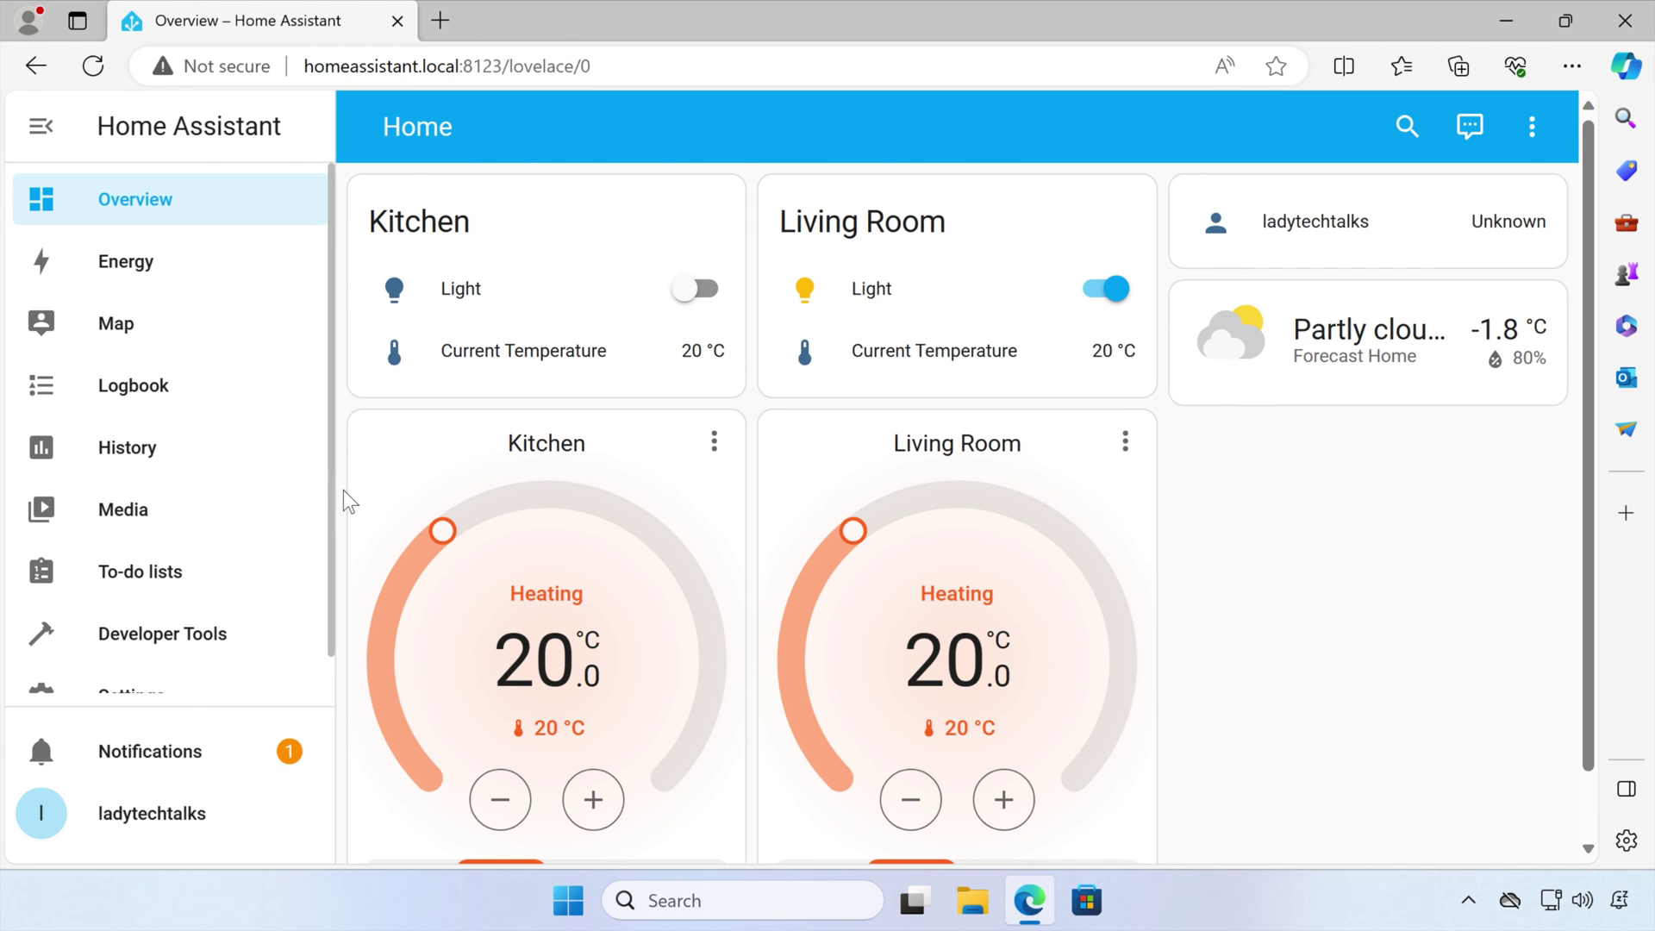
scroll(259, 517, "down", 1)
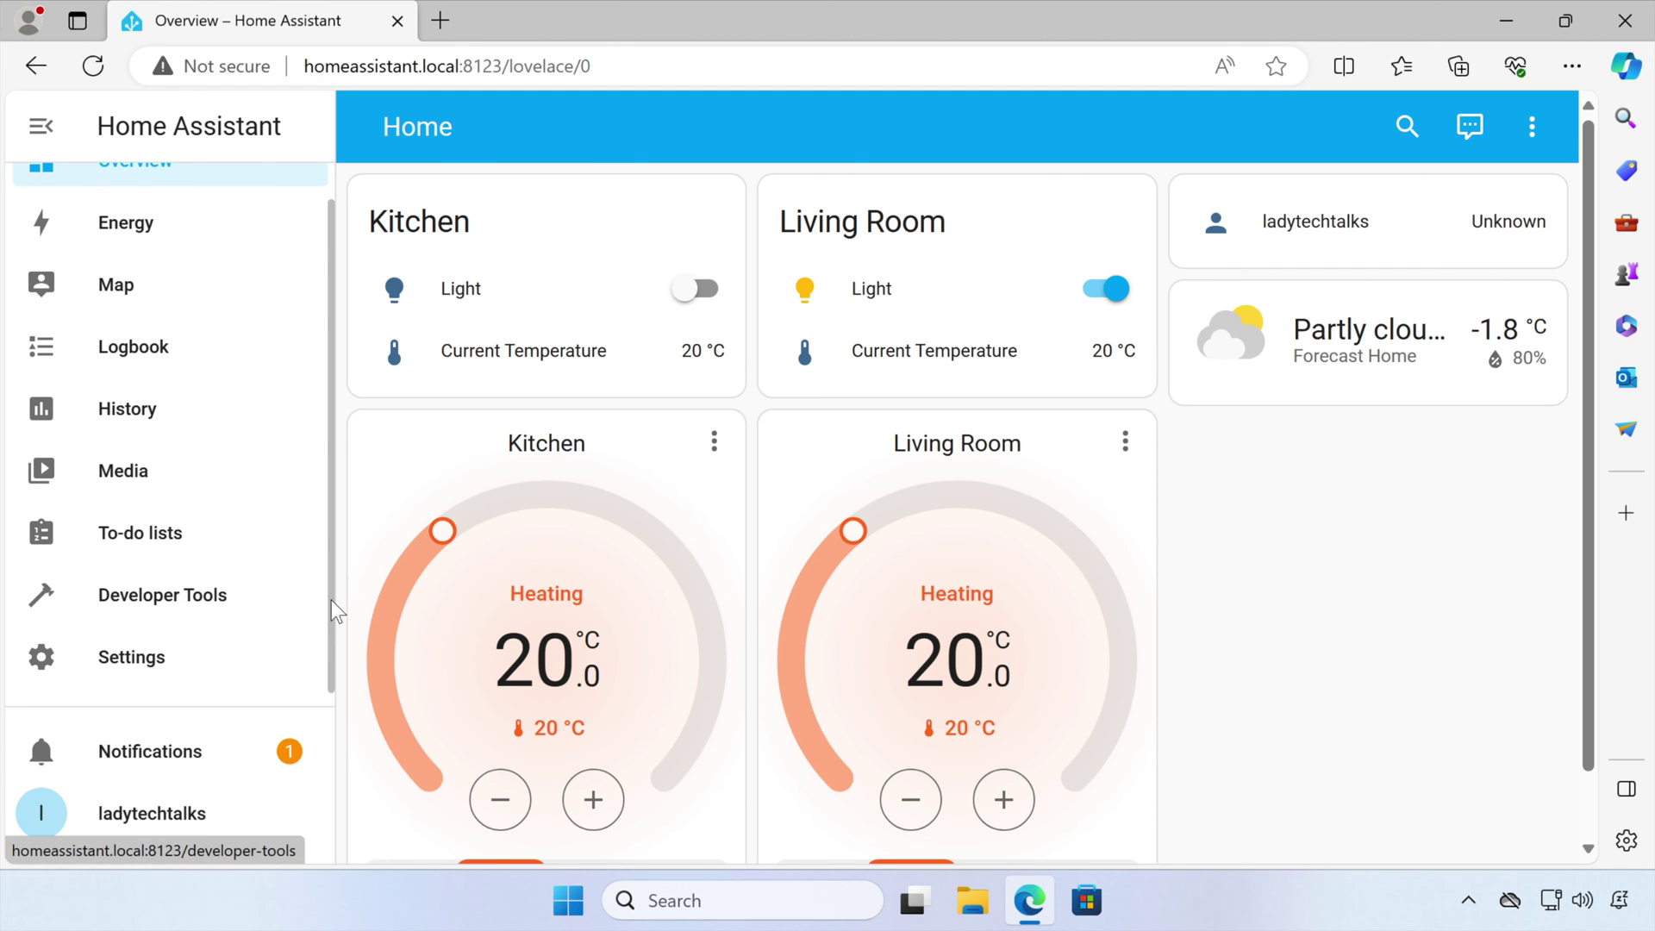
- From Settings > Automations & Scenes, create a new automation from scratch
left_click(143, 665)
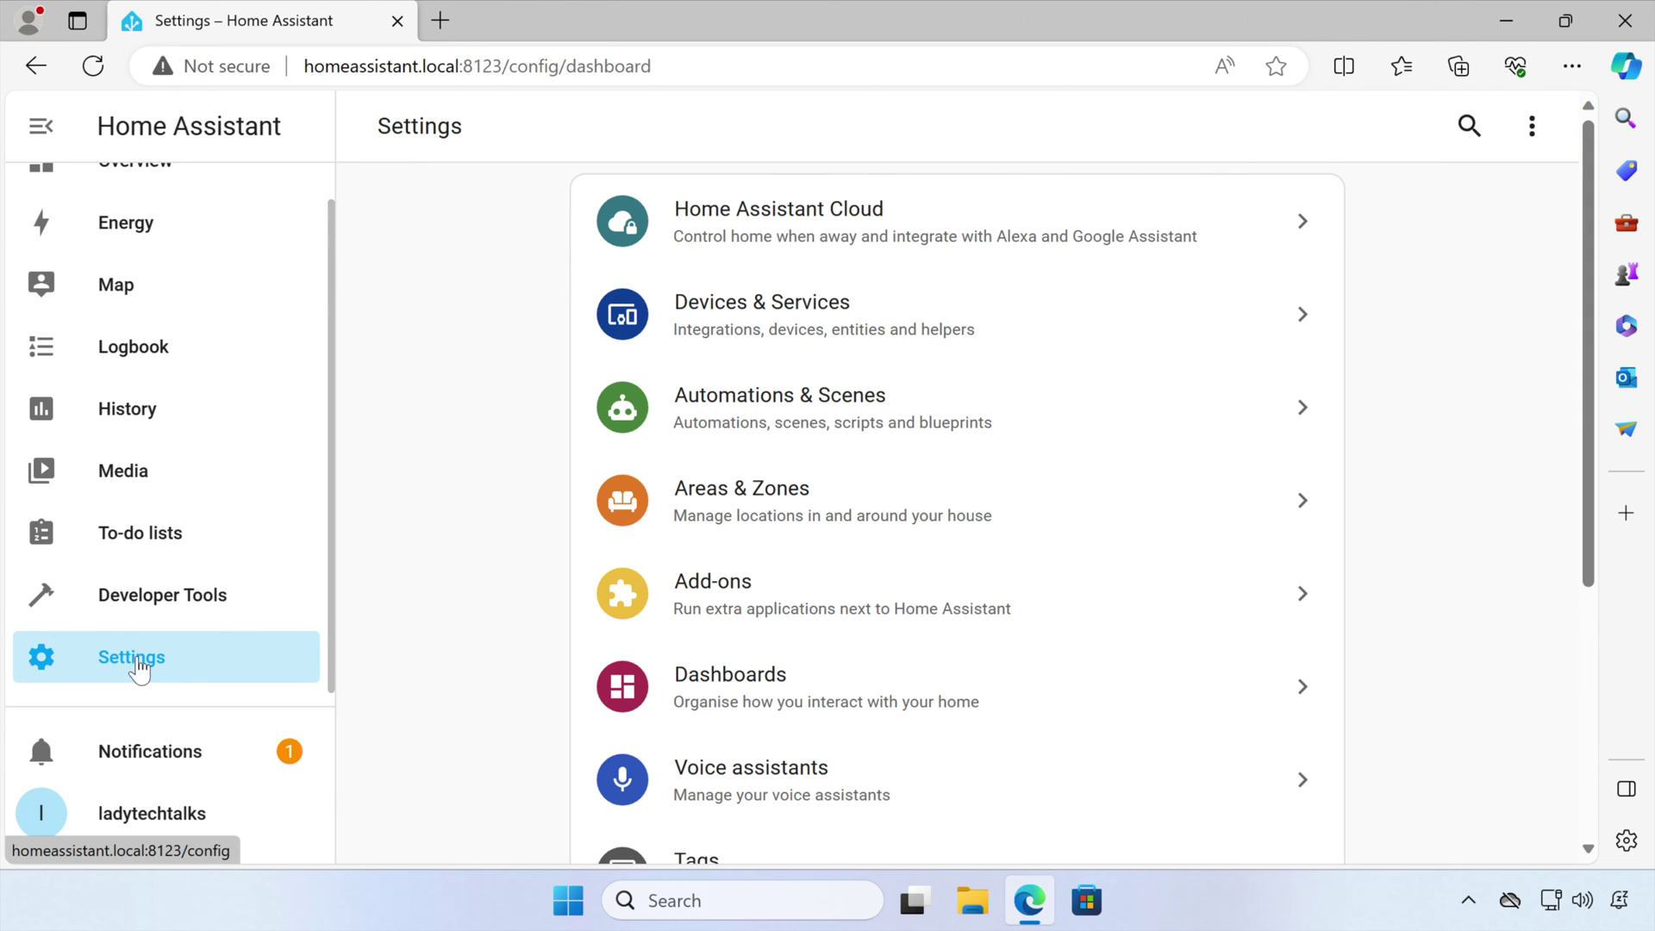
left_click(634, 421)
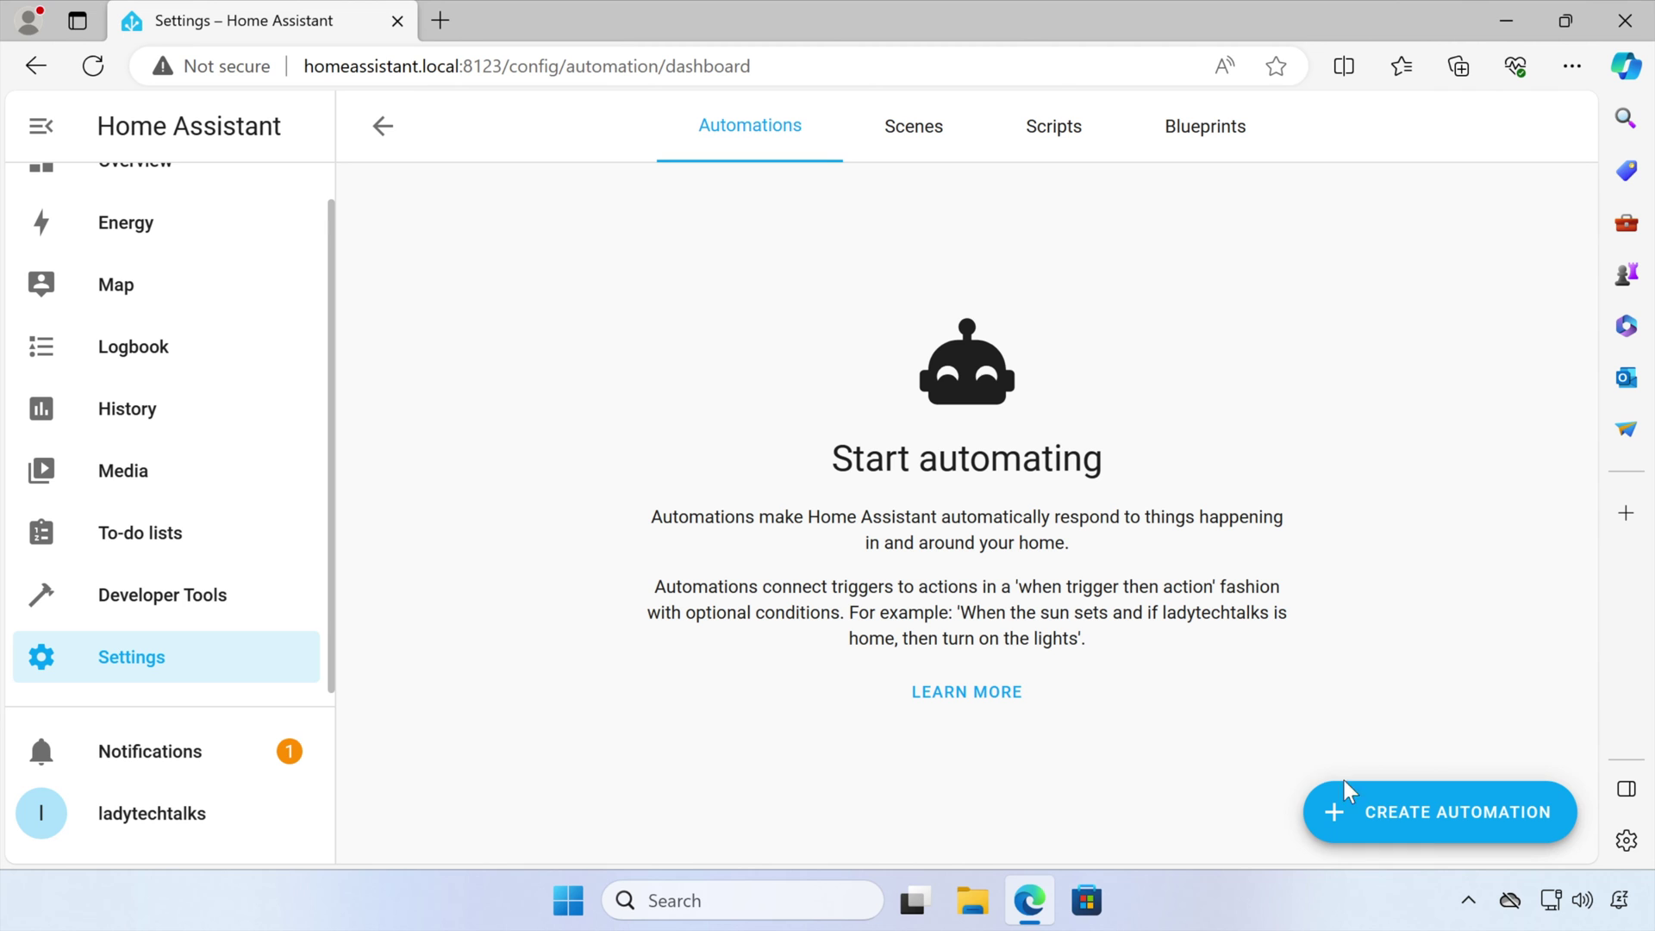
left_click(1413, 827)
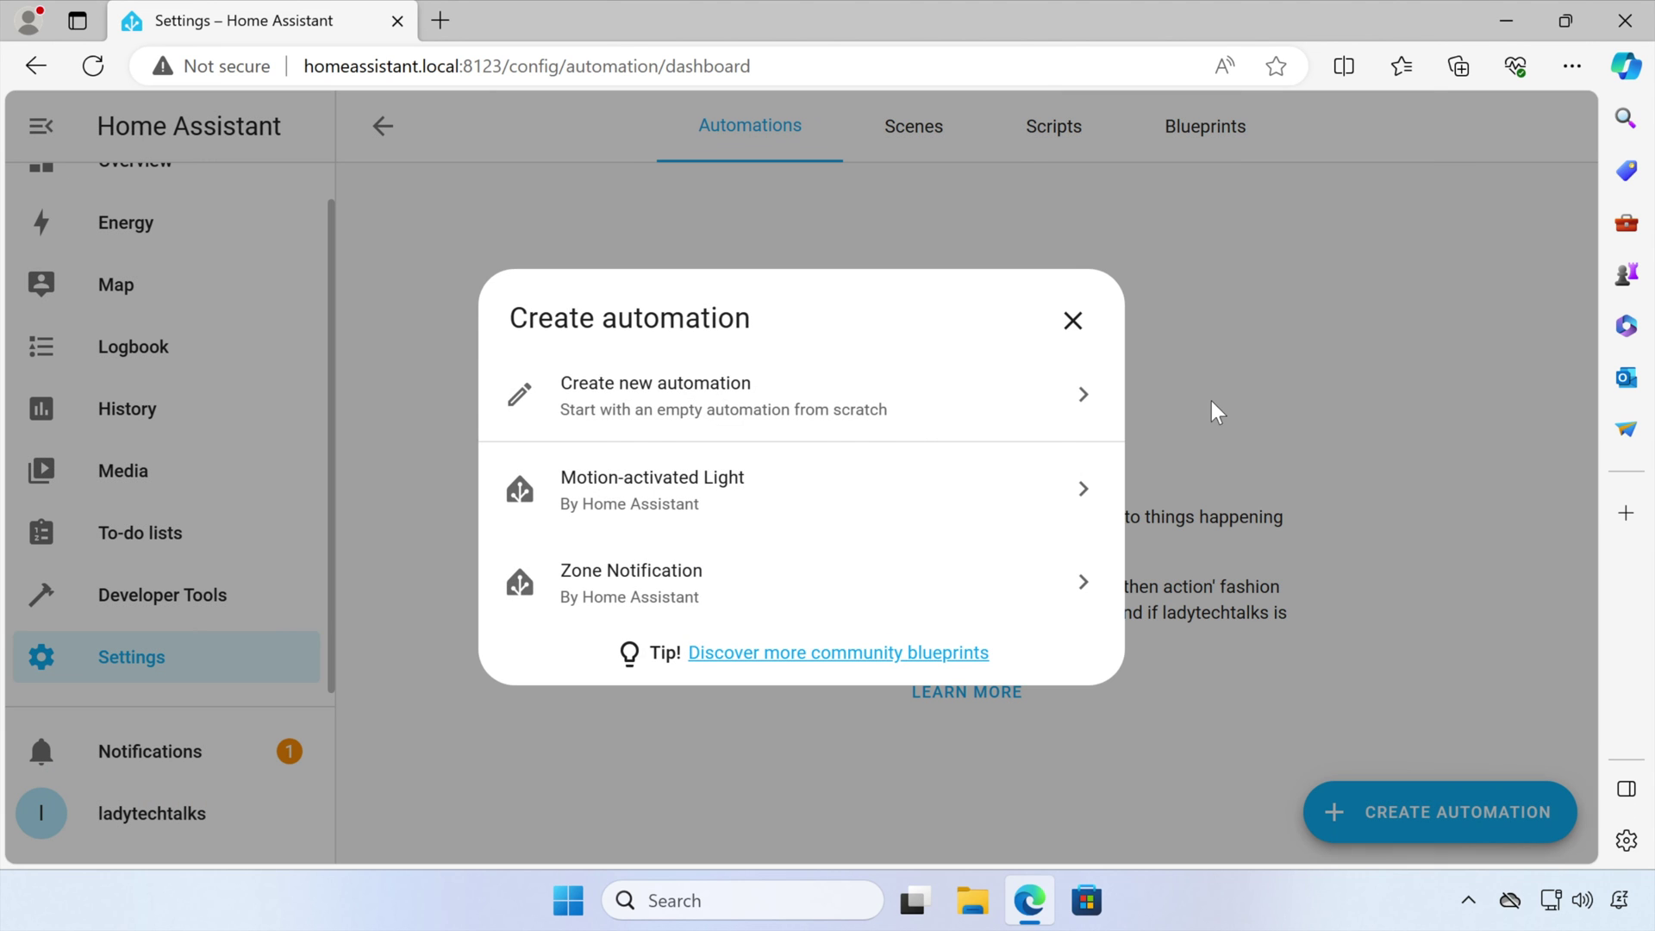
left_click(730, 394)
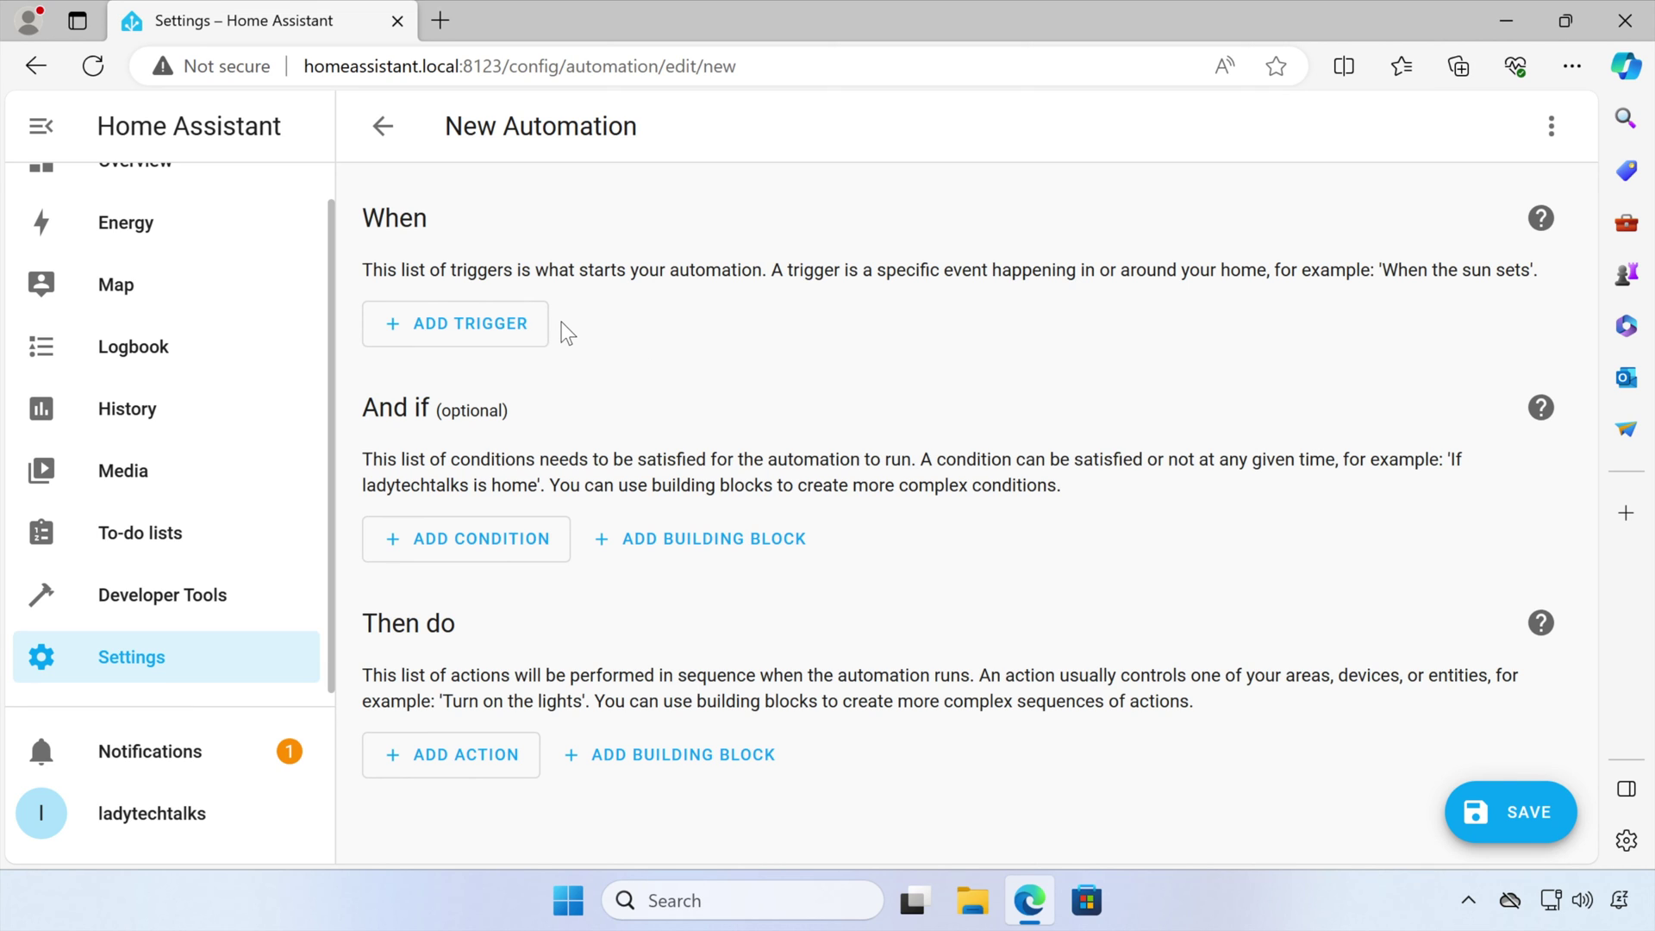
- Add a device trigger: Kitchen Light turned on
left_click(458, 323)
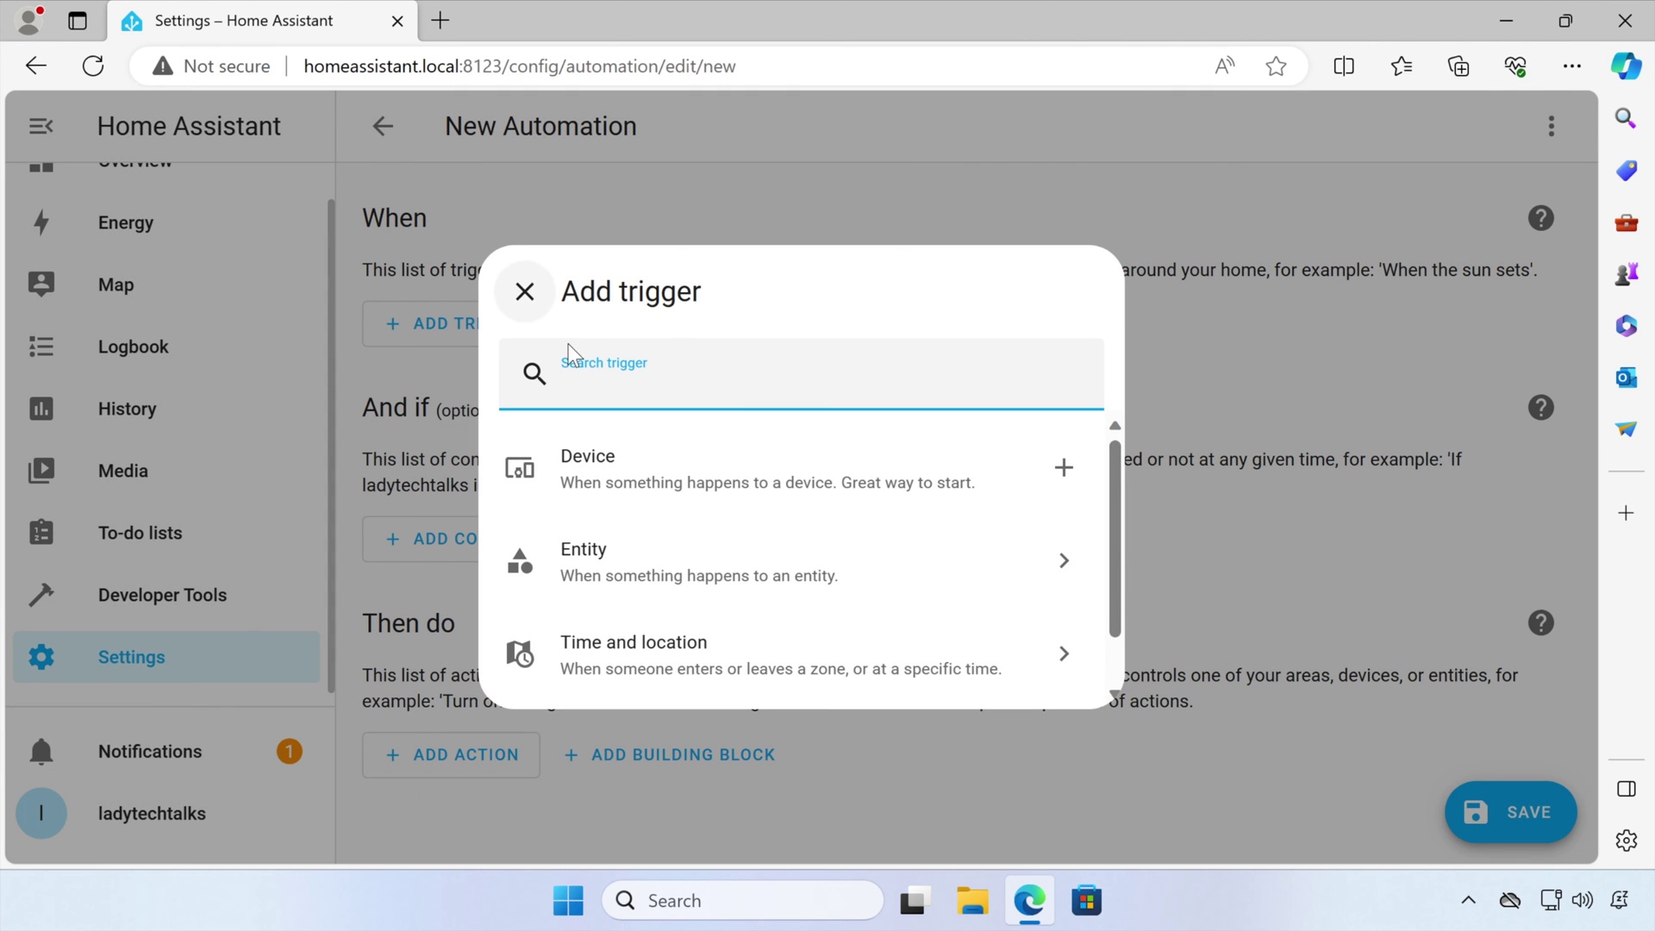
left_click(985, 460)
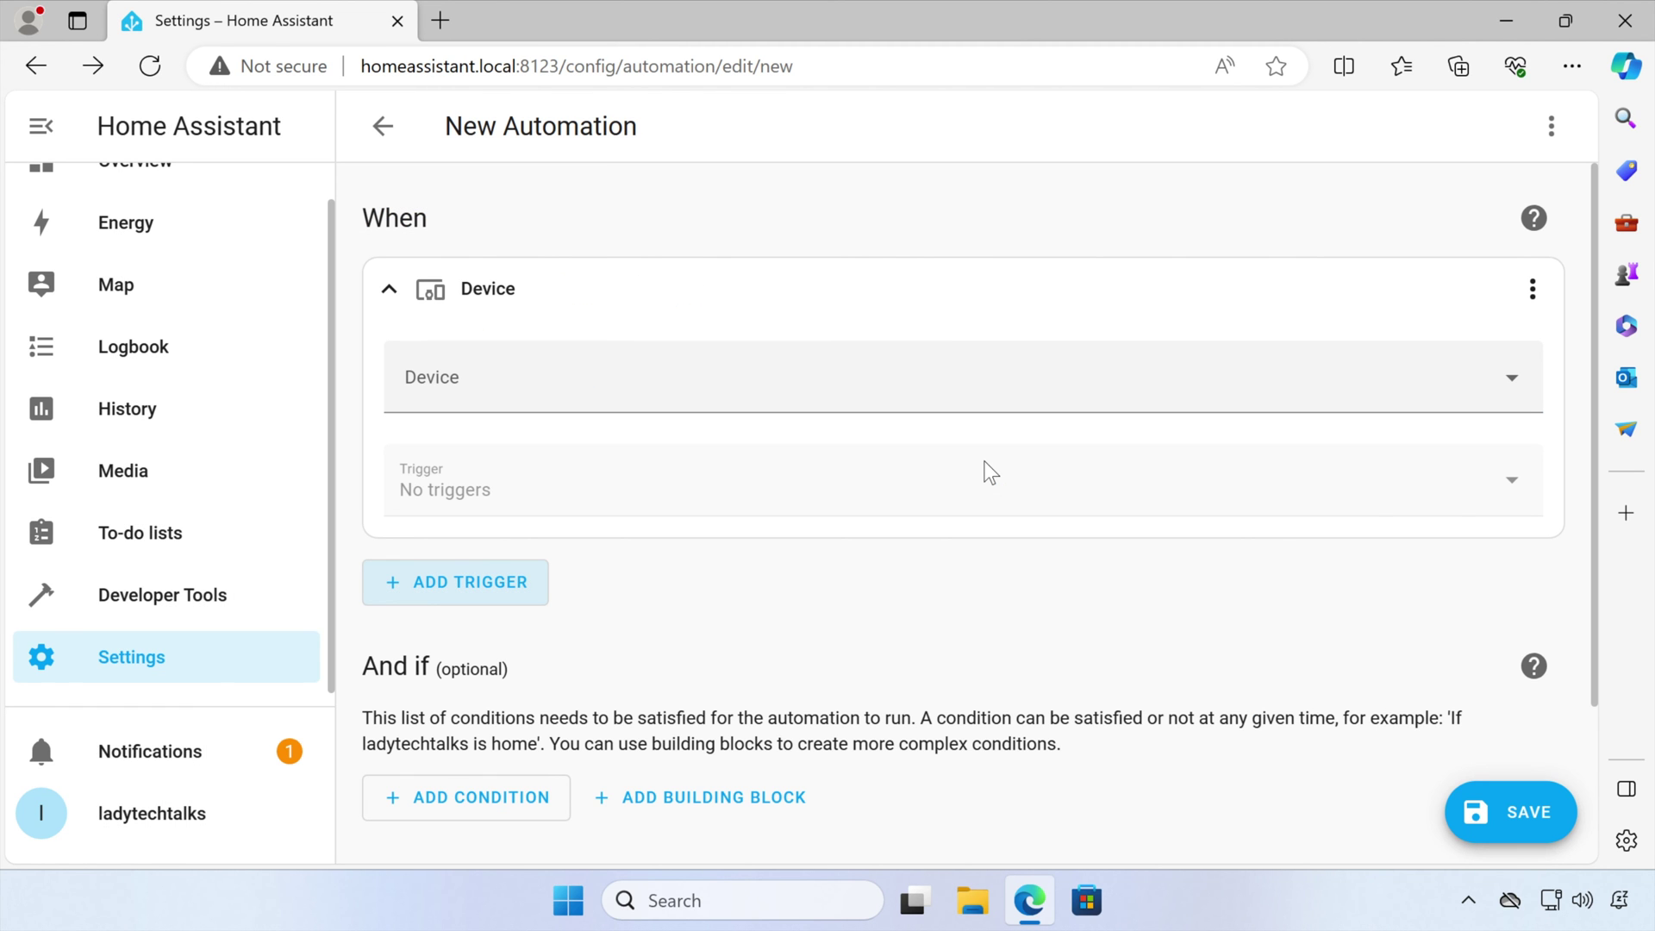
left_click(970, 404)
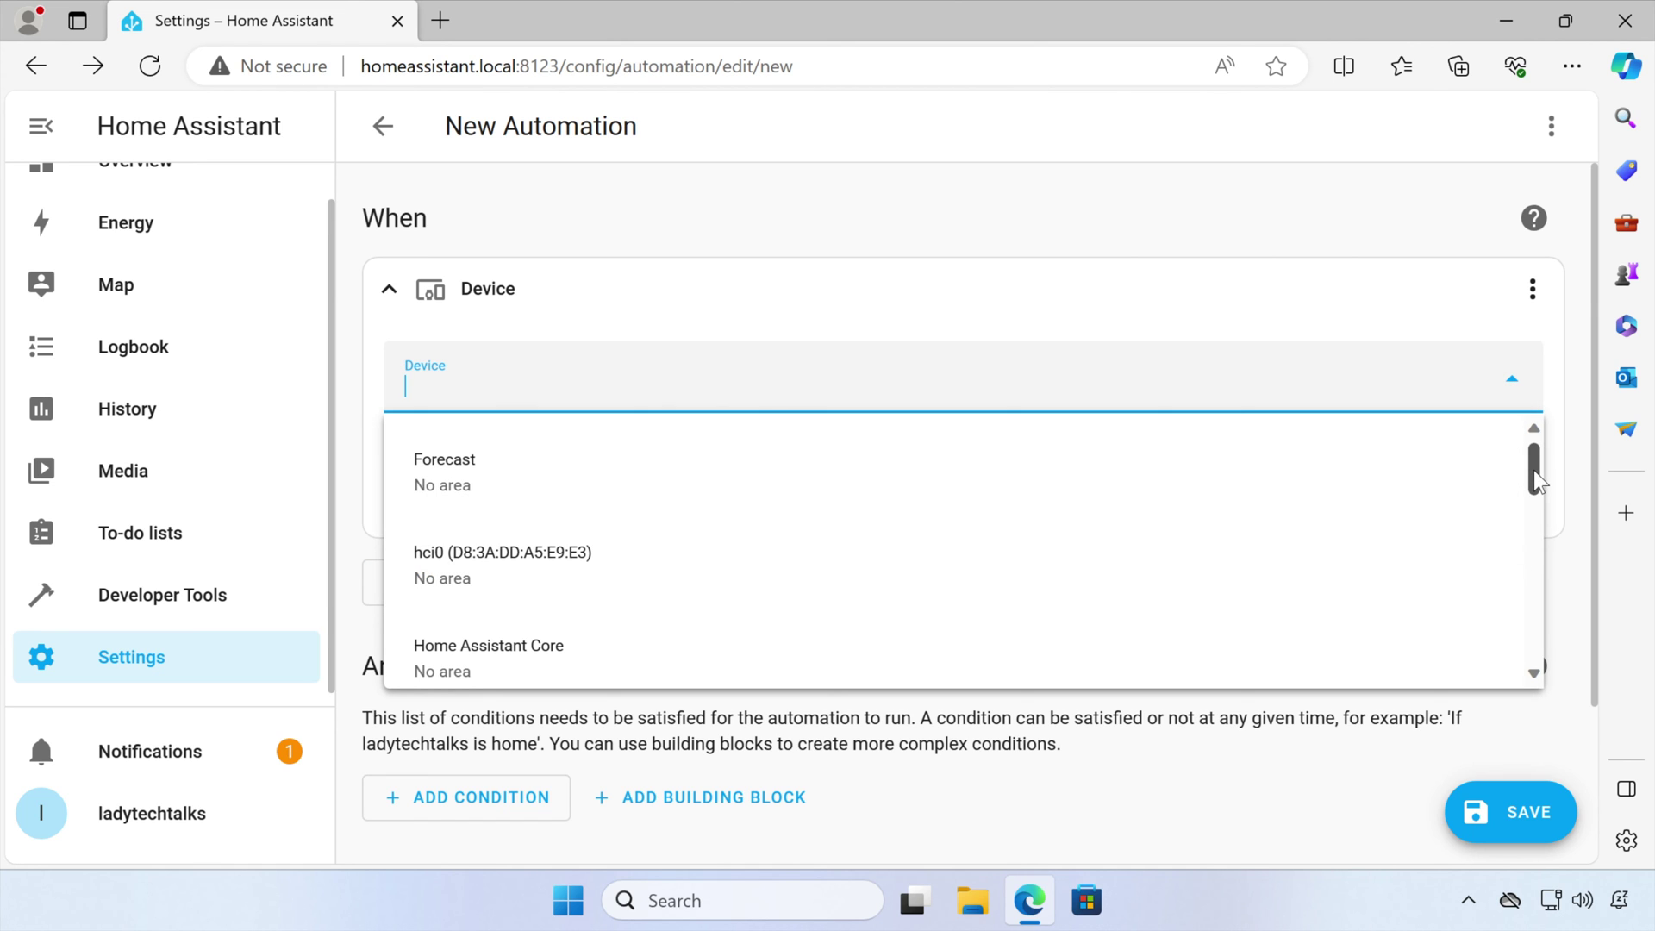
left_click_drag(1535, 469, 1496, 617)
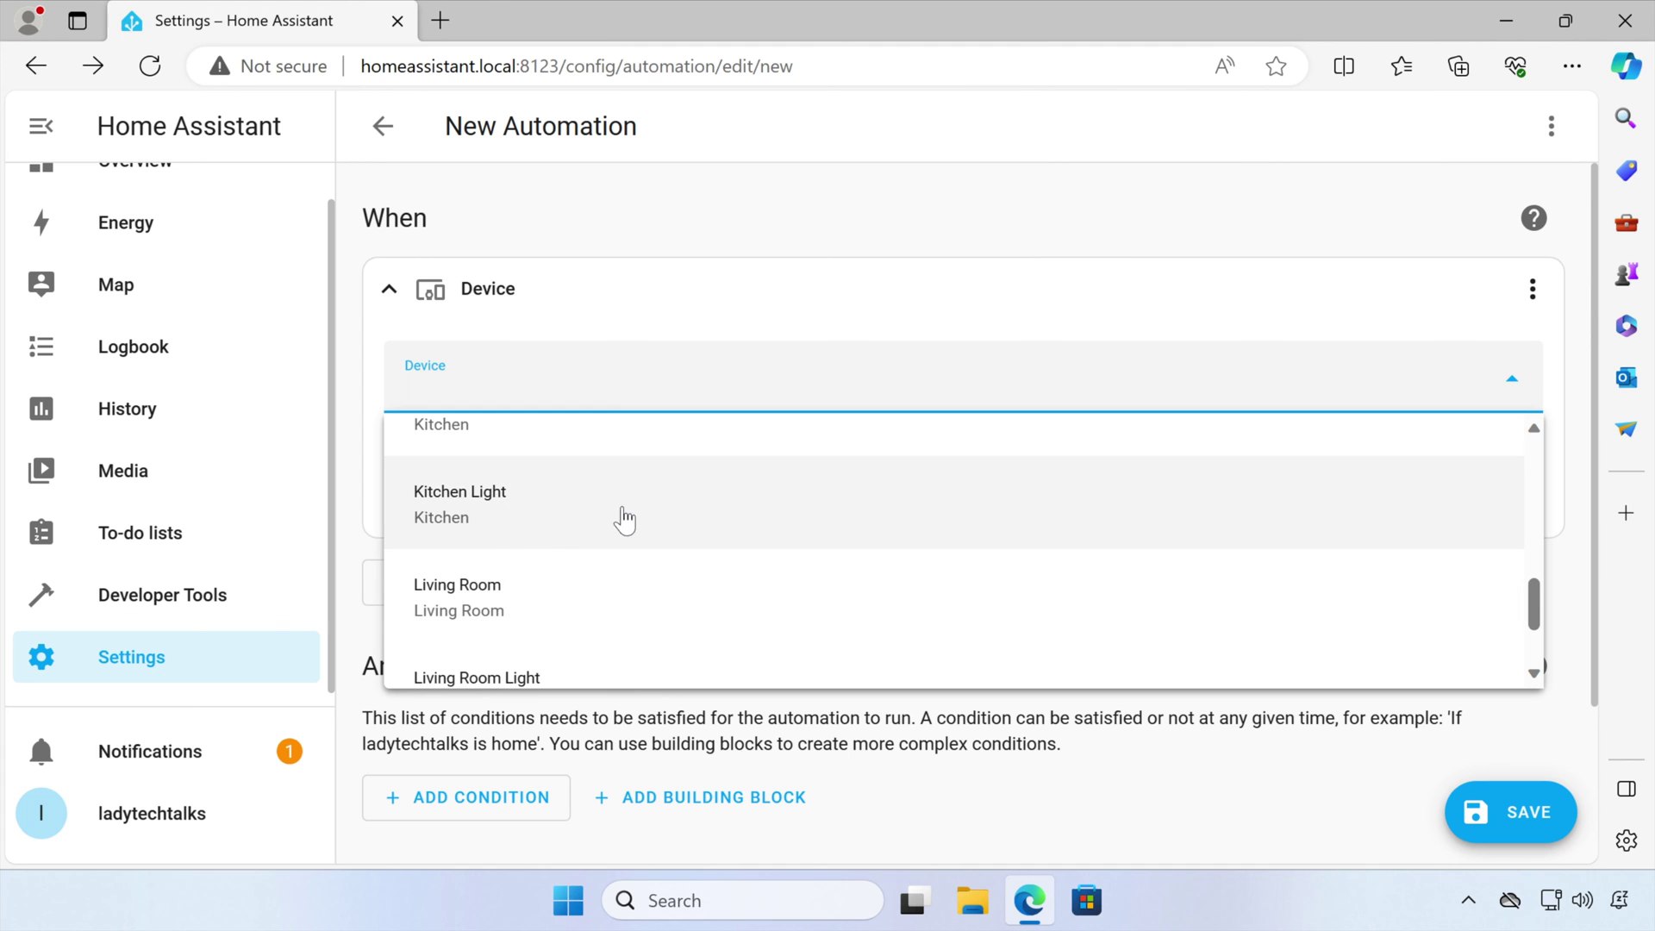
left_click(504, 520)
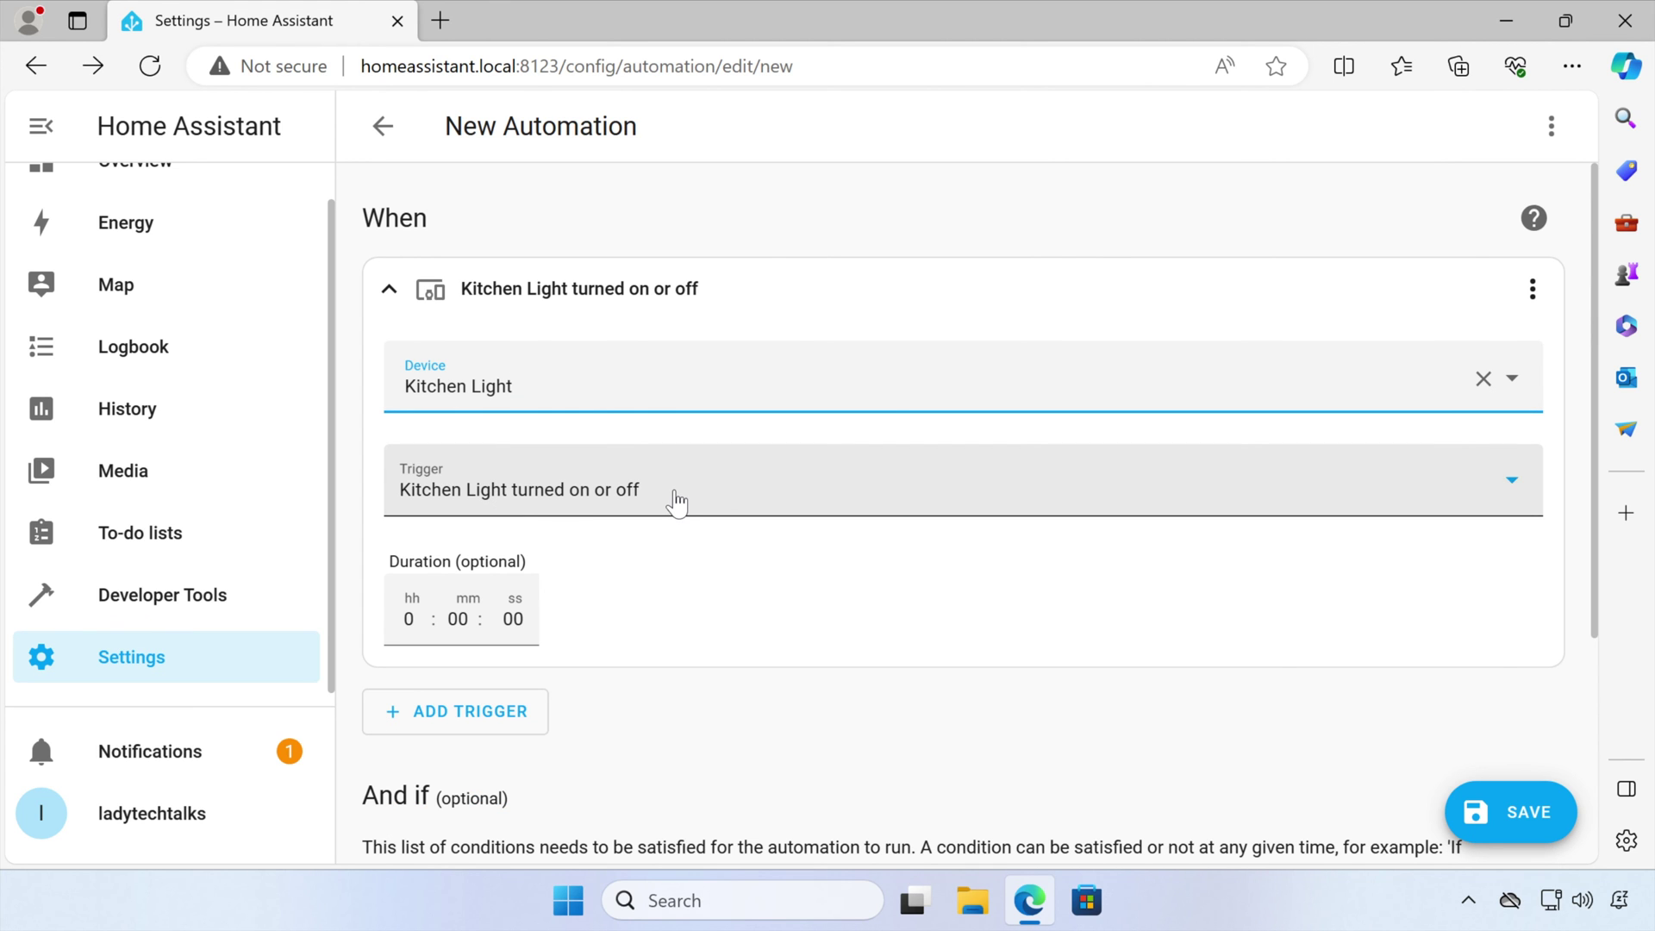
left_click(672, 501)
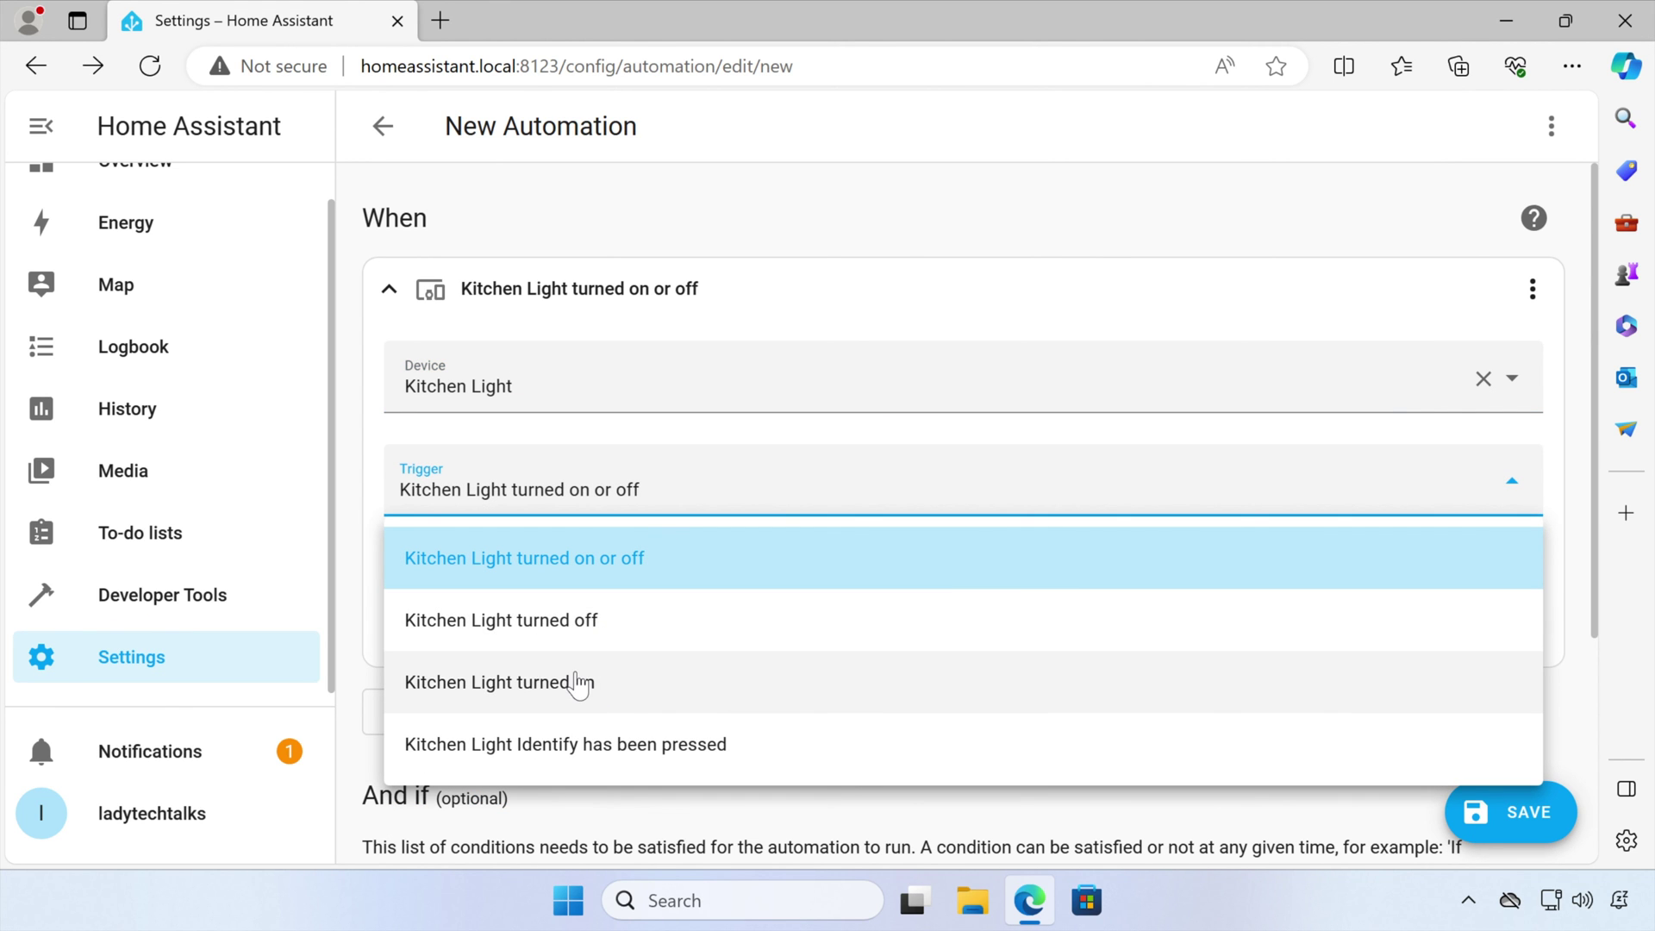
left_click(581, 682)
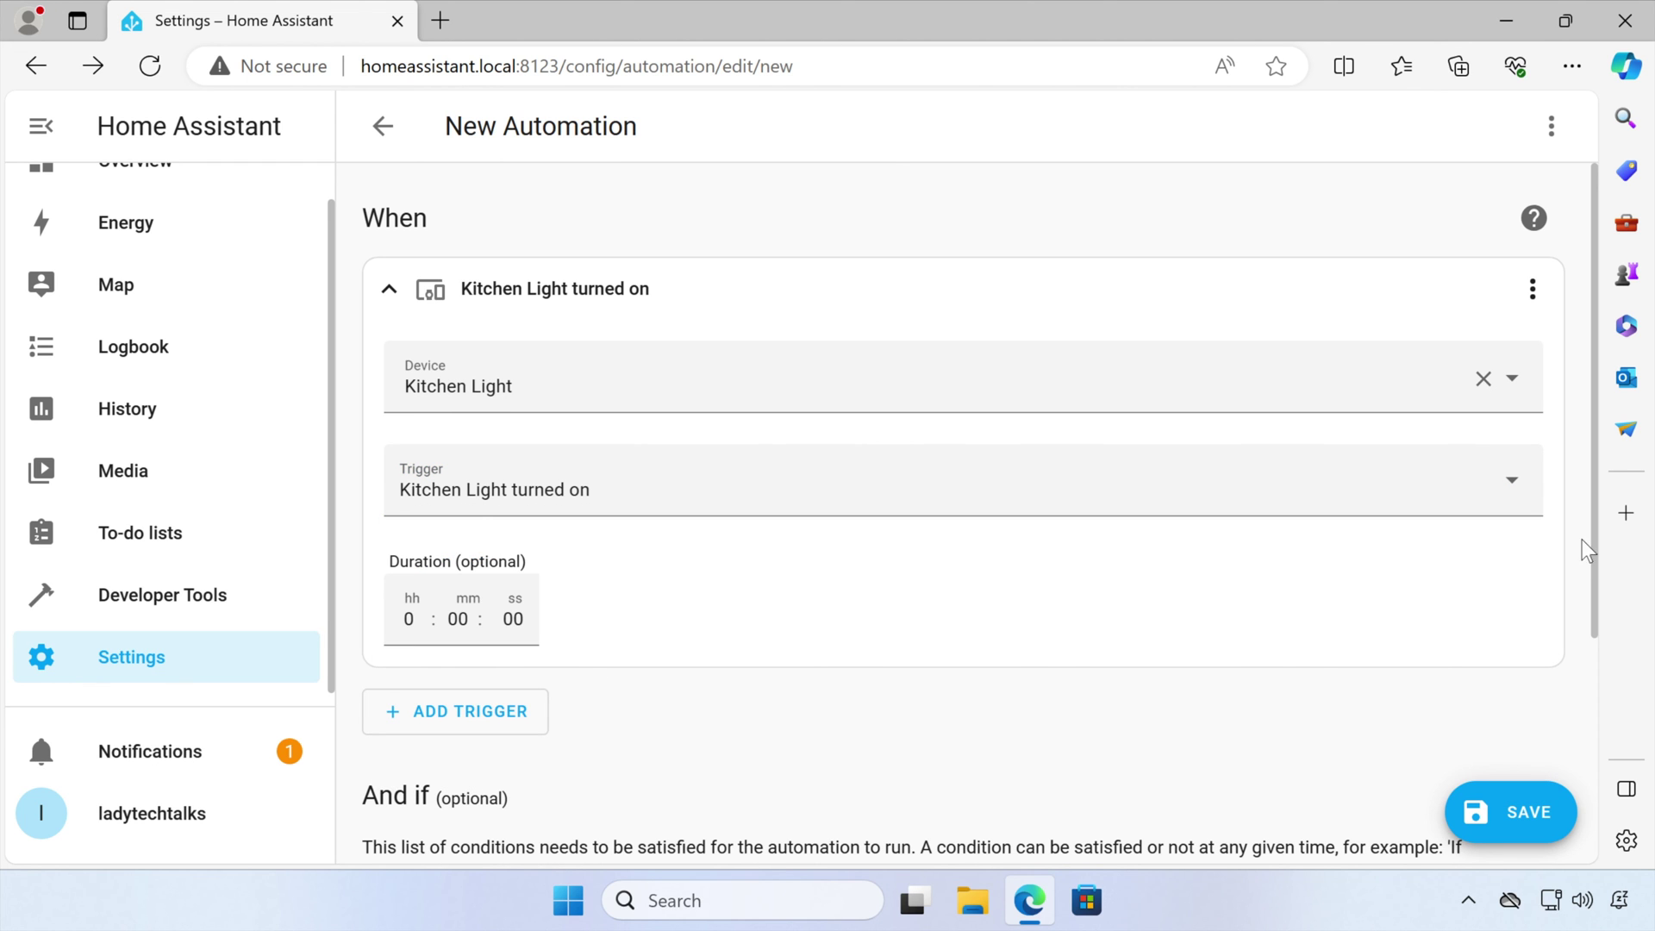
left_click_drag(1592, 535, 1576, 782)
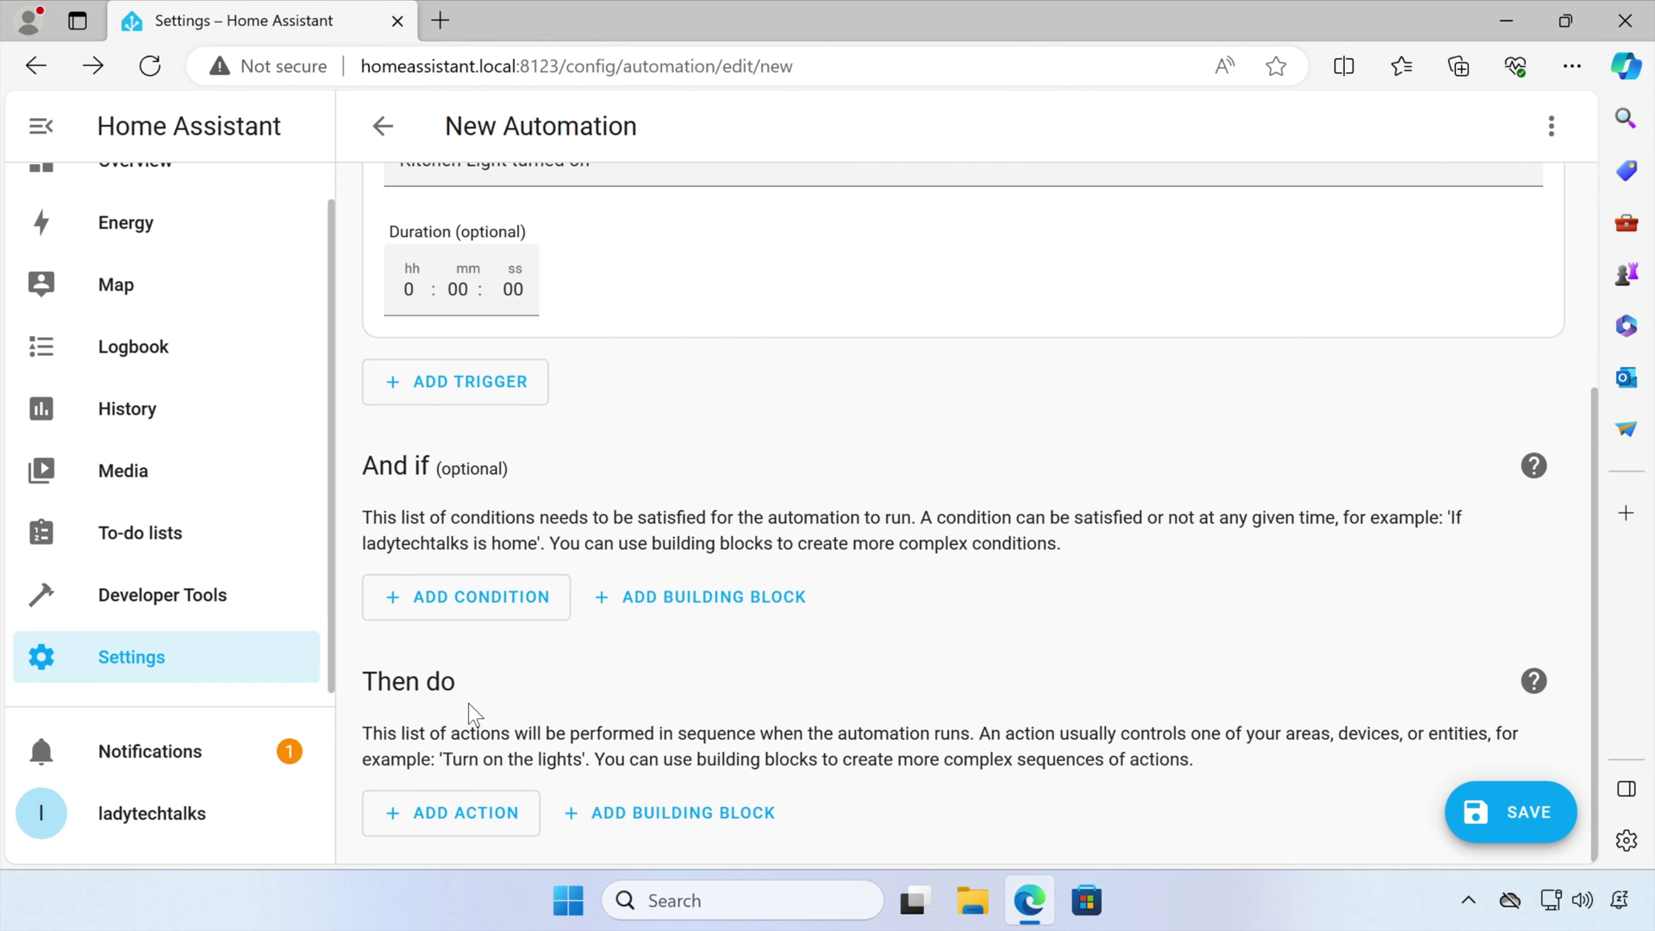
- Add a device action: turn off Living Room Light
left_click(475, 806)
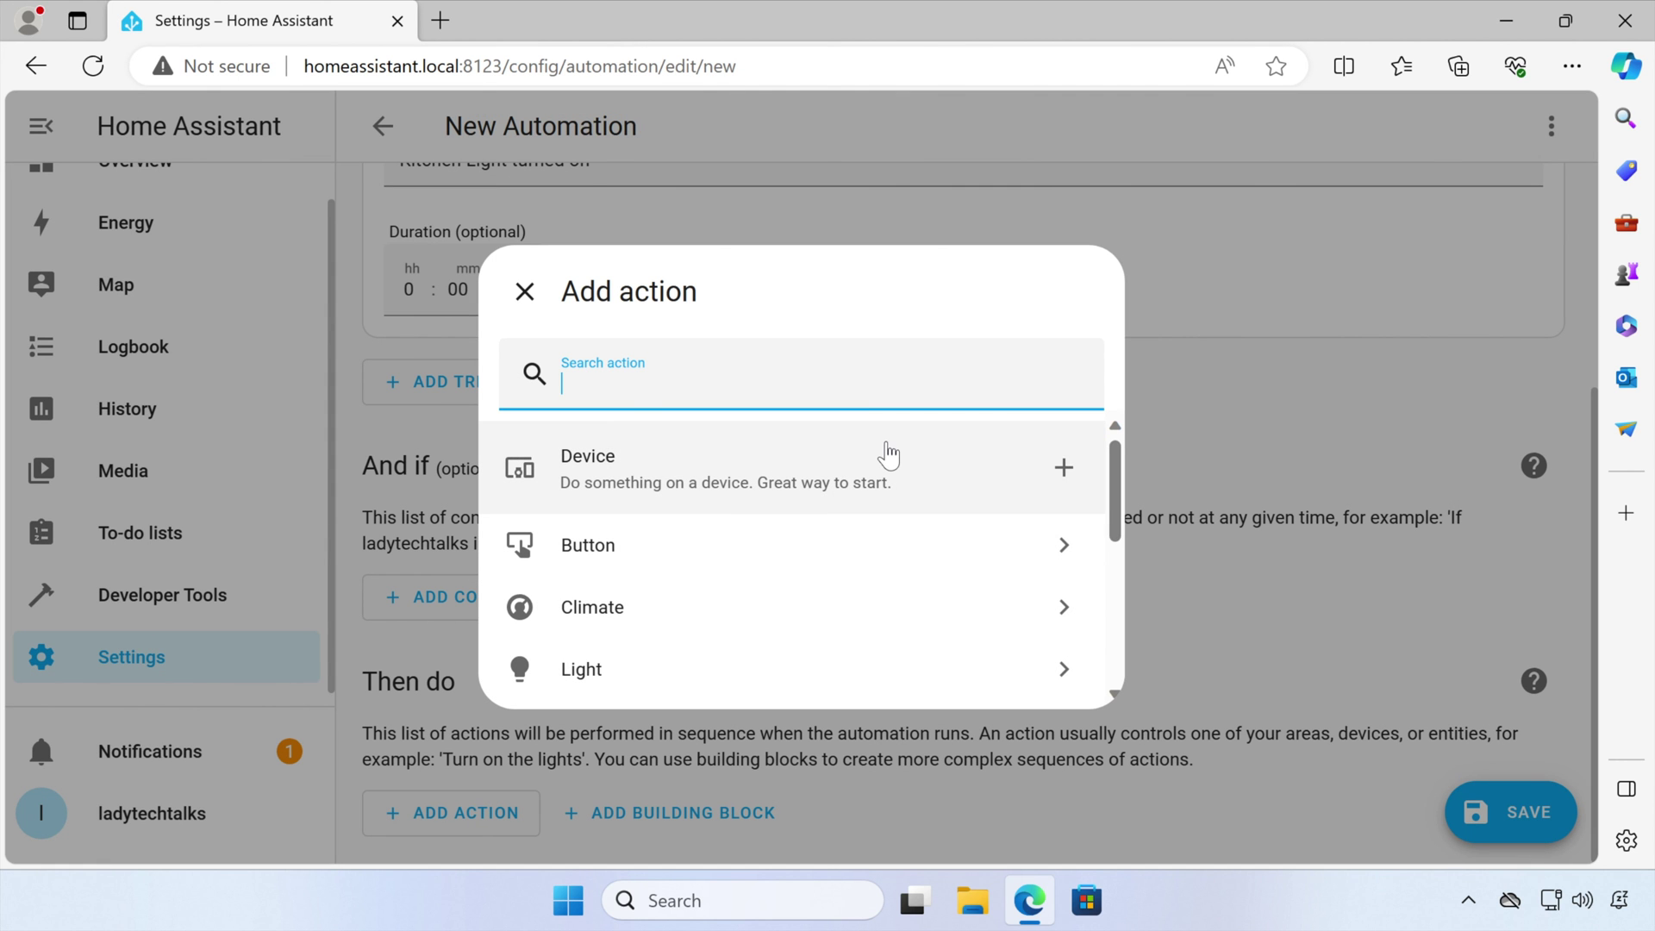
left_click(1054, 463)
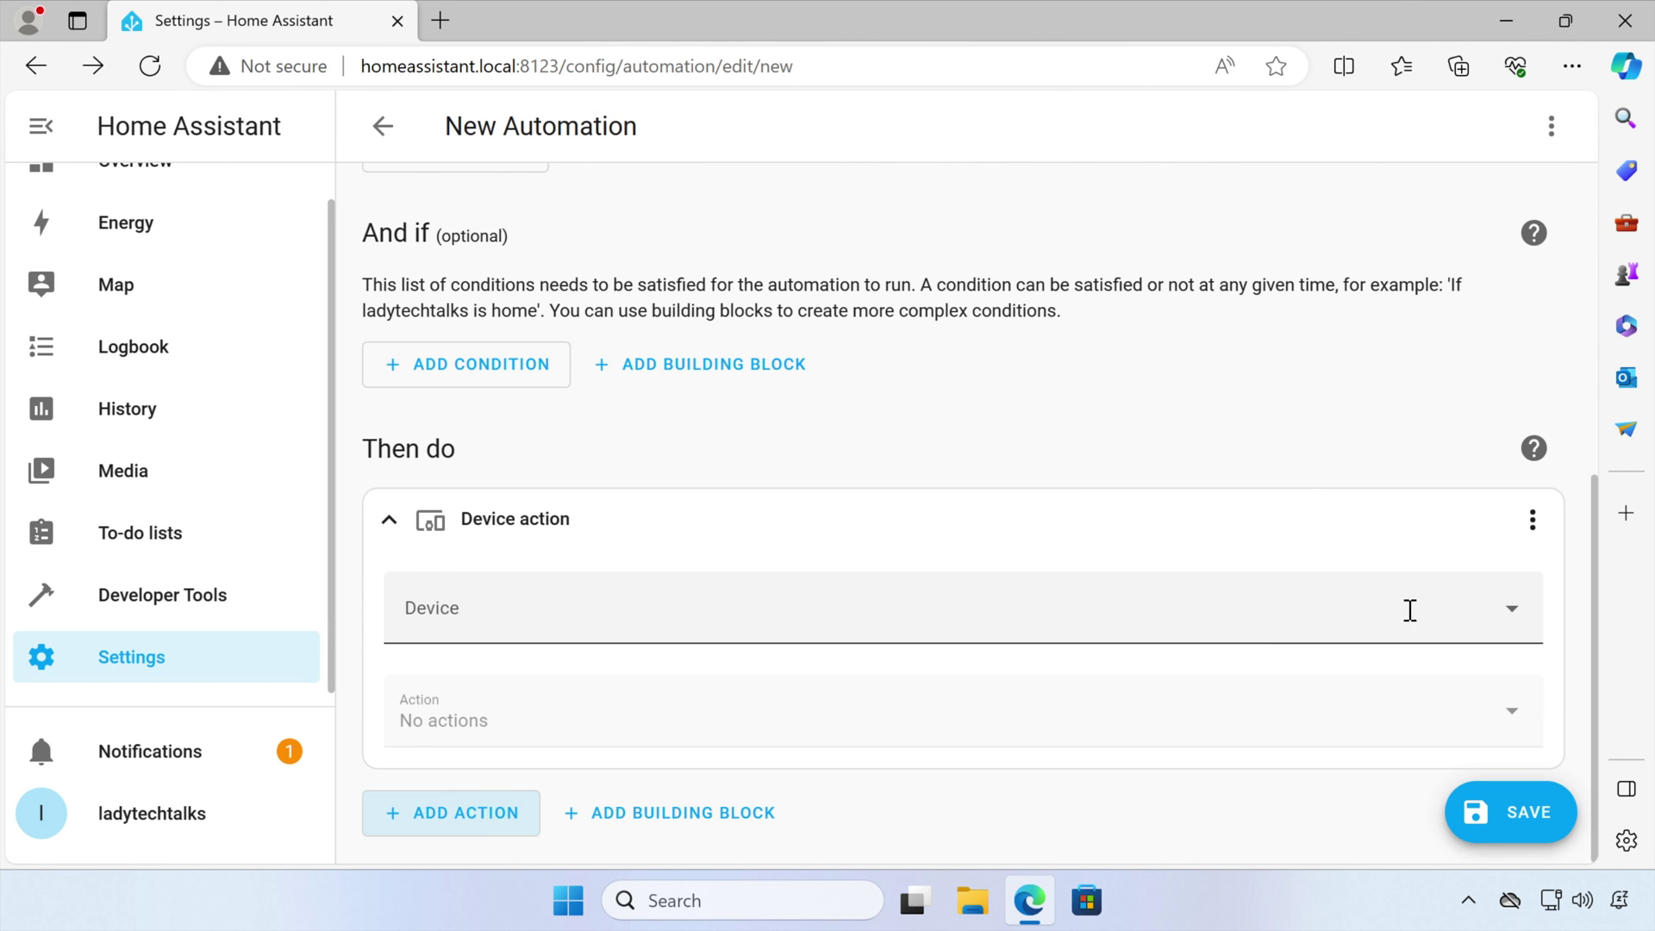
left_click(1511, 617)
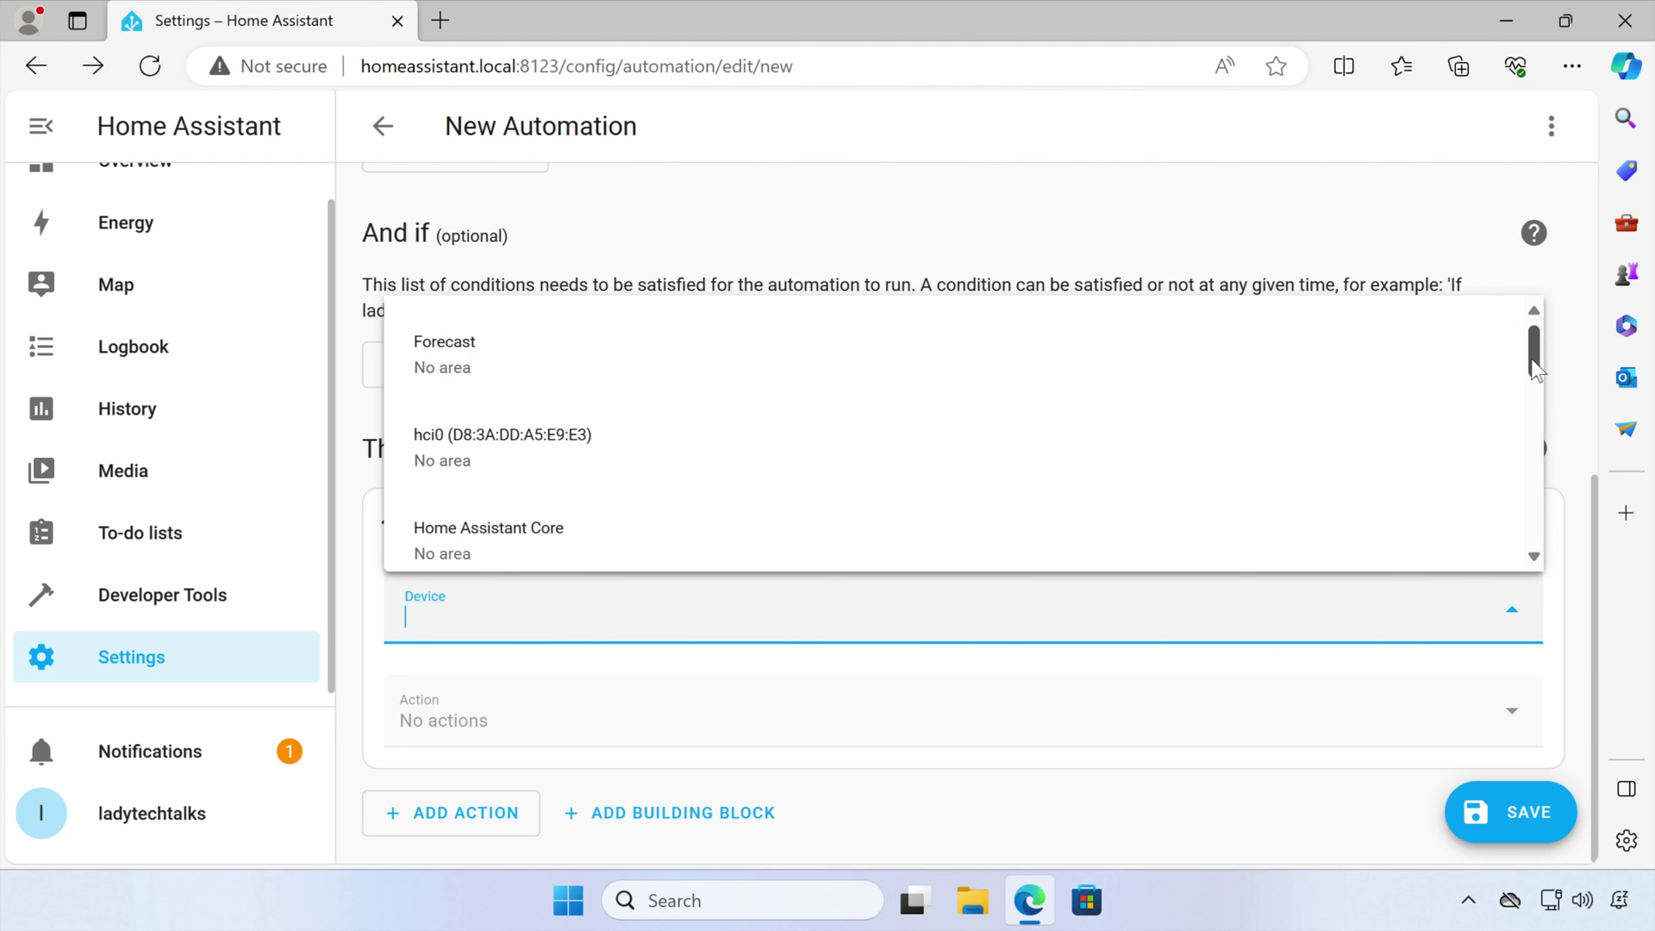
left_click_drag(1532, 358, 1508, 518)
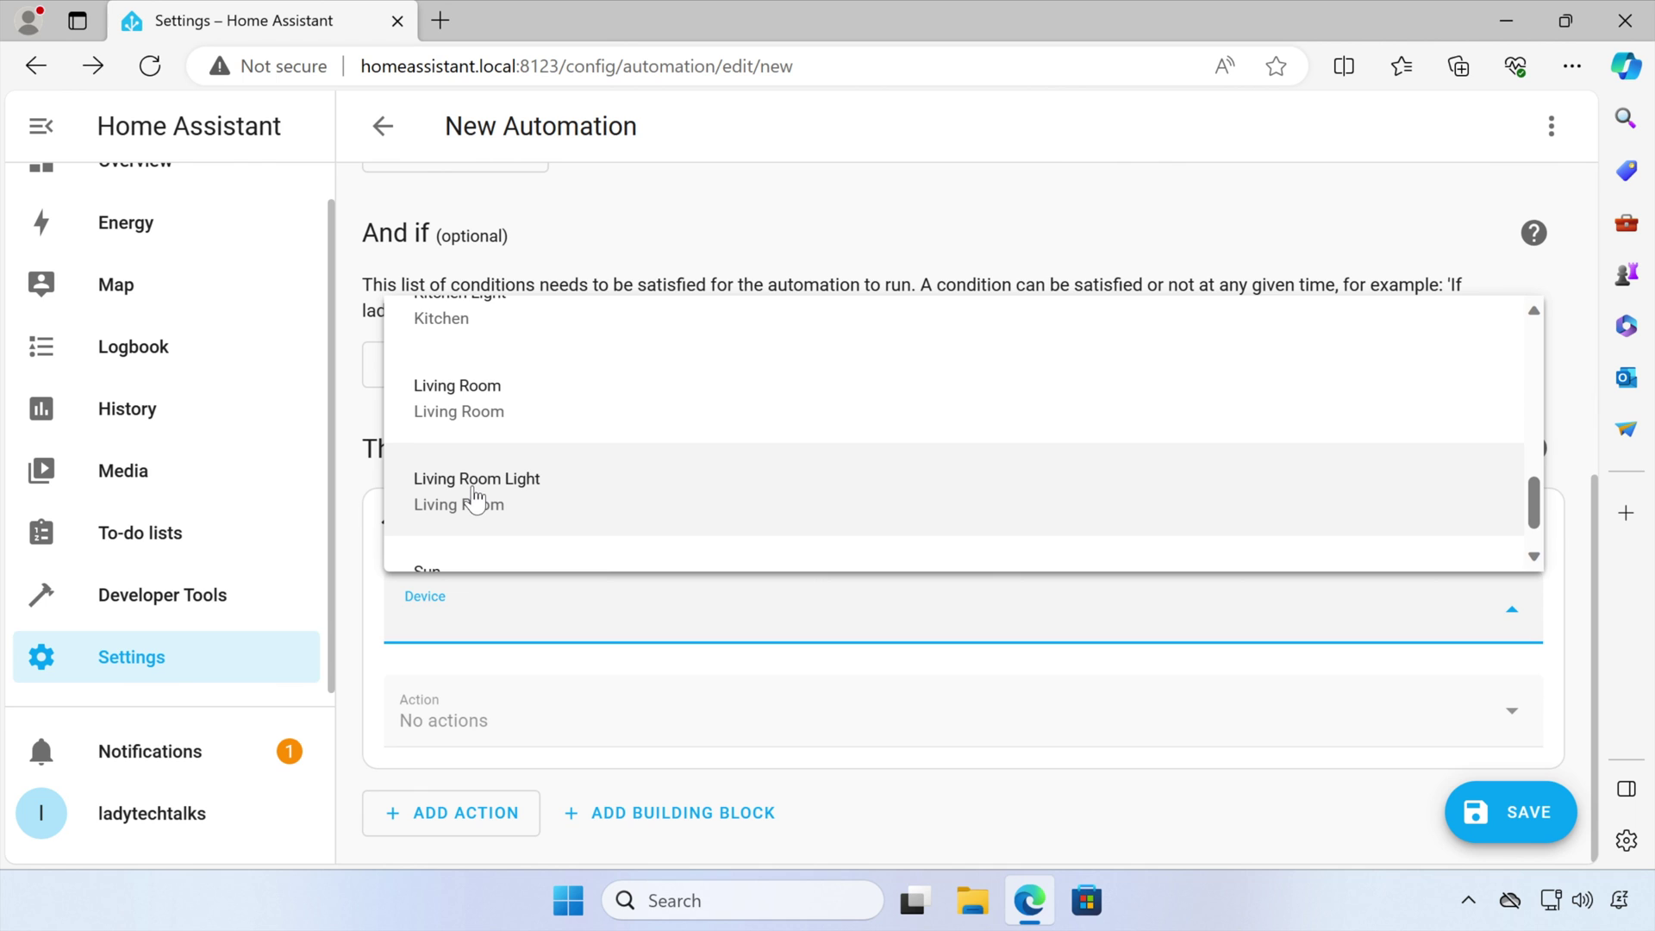
left_click(479, 497)
left_click(607, 715)
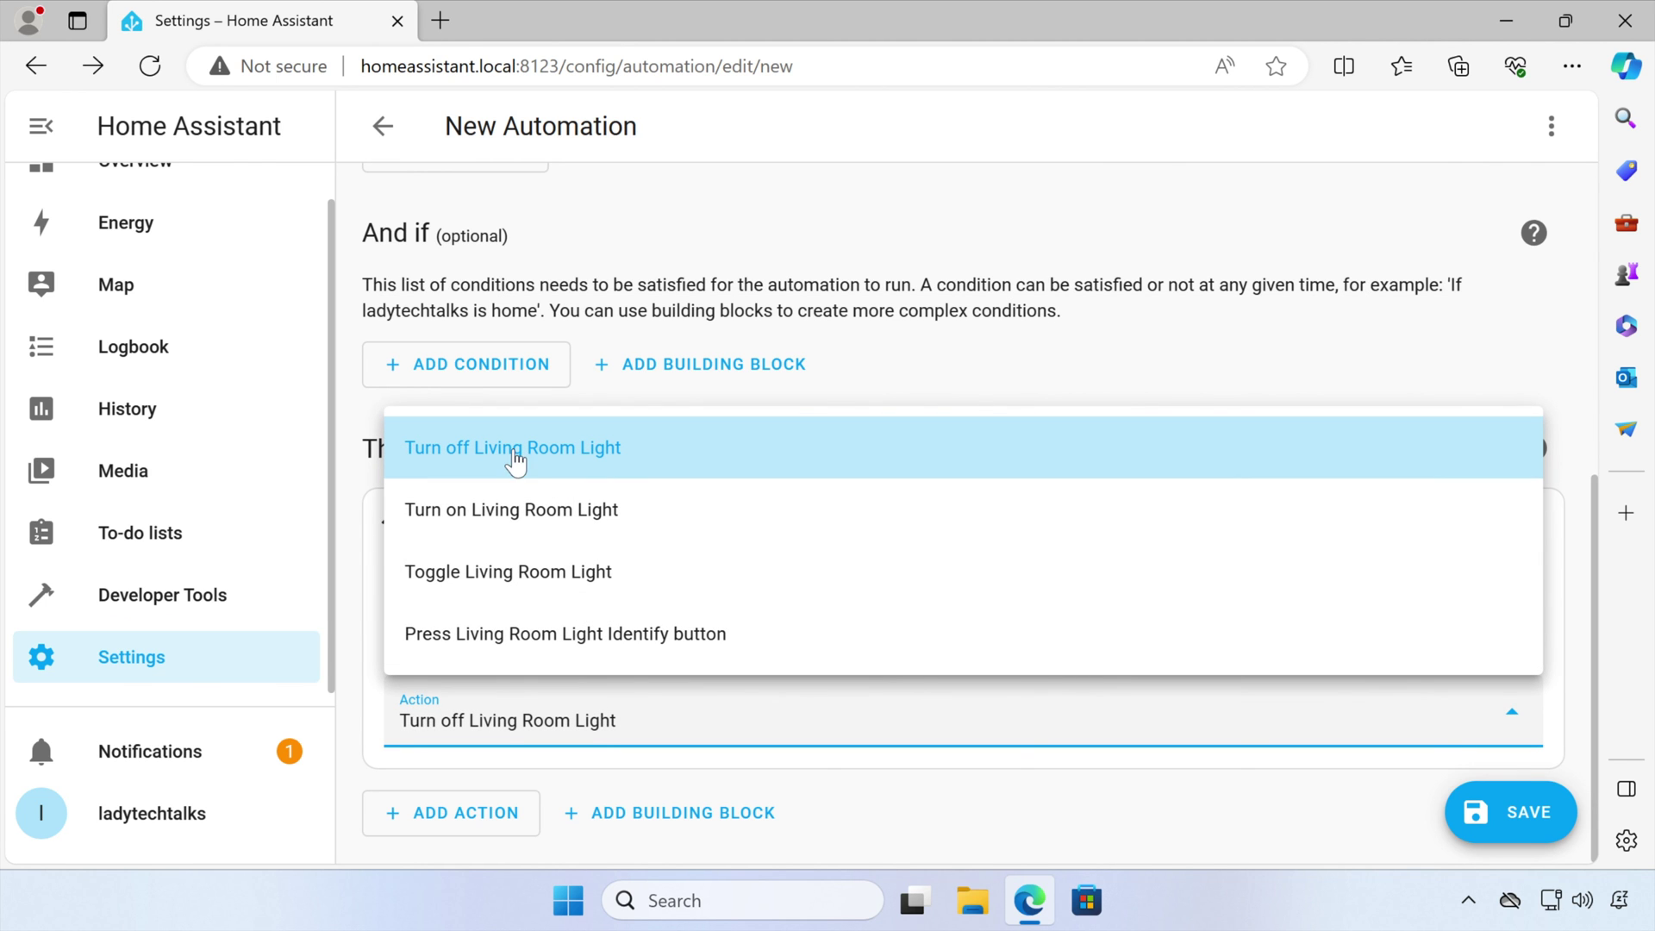
left_click(521, 447)
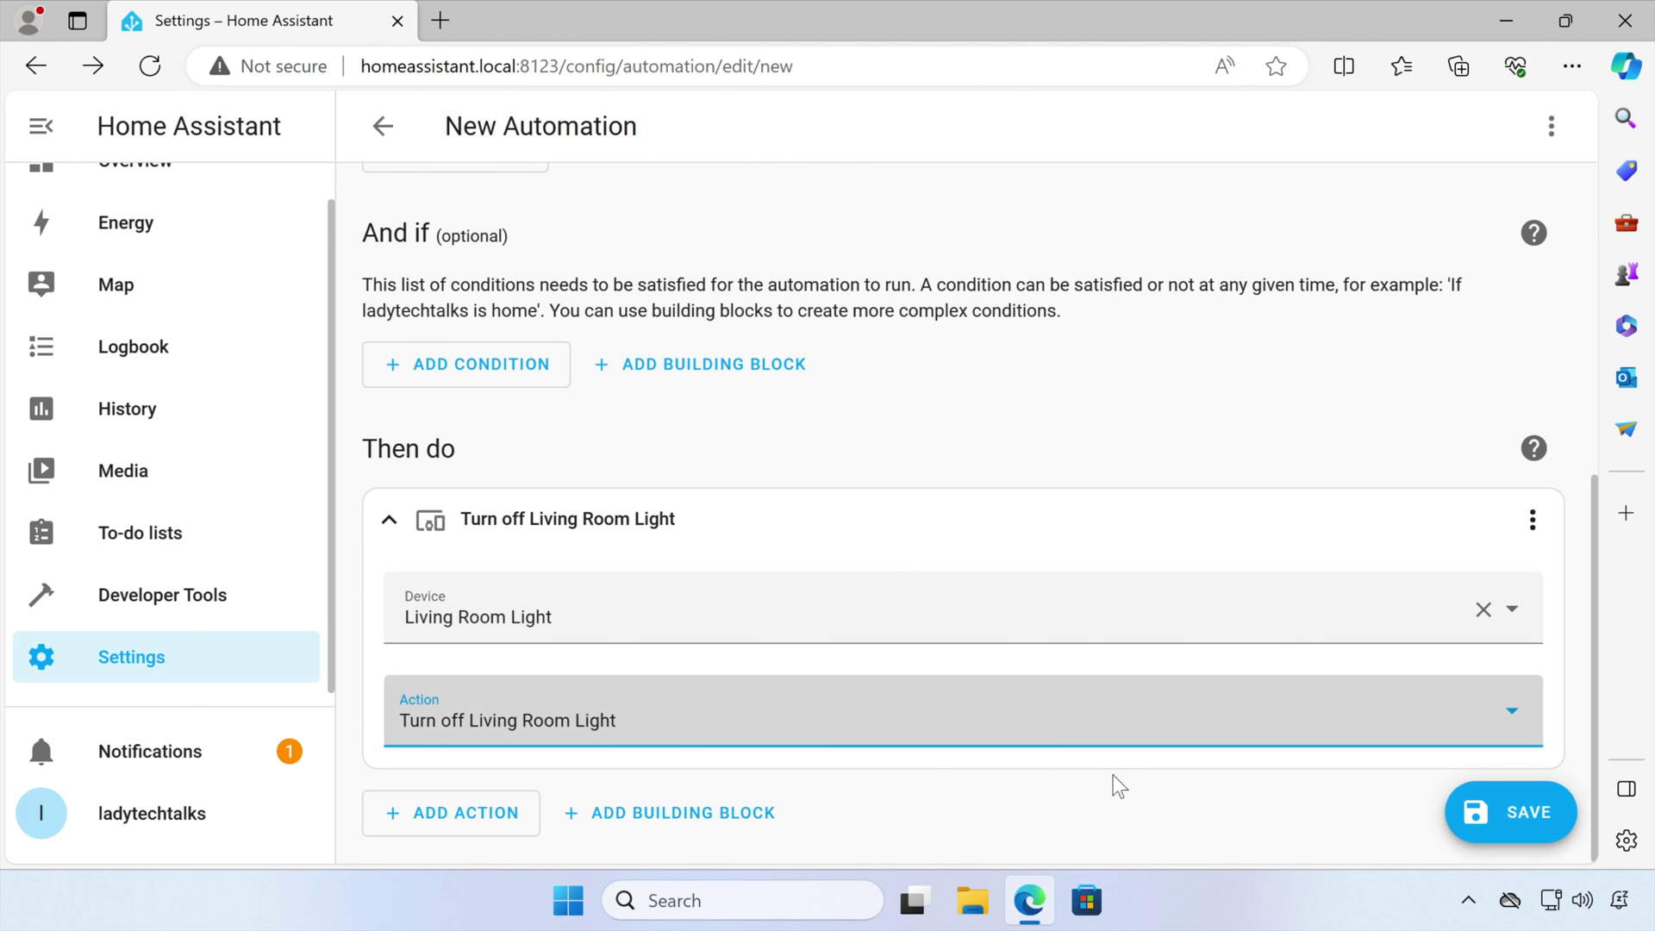
- Save the automation as 'Light Flip-Flip' and return to the home dashboard
left_click(1502, 823)
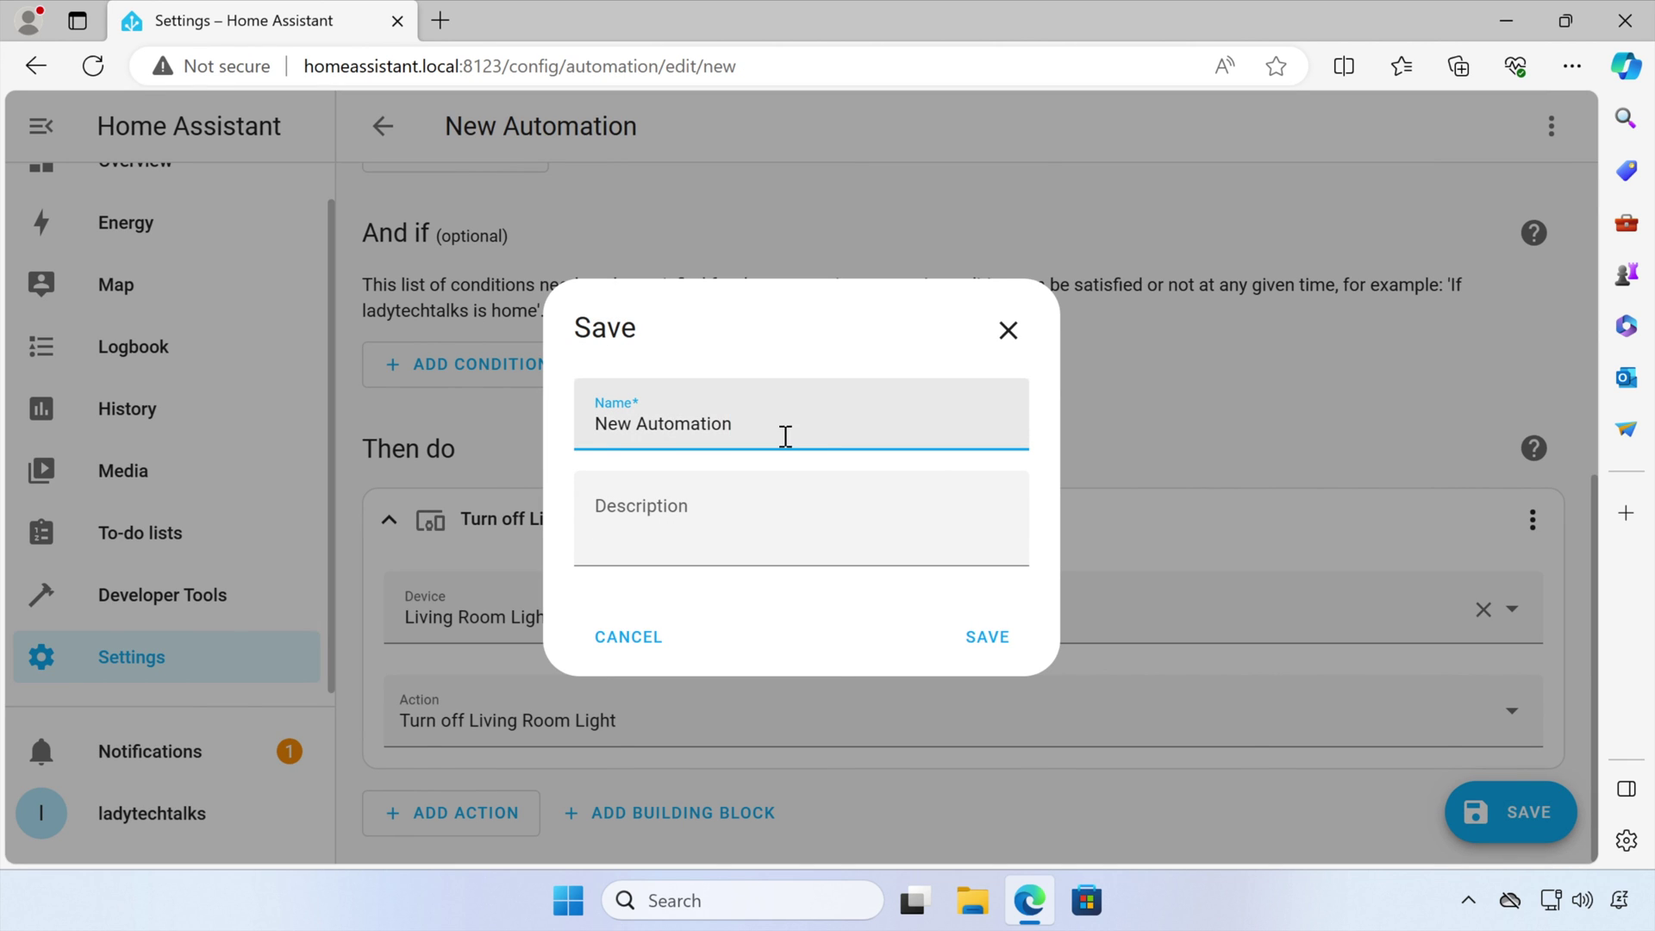
triple_click(725, 423)
type("Li")
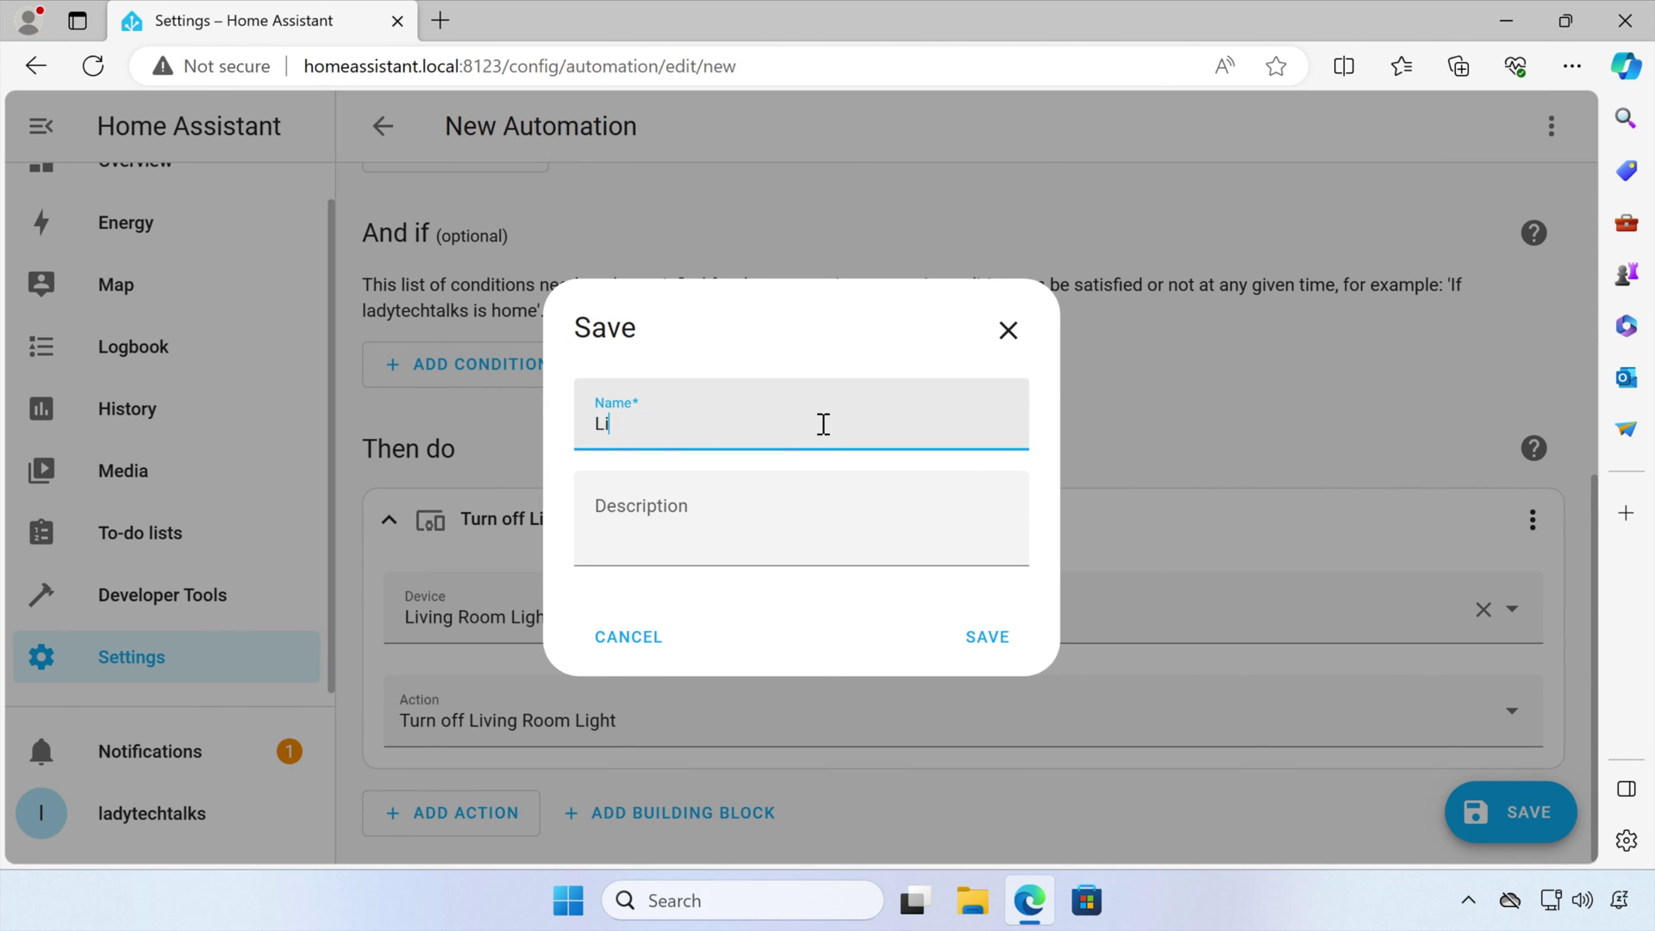
type("ght Flip-")
type("Flip")
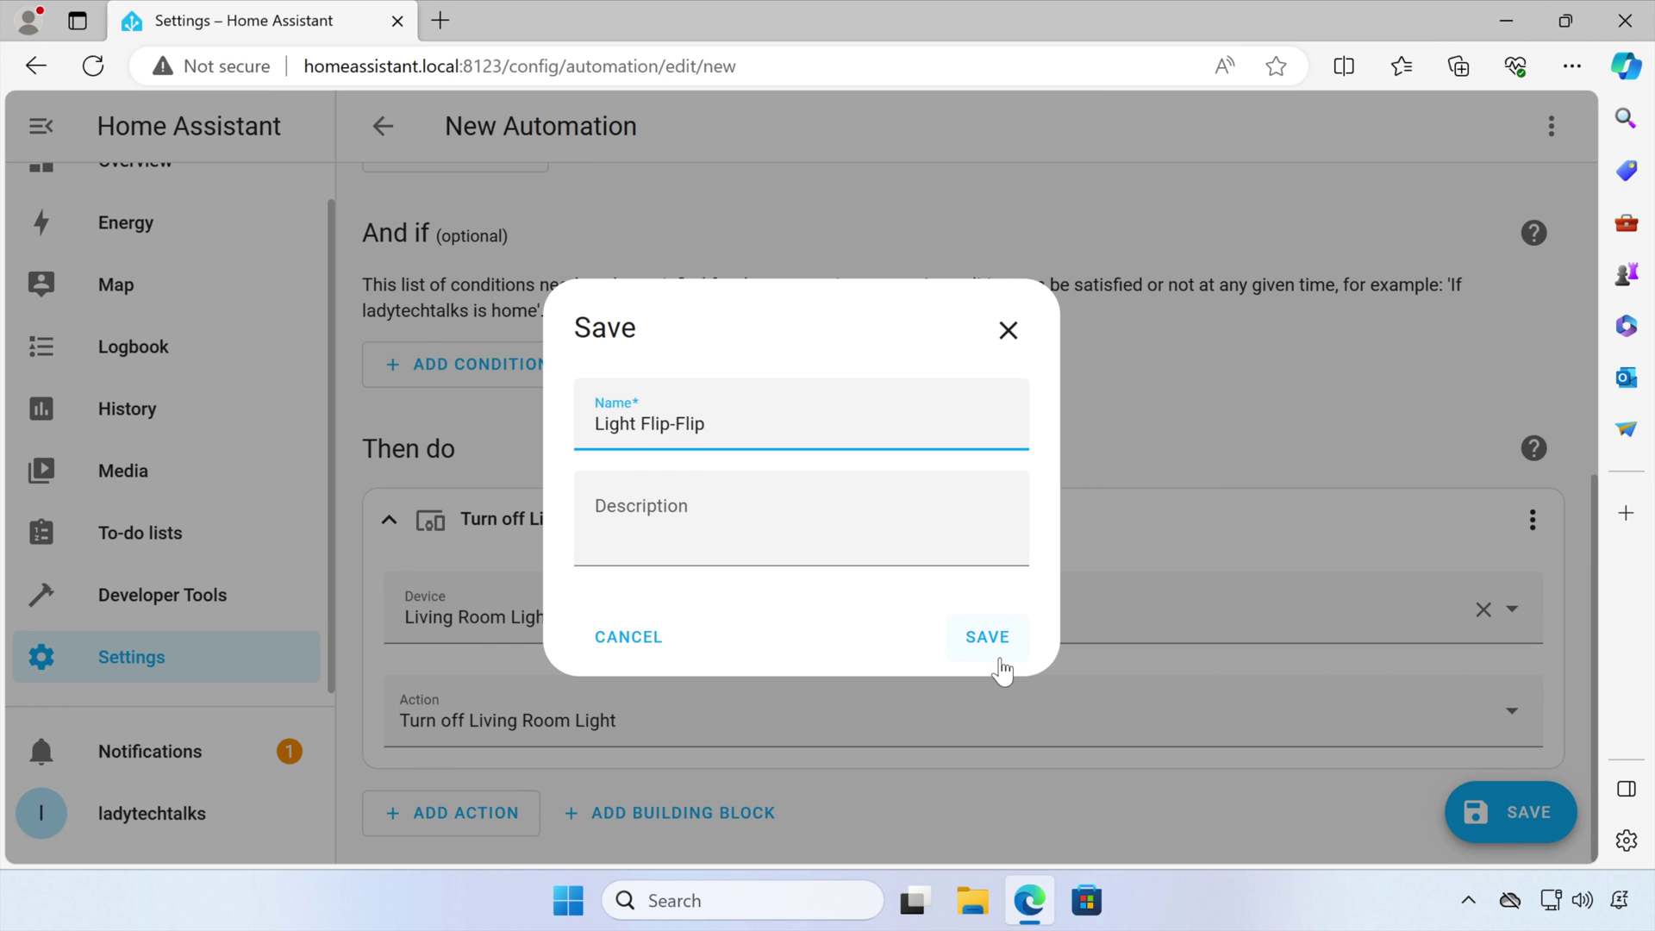
left_click(990, 640)
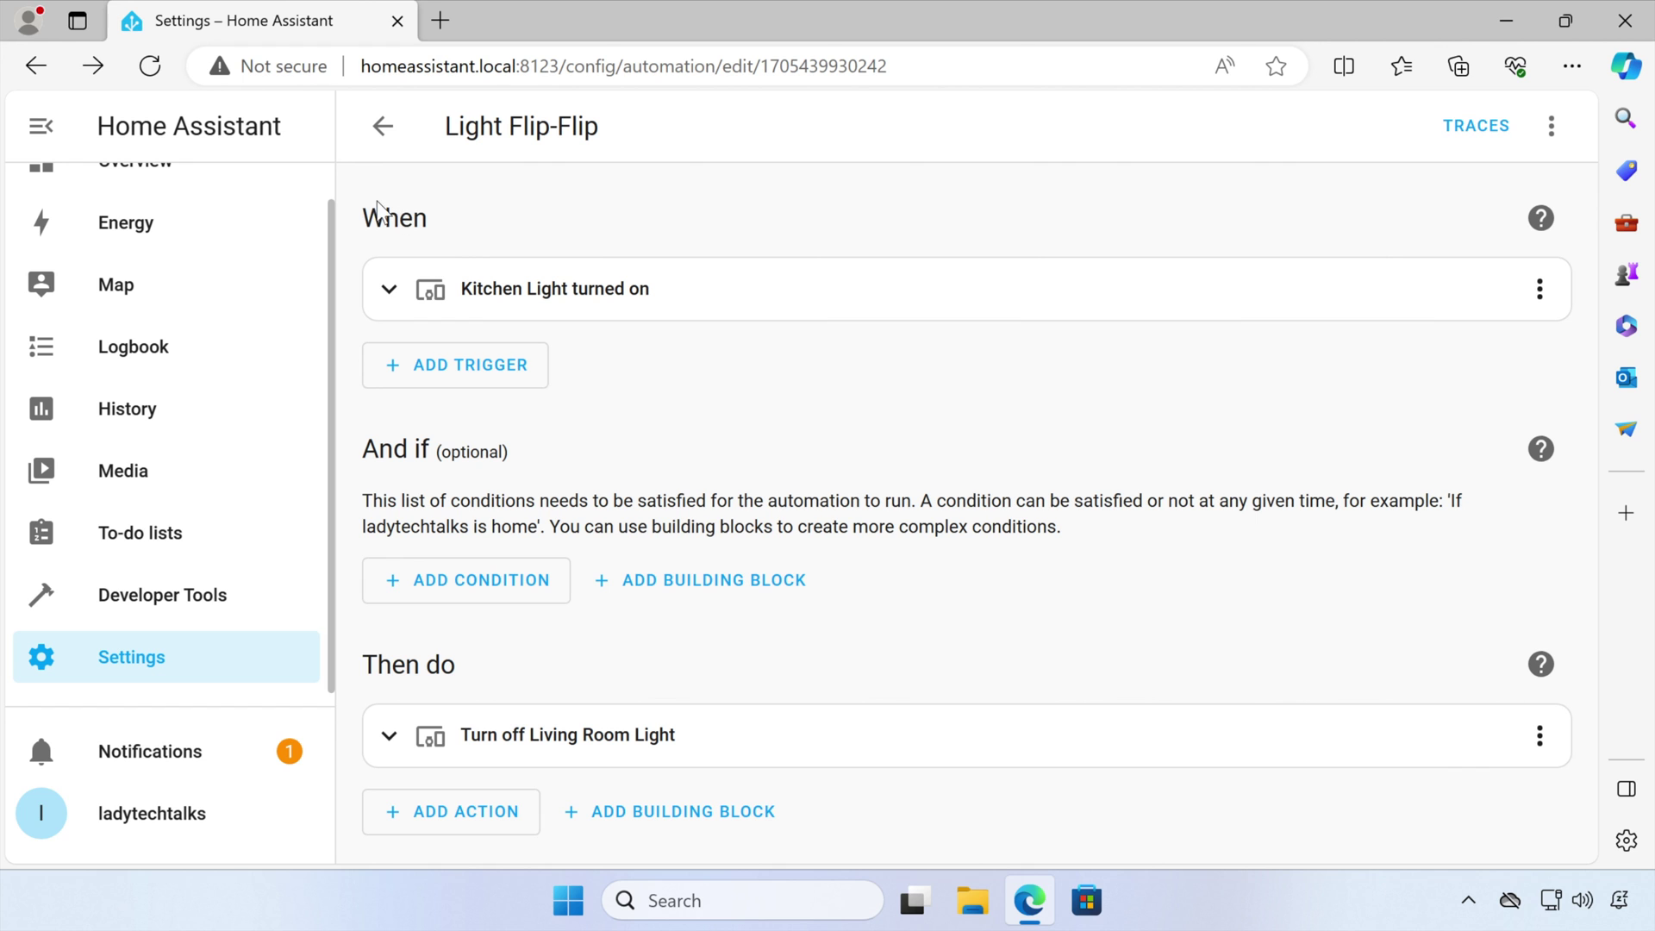
left_click(320, 185)
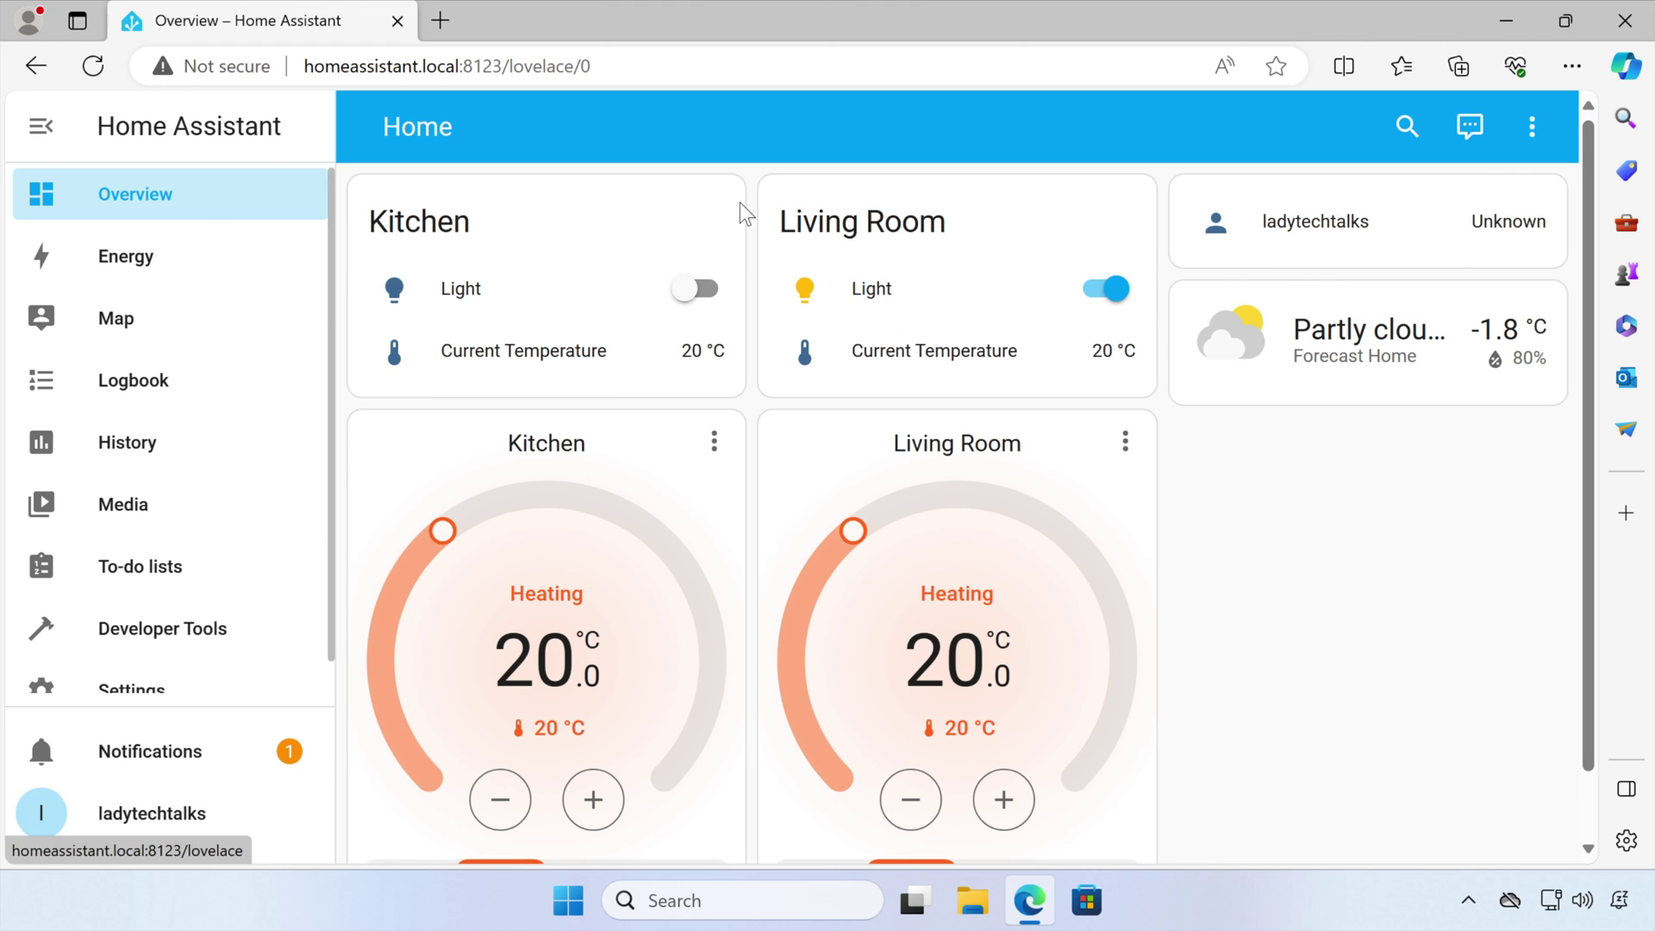
- Turn on the Kitchen Light to confirm the automation switches the Living Room light off
left_click(696, 292)
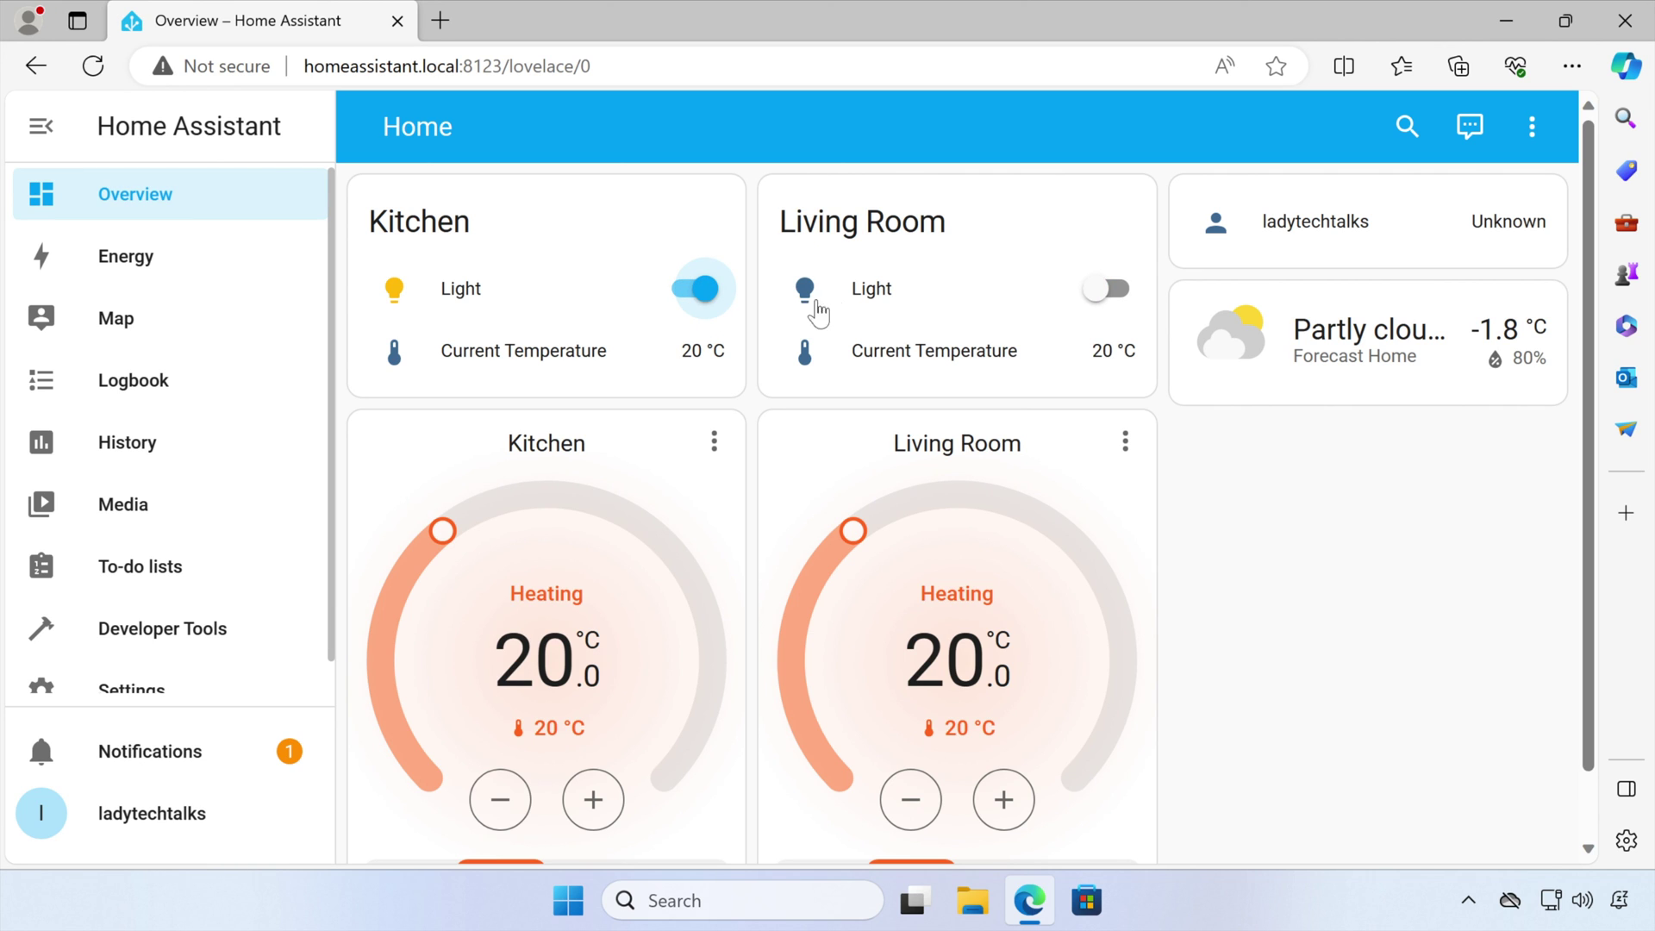